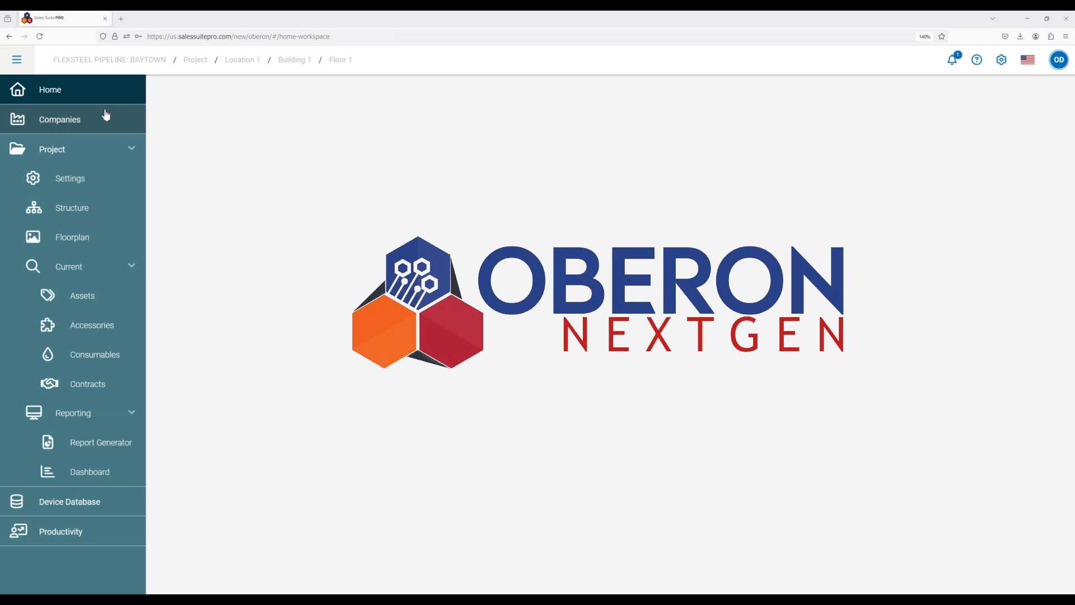
# Select the draft project under the Baytown company in the companies list and open its current assets.
pyautogui.click(67, 124)
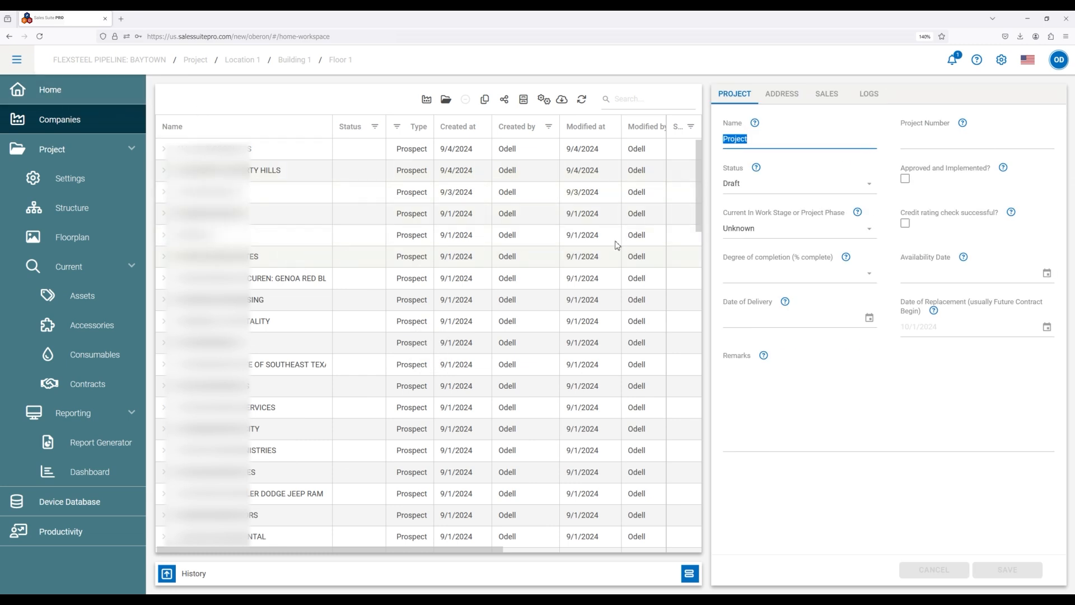
pyautogui.moveTo(700, 180); pyautogui.dragTo(697, 464)
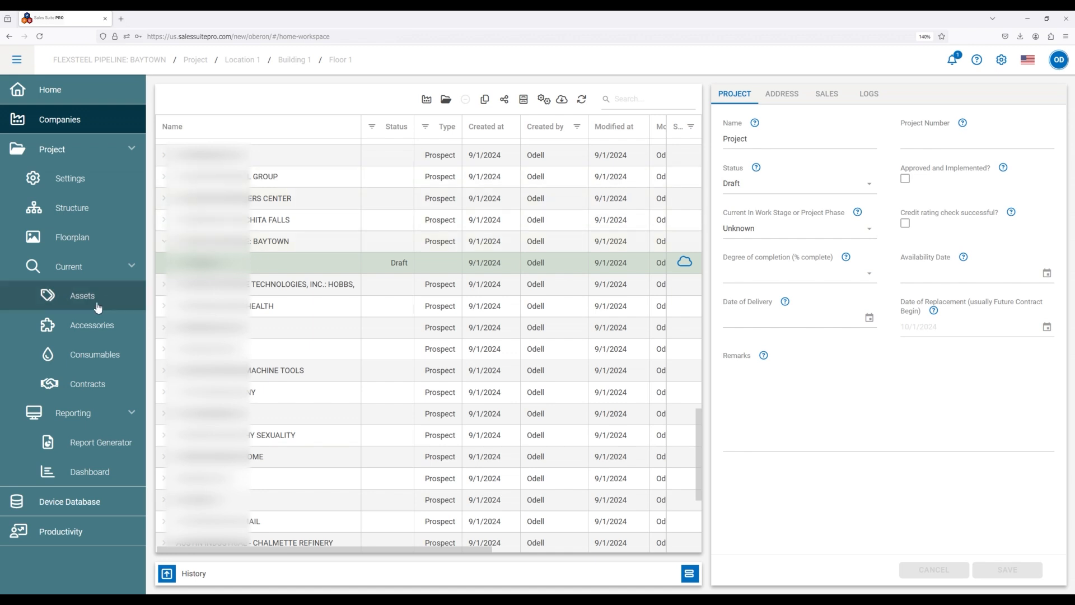
pyautogui.click(81, 299)
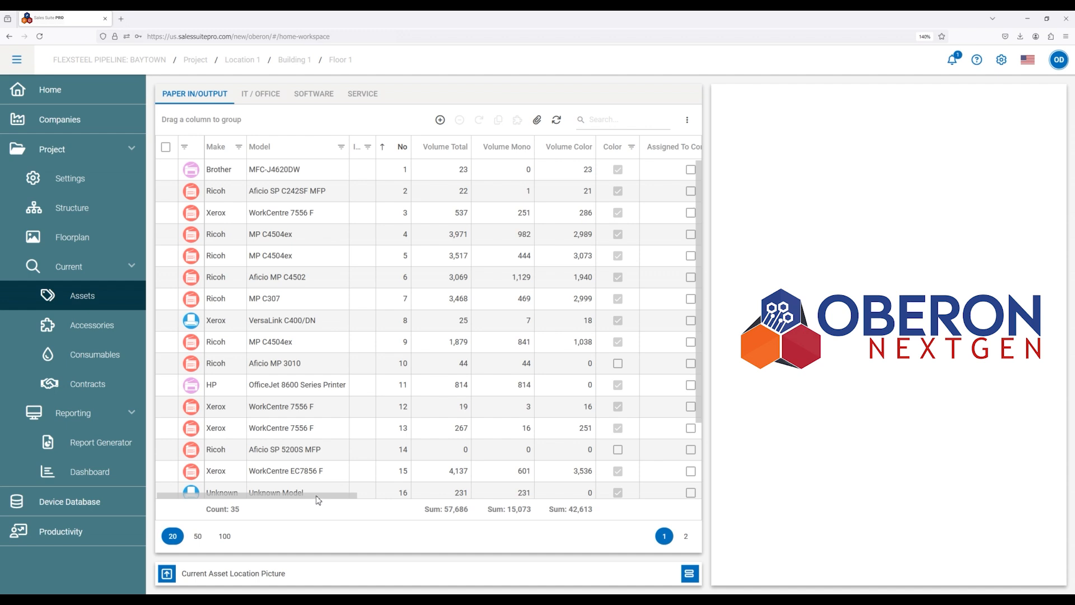
# Look through the paper in/output asset table's columns as far as Distribution Key (Contract), and return to the first columns.
pyautogui.moveTo(322, 496); pyautogui.dragTo(319, 519)
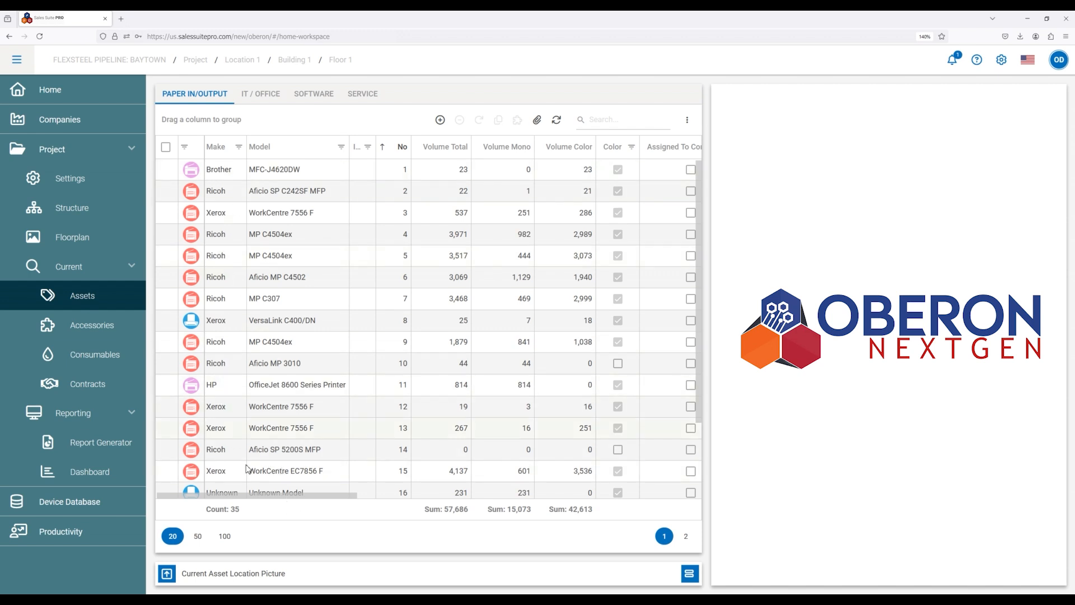
pyautogui.moveTo(259, 495); pyautogui.dragTo(460, 501)
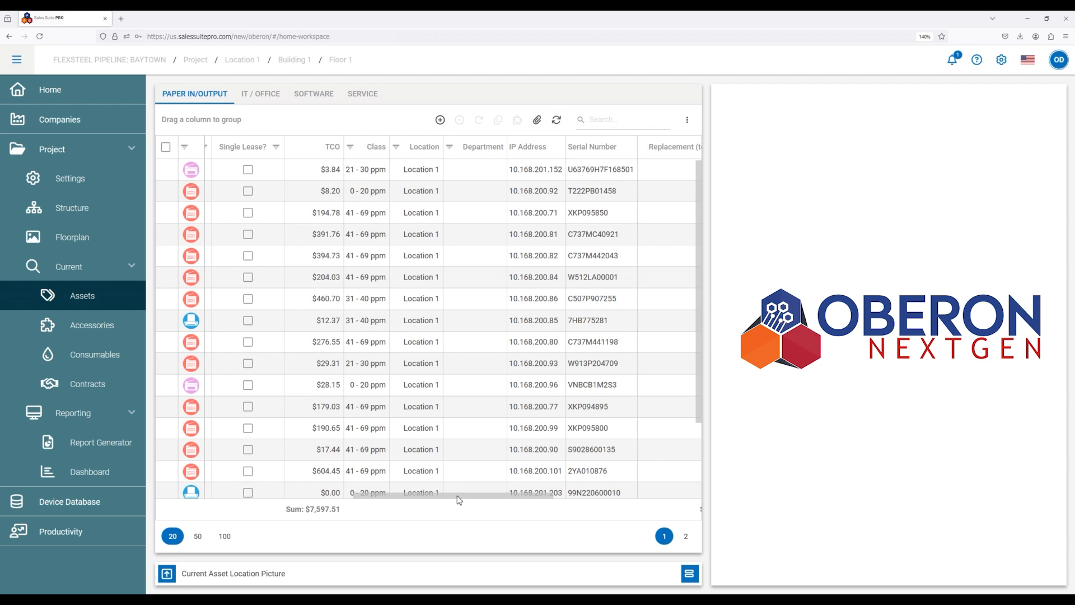
pyautogui.moveTo(459, 501); pyautogui.dragTo(574, 503)
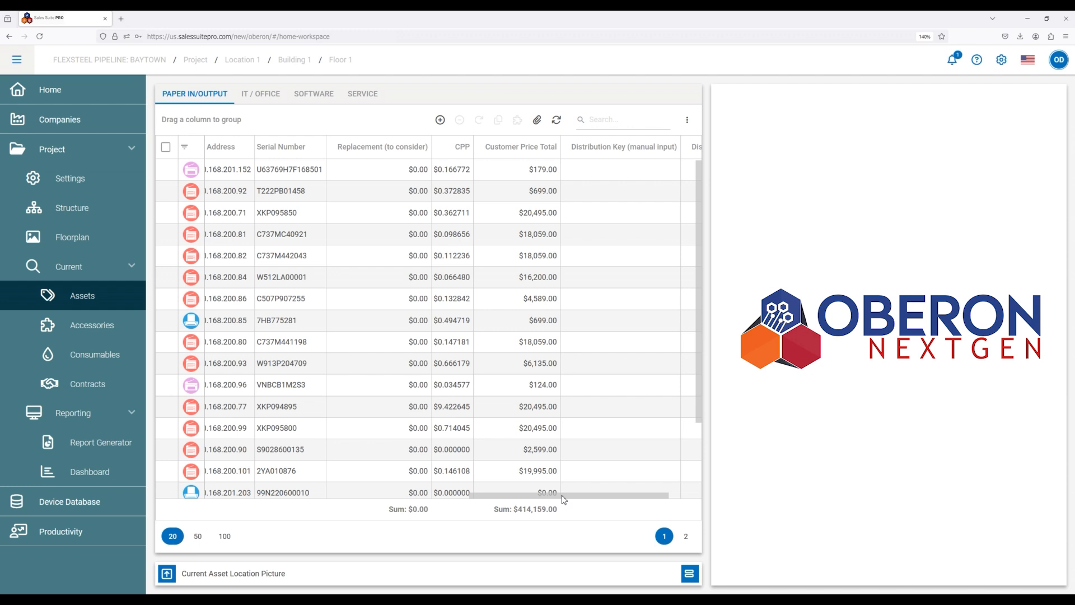
pyautogui.moveTo(563, 499); pyautogui.dragTo(610, 494)
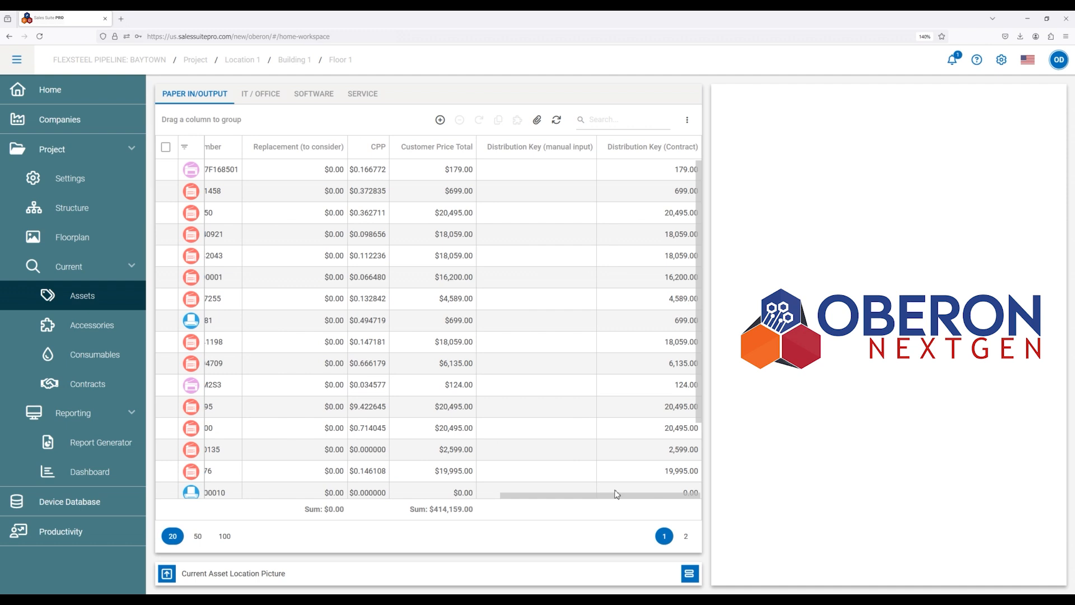
pyautogui.moveTo(617, 494); pyautogui.dragTo(255, 518)
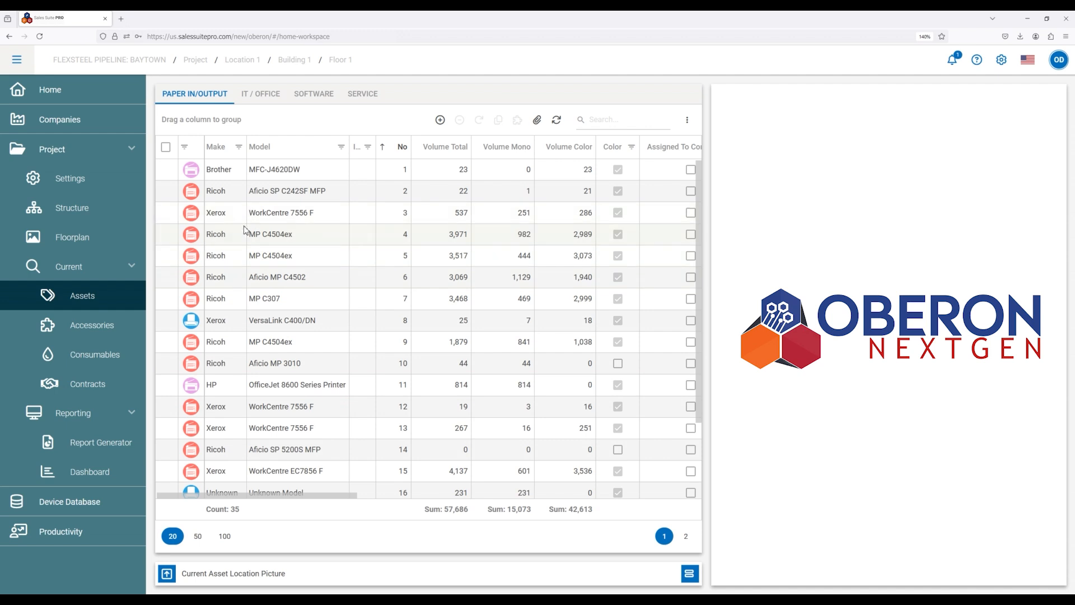
# View the project's current accessories, and look through the consumables grouped by model.
pyautogui.click(99, 336)
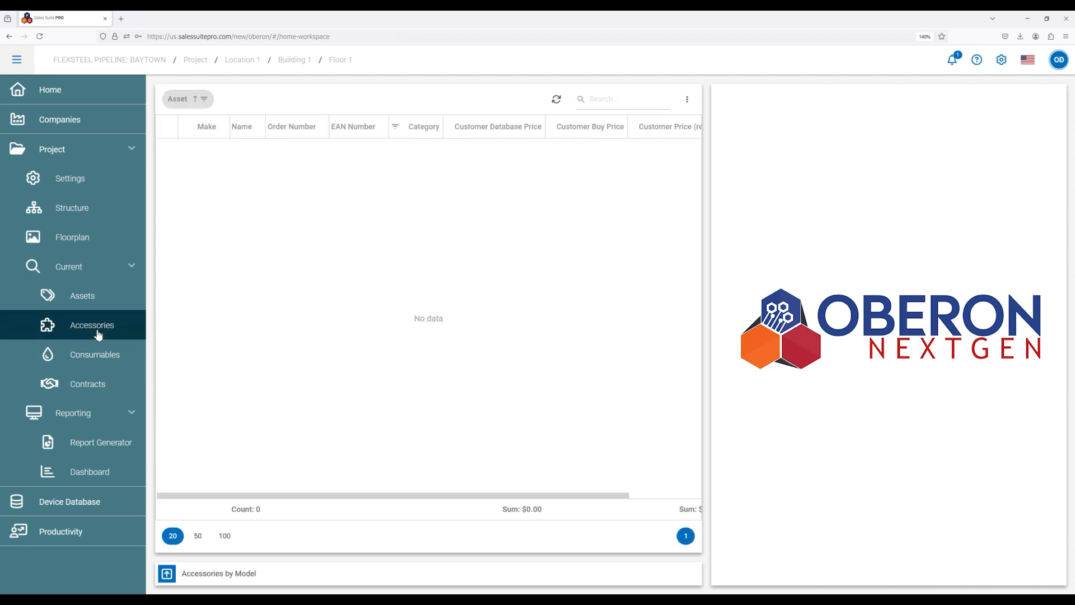
pyautogui.click(95, 360)
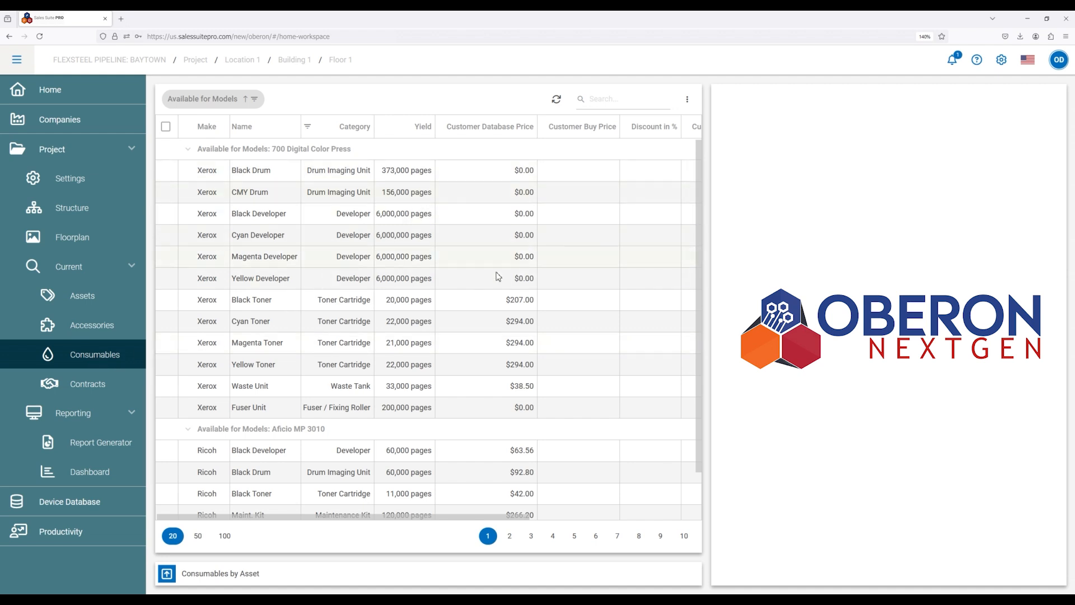
pyautogui.scroll(-1, 376, 313)
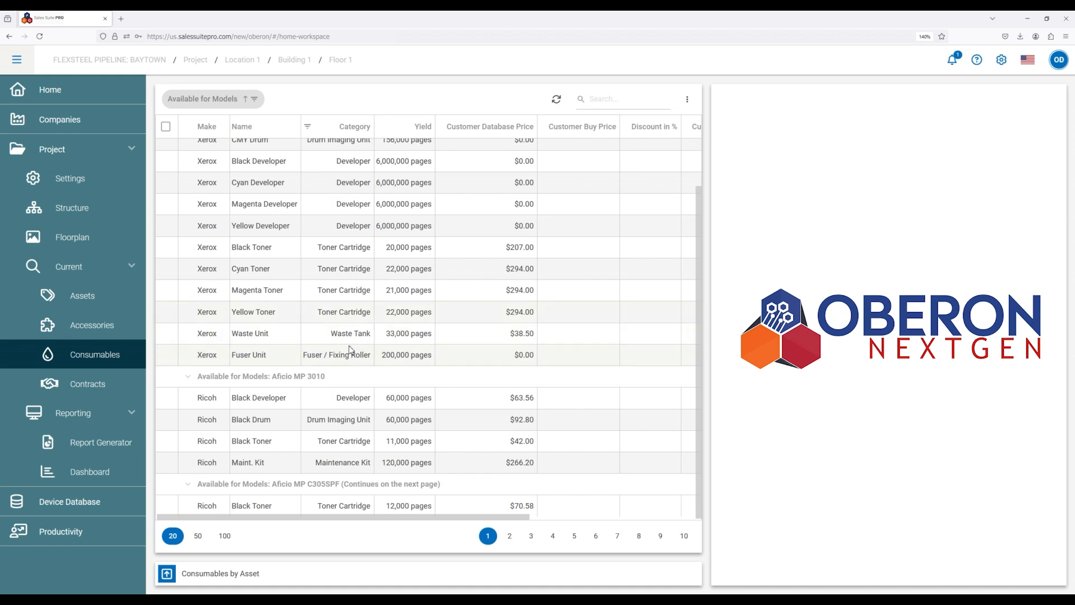
# Select the Xerox Yellow Toner for the 700 Digital Color Press and review its capacity, common, price and type details.
pyautogui.click(262, 318)
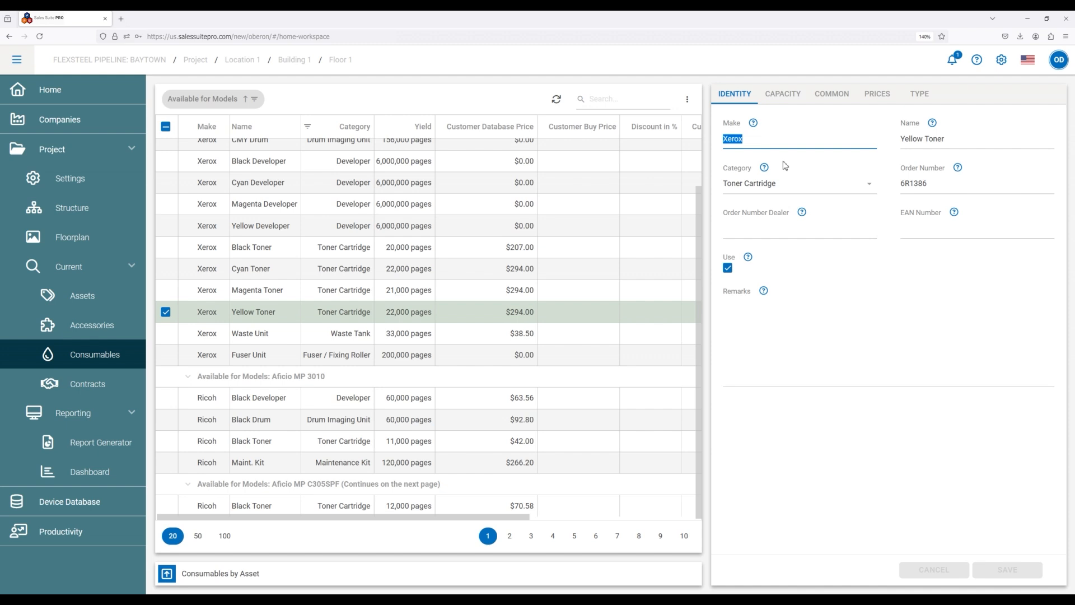
pyautogui.click(791, 104)
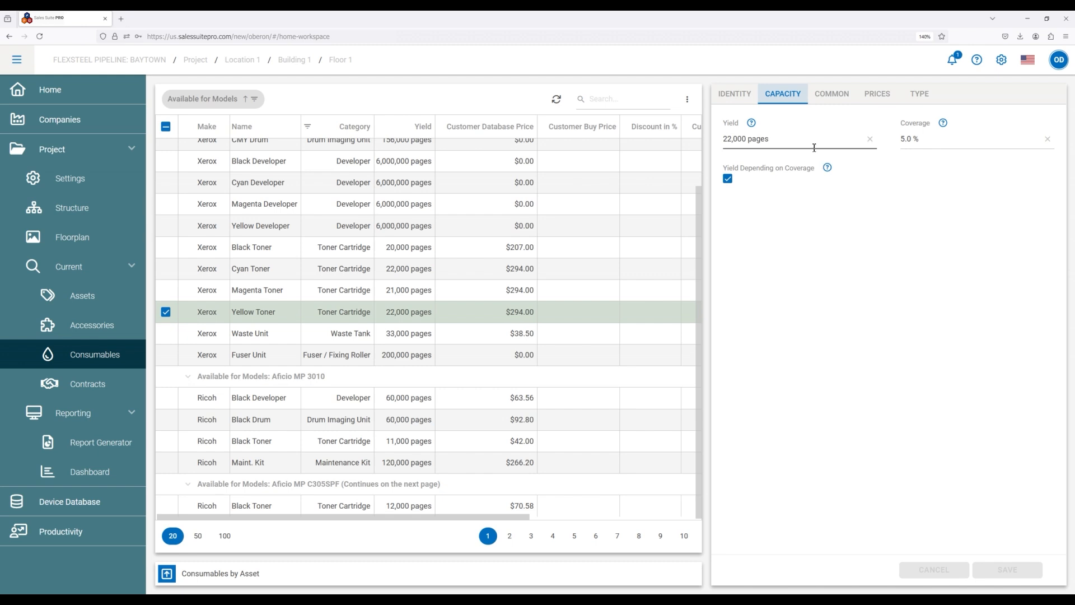
pyautogui.click(822, 95)
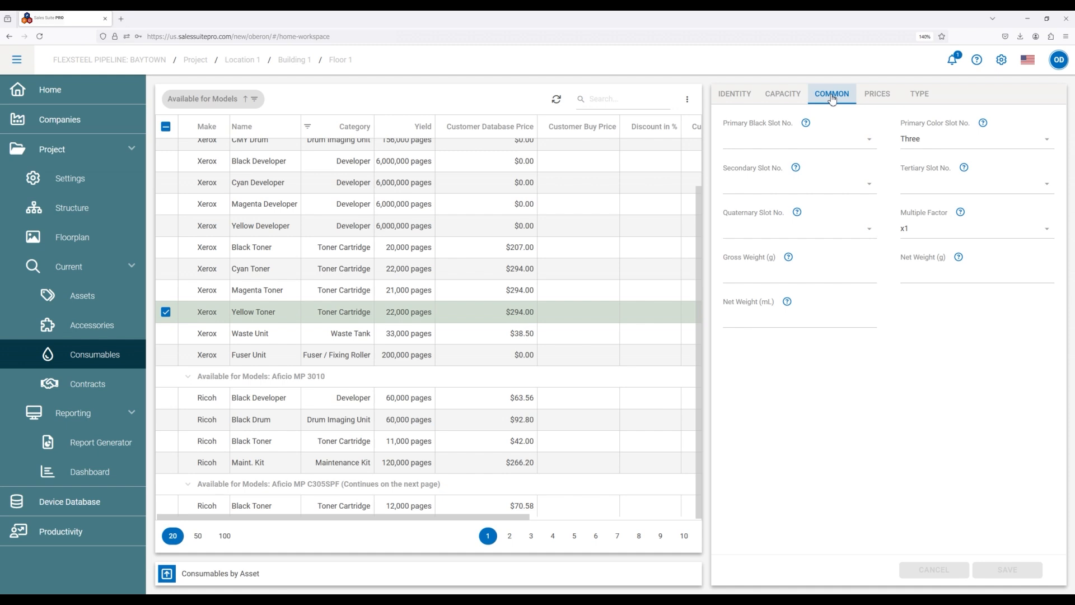
pyautogui.click(866, 98)
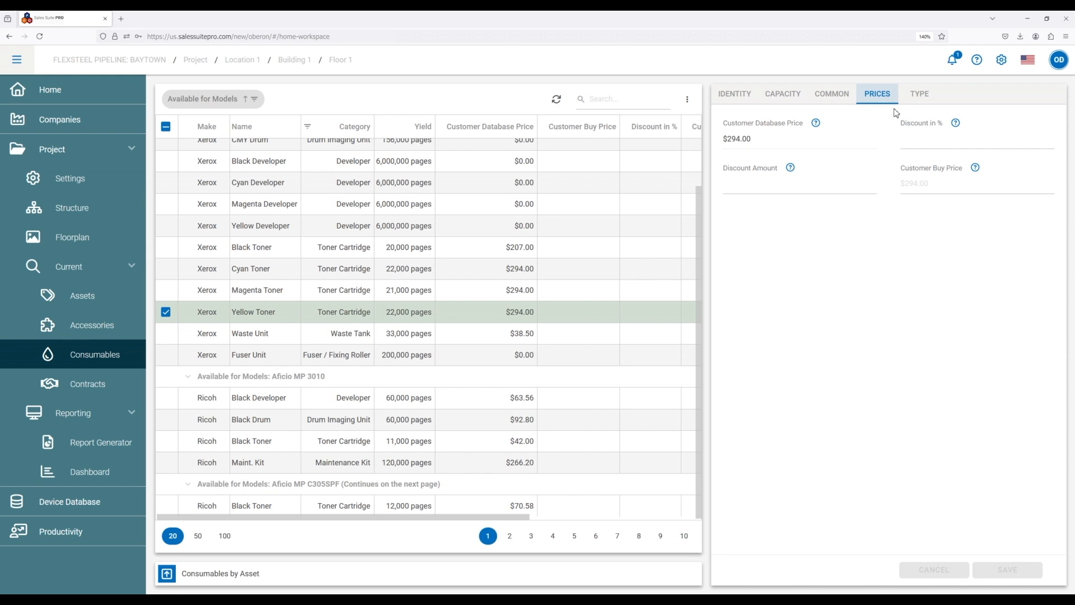
pyautogui.click(912, 93)
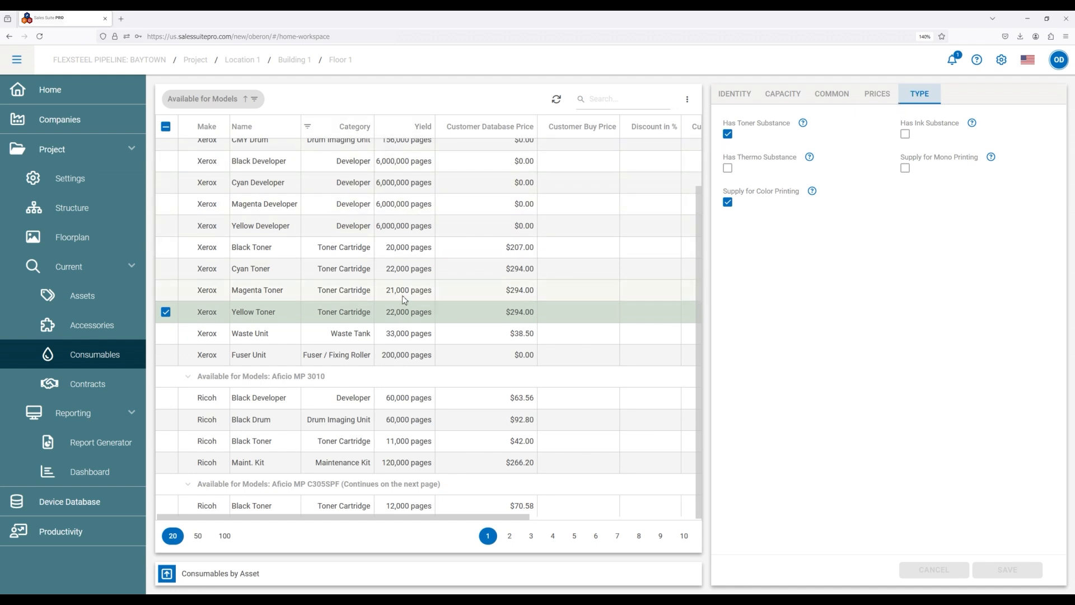
# Add the Selling Price and Discount Amount columns to the consumables table, with Discount Amount directly after Category and before Selling Price.
pyautogui.scroll(1, 413, 275)
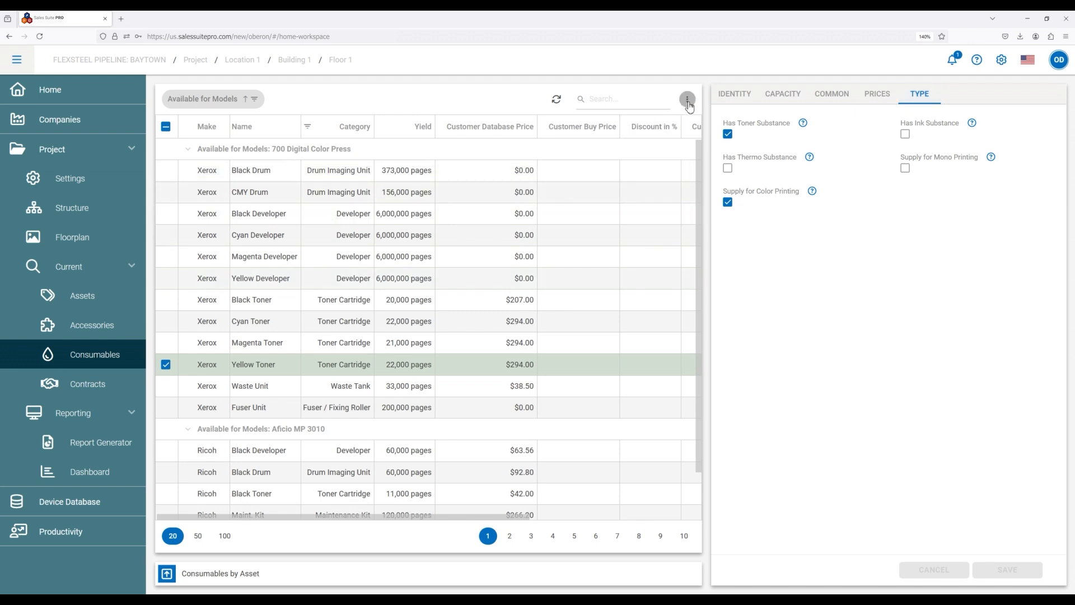
pyautogui.click(688, 101)
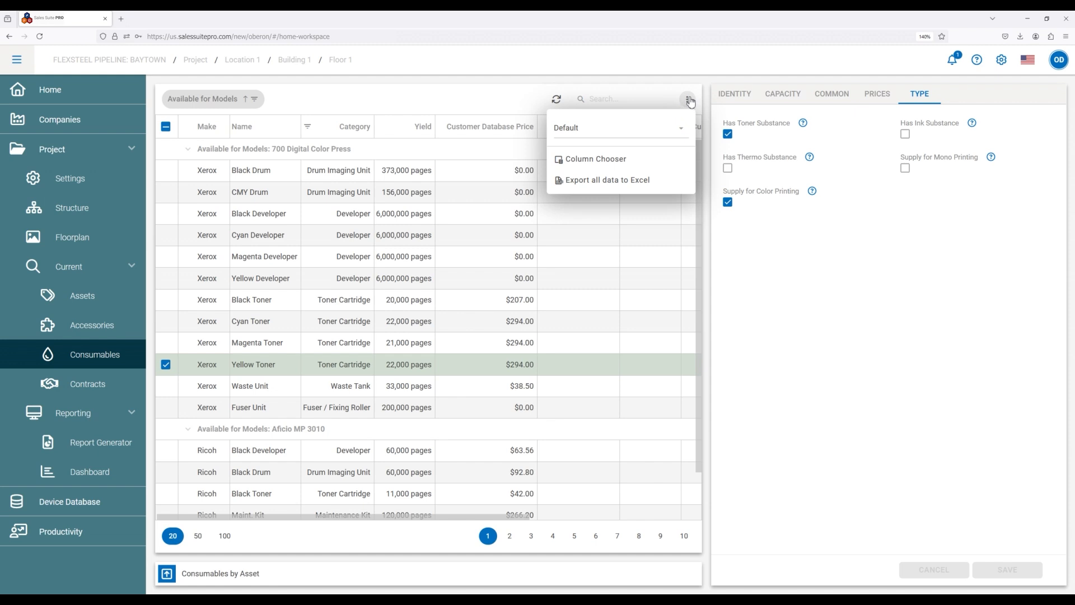
pyautogui.click(598, 161)
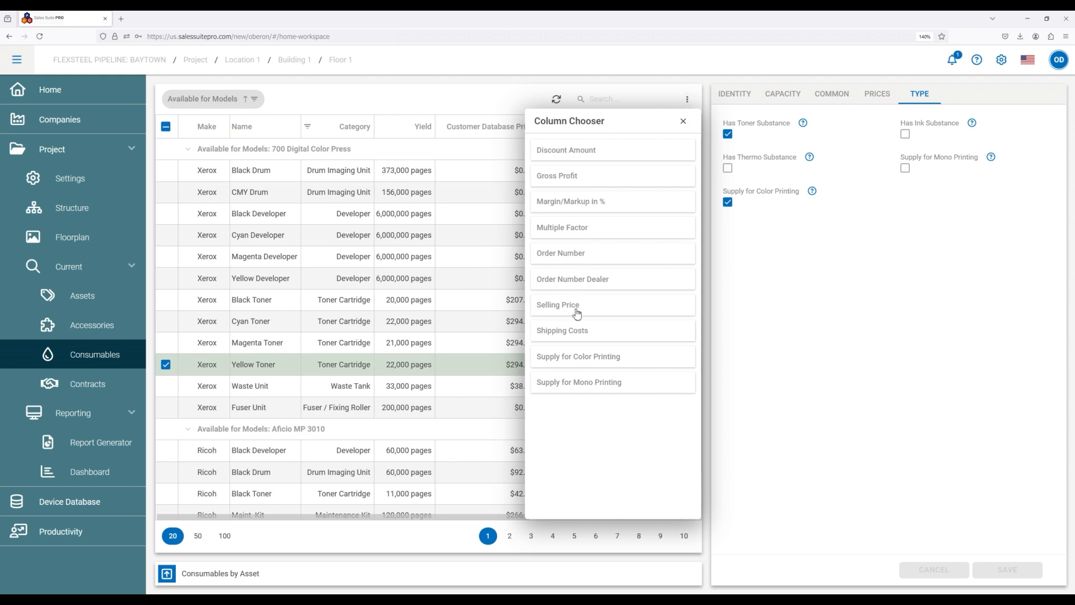
pyautogui.moveTo(578, 312); pyautogui.dragTo(387, 131)
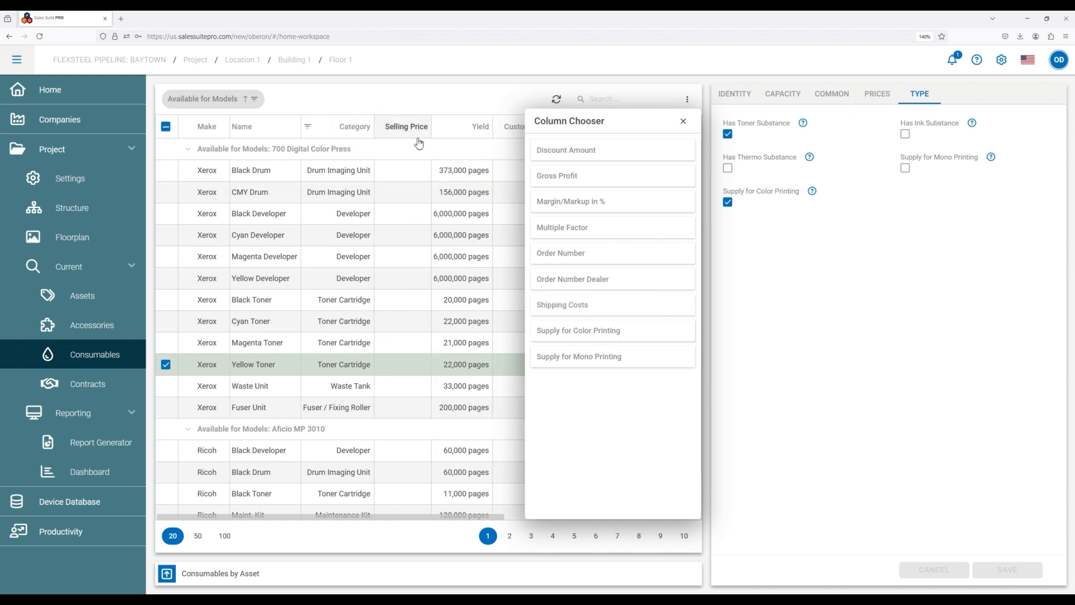
pyautogui.scroll(-1, 400, 340)
pyautogui.scroll(1, 405, 291)
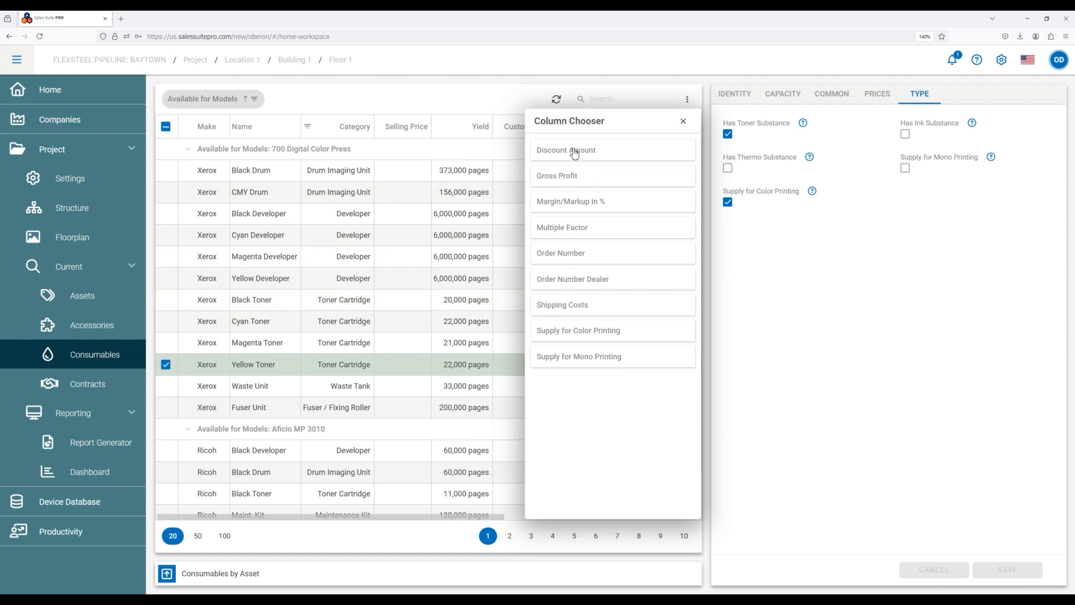
pyautogui.moveTo(572, 150); pyautogui.dragTo(395, 135)
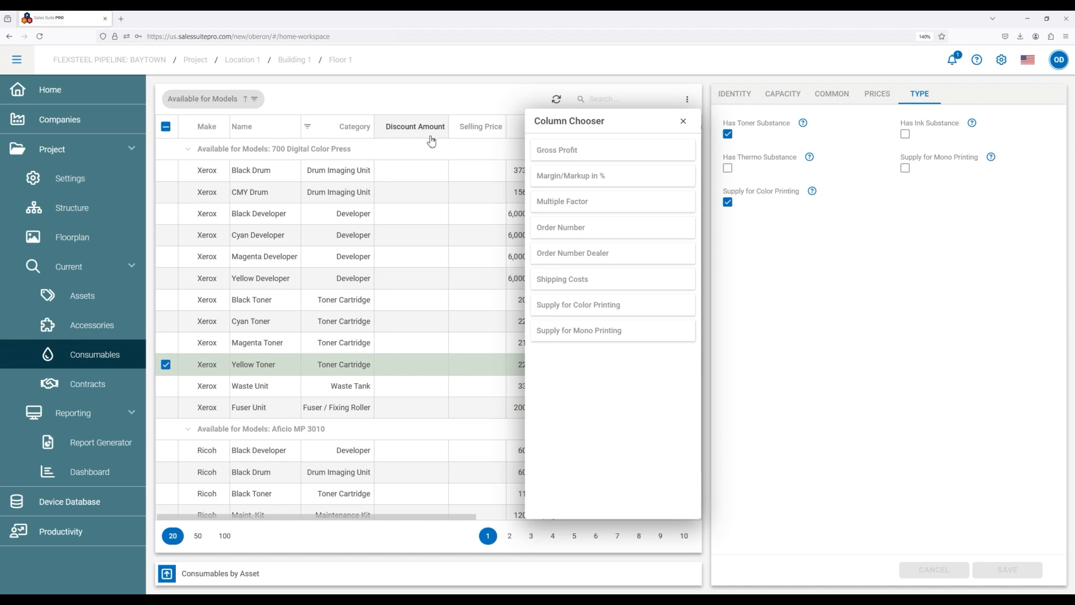
# Show the Yellow Toner's price details and close the column chooser.
pyautogui.click(845, 100)
pyautogui.click(876, 94)
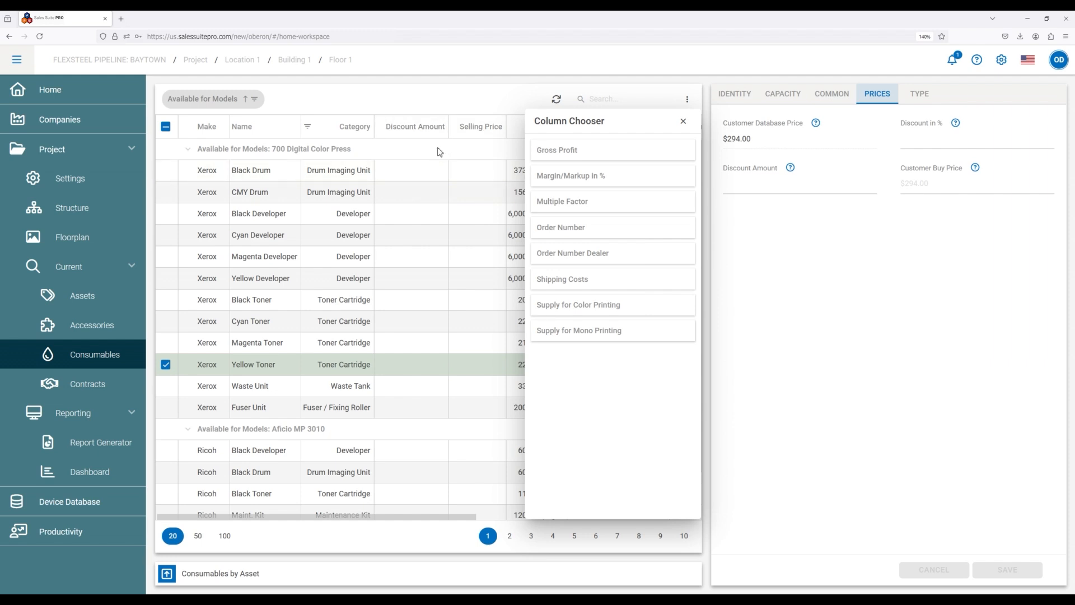
pyautogui.click(684, 121)
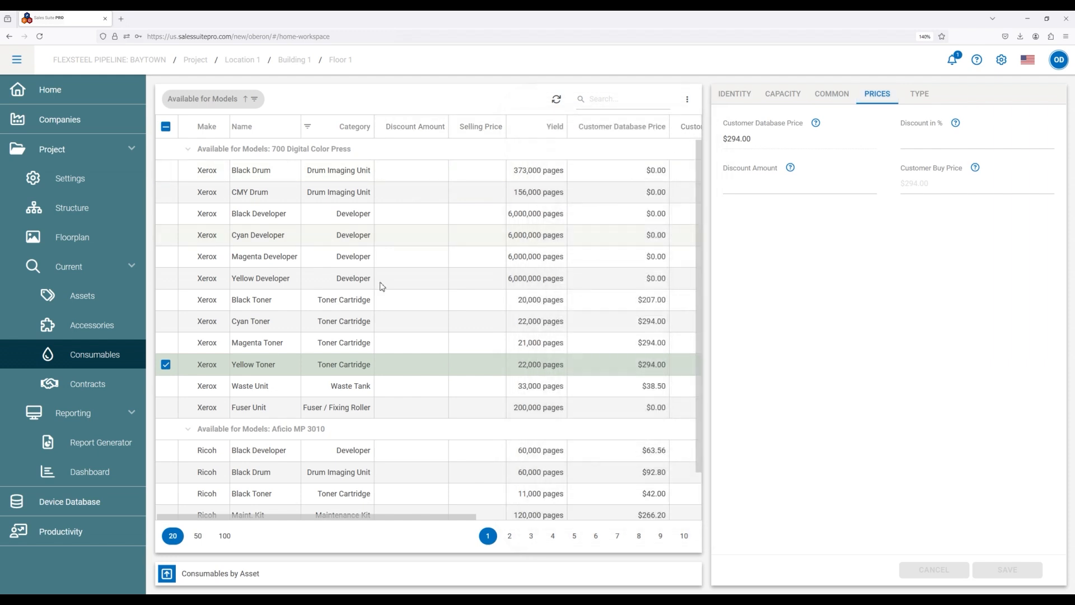
# Return to the current assets, dismiss the warning, and open the column chooser for the paper in/output table.
pyautogui.click(97, 297)
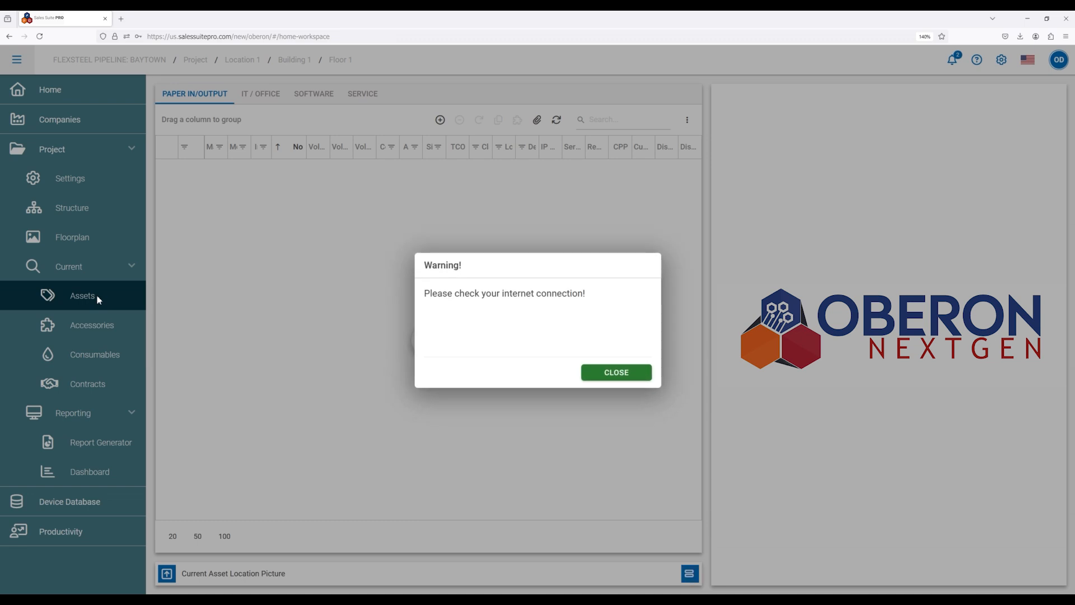
pyautogui.click(584, 371)
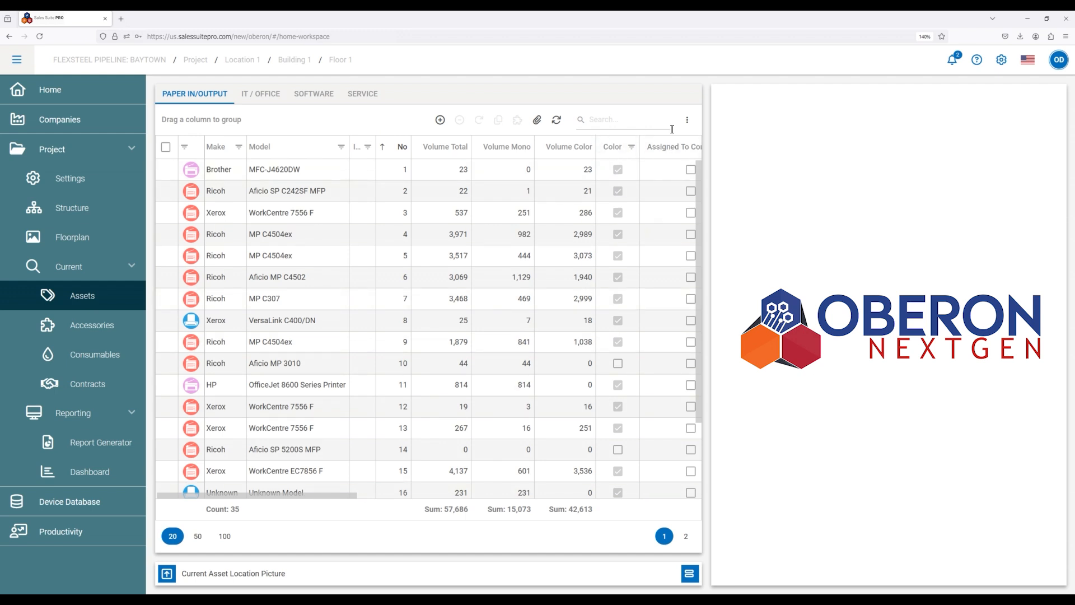
pyautogui.click(689, 120)
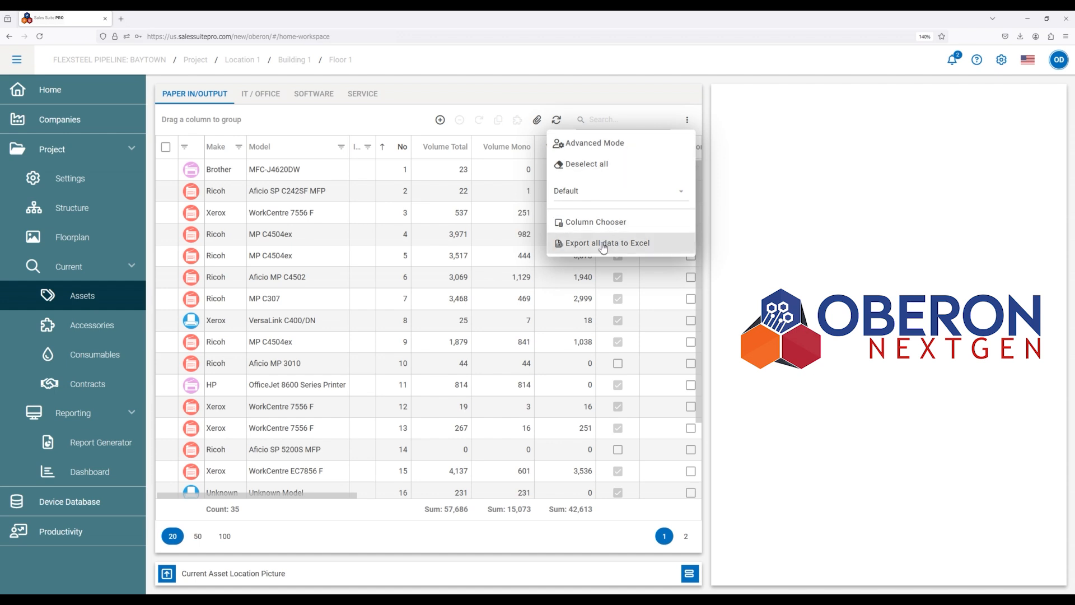
pyautogui.click(630, 227)
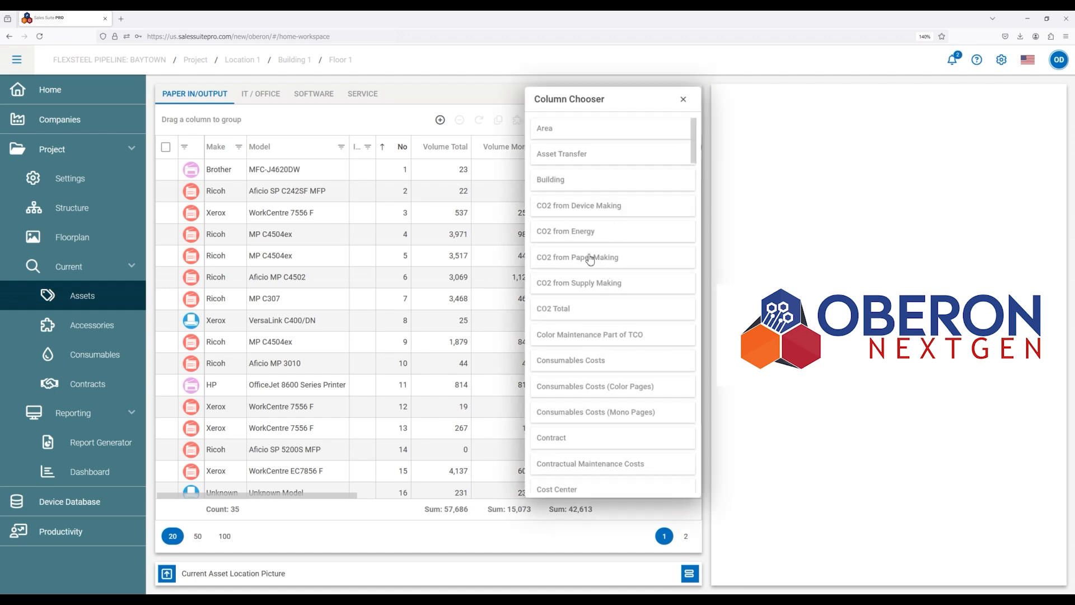
# Look through the columns available for the paper in/output assets table, including the CO2, cost, energy and import fields.
pyautogui.scroll(-3, 590, 258)
pyautogui.scroll(3, 602, 252)
pyautogui.scroll(-1, 599, 292)
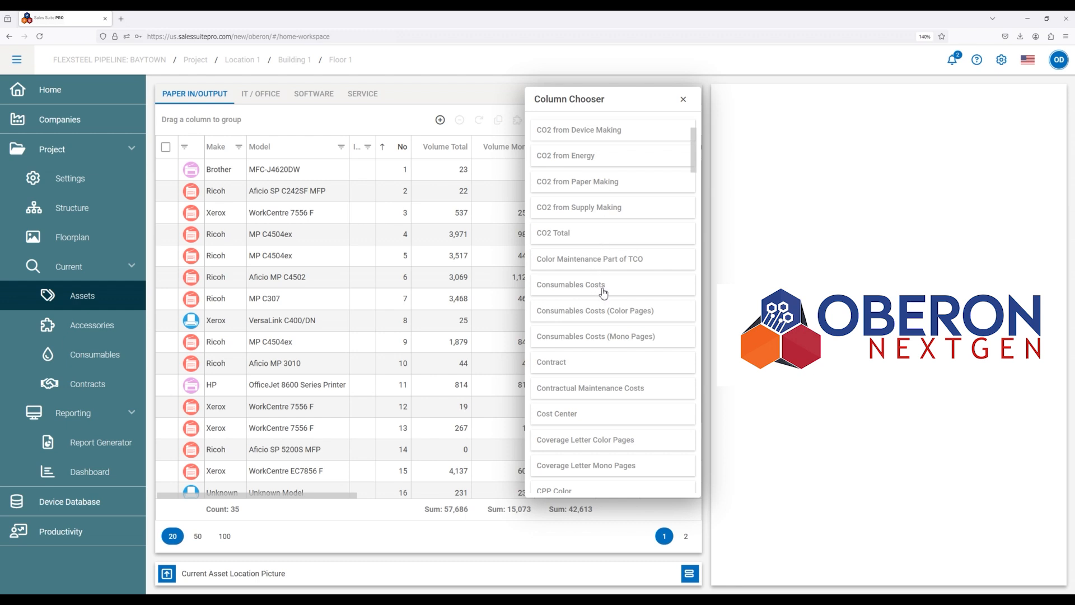
pyautogui.scroll(-1, 598, 303)
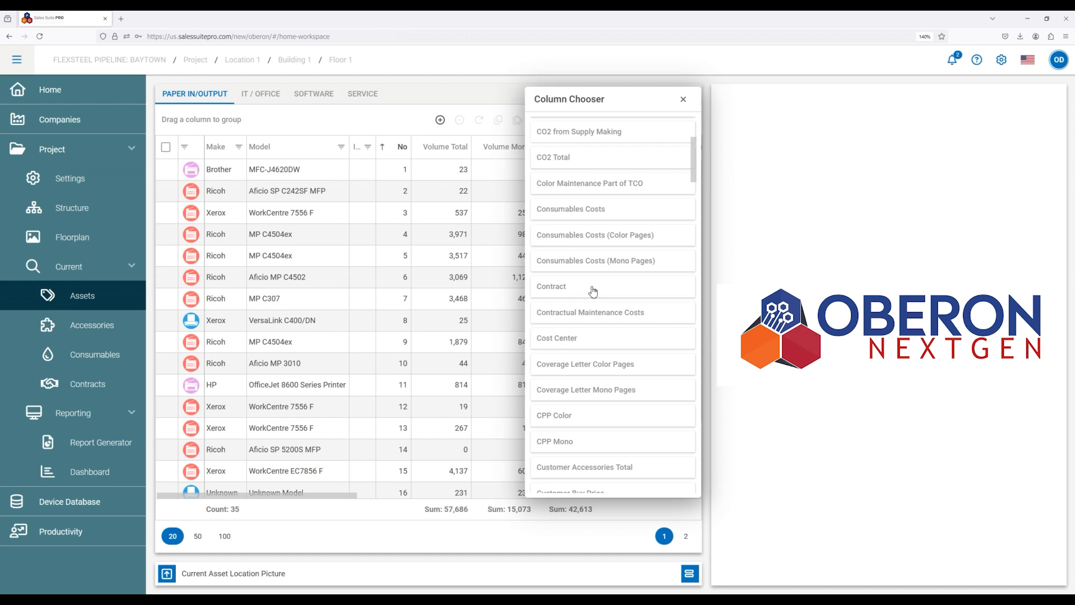
pyautogui.scroll(-1, 593, 291)
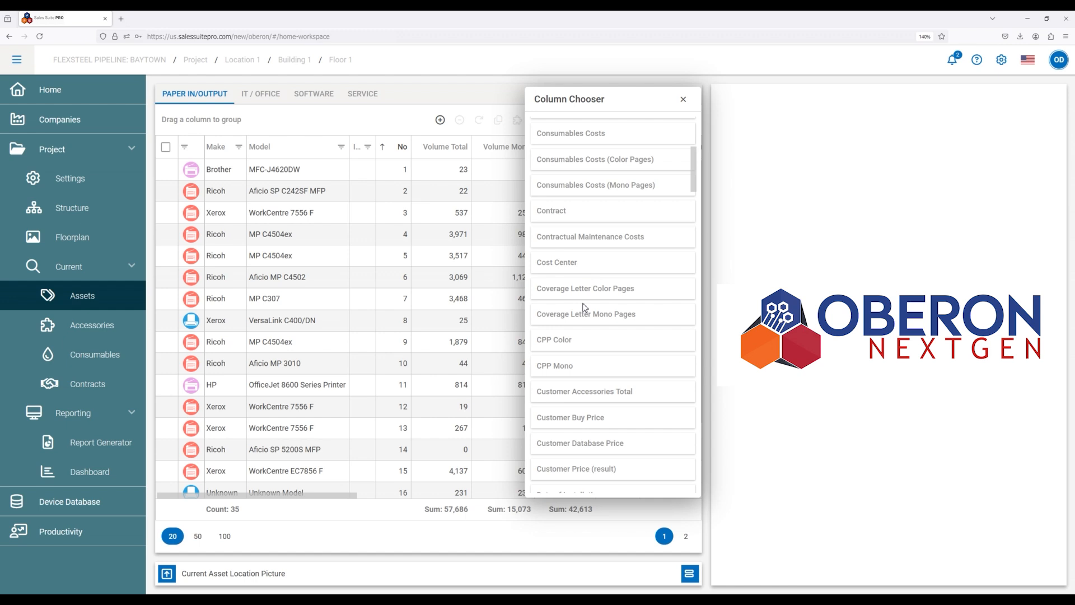
pyautogui.scroll(-2, 584, 308)
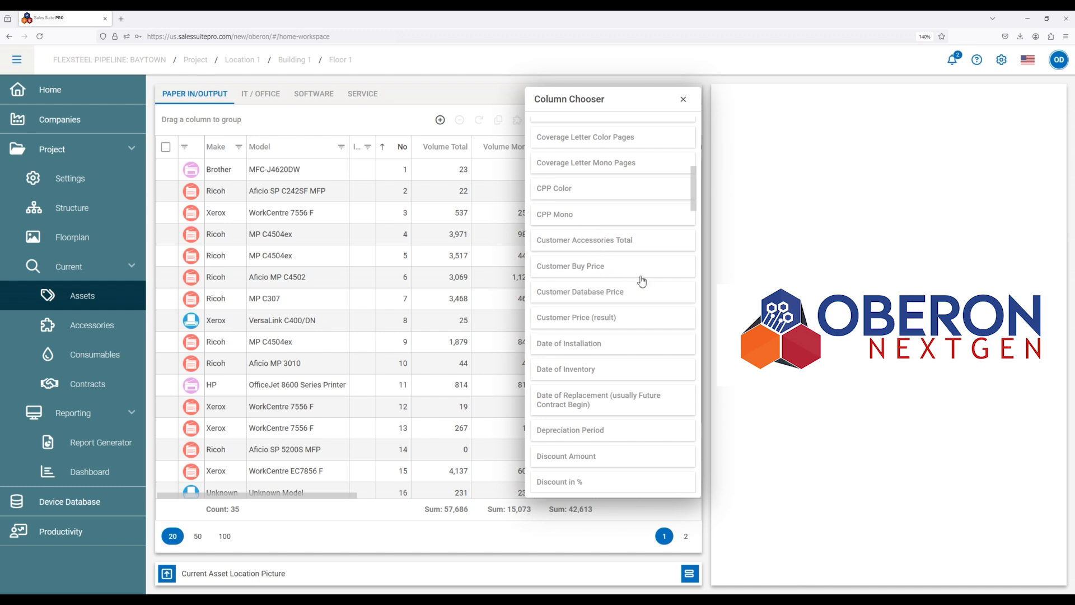
pyautogui.scroll(-2, 625, 295)
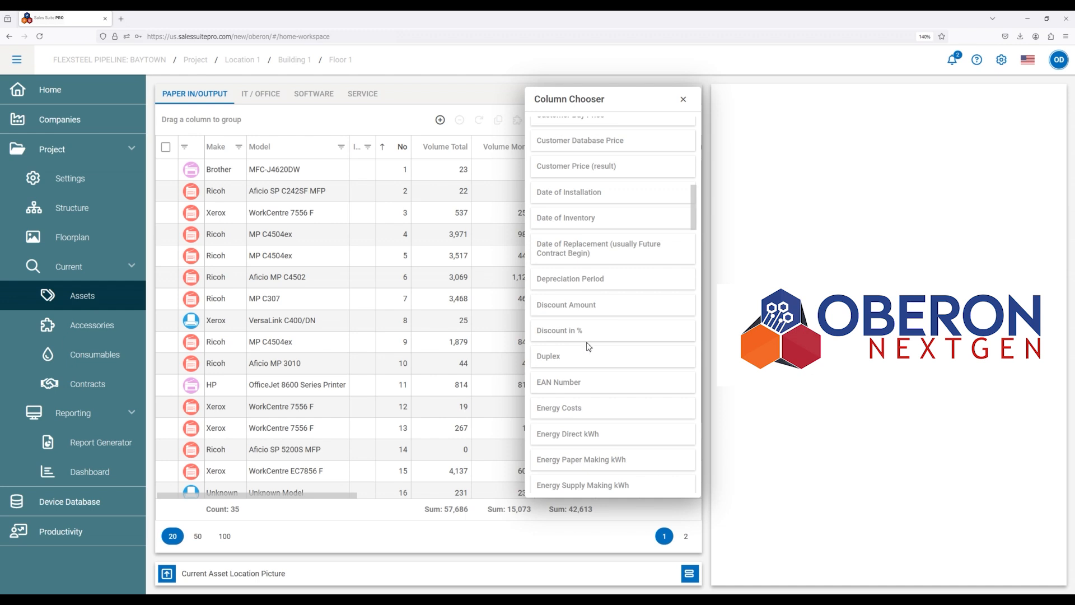
pyautogui.scroll(-1, 589, 347)
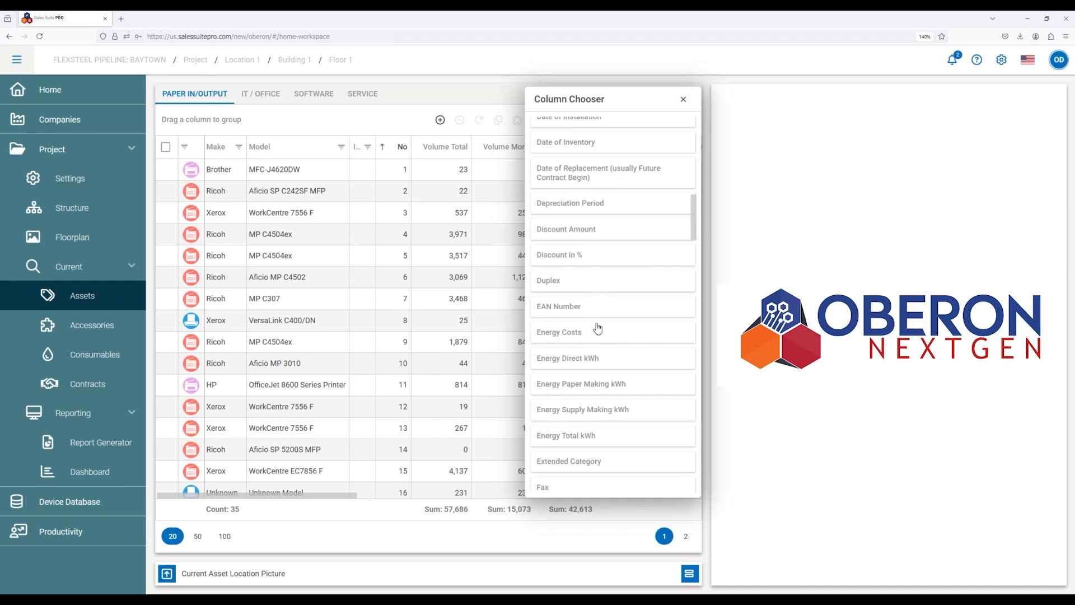
pyautogui.scroll(-1, 592, 339)
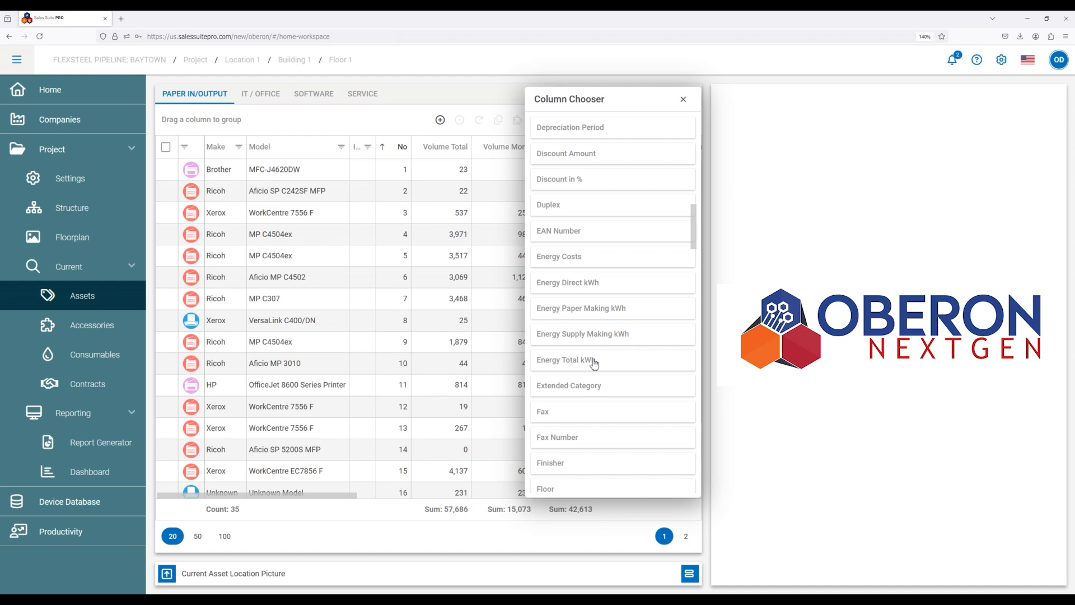
pyautogui.scroll(-1, 594, 363)
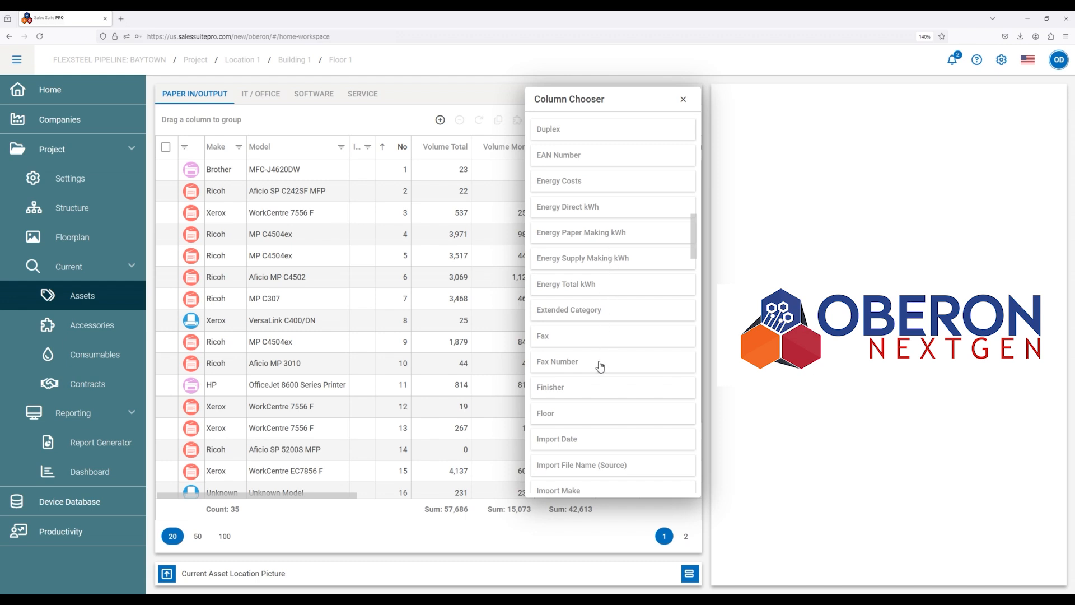
pyautogui.scroll(-1, 602, 348)
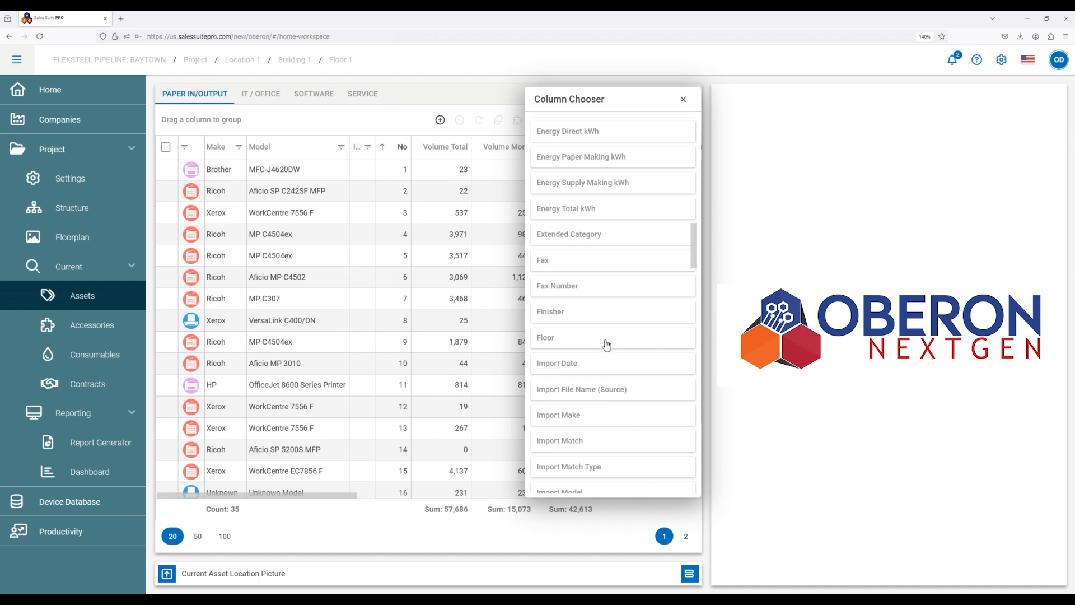
pyautogui.scroll(-1, 611, 335)
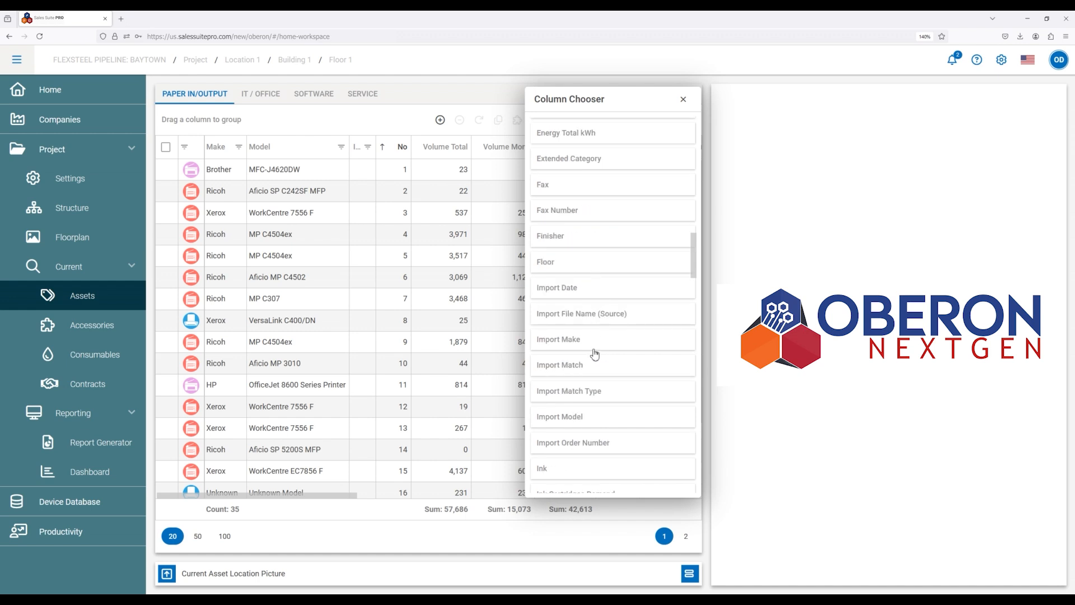
pyautogui.scroll(-1, 694, 258)
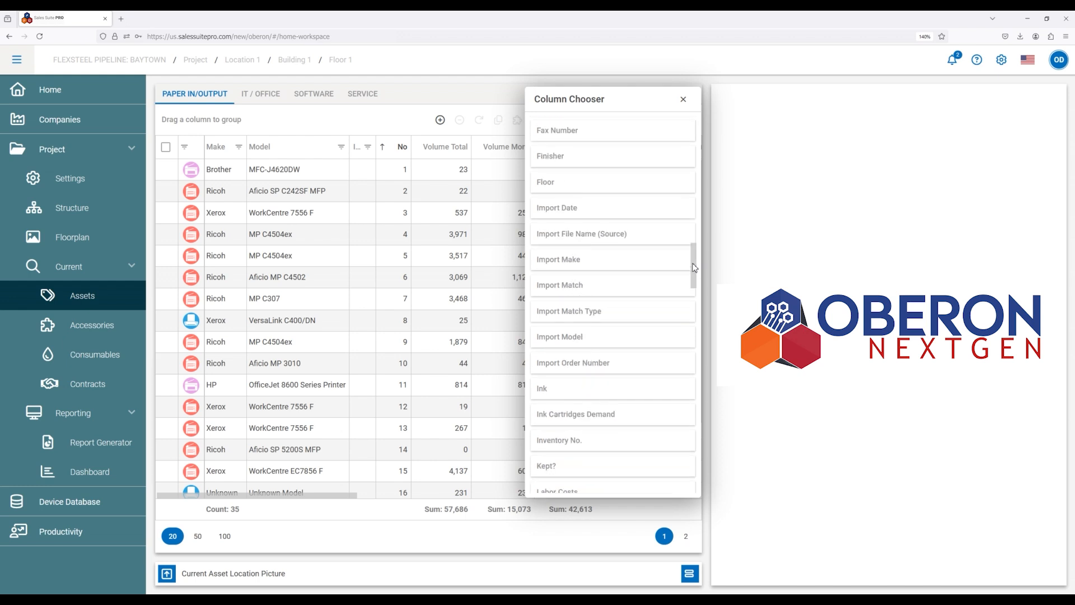
pyautogui.scroll(-1, 693, 272)
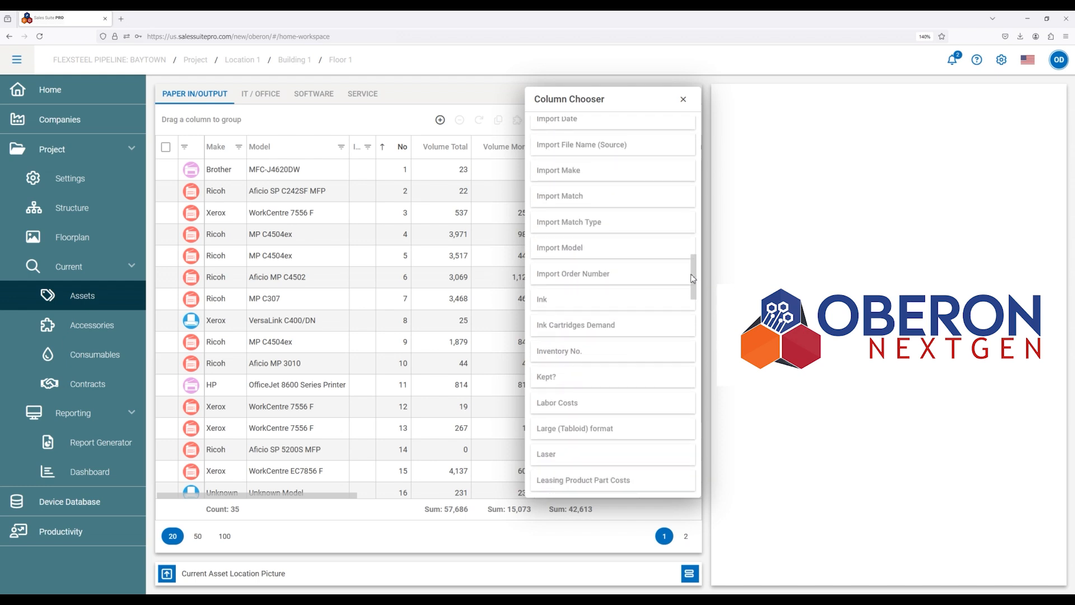
pyautogui.scroll(1, 693, 278)
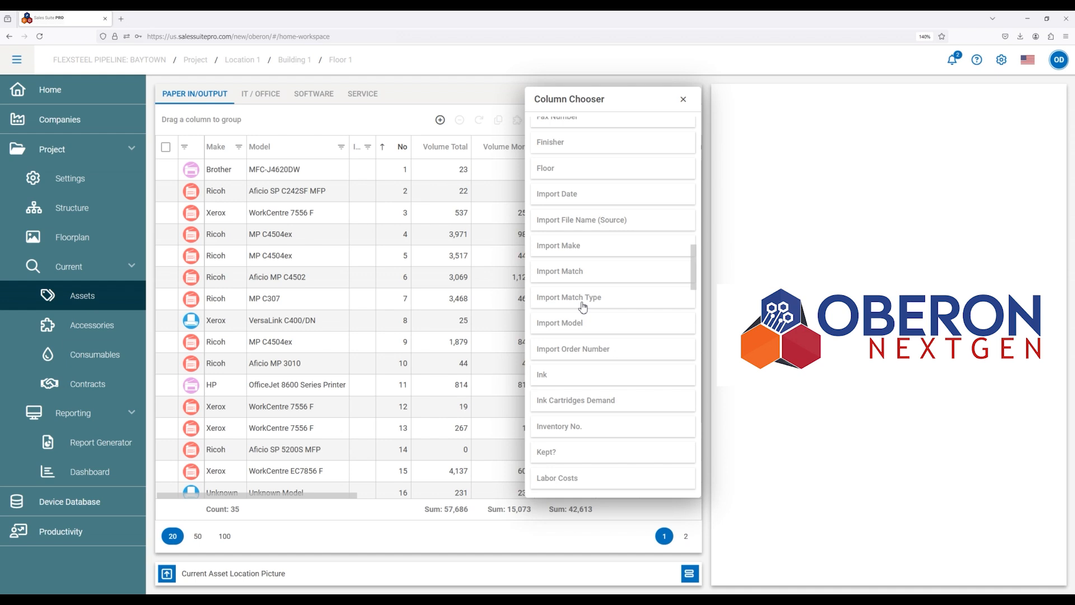
# Add the Market Launch Date column to the paper in/output table, directly after the No column.
pyautogui.moveTo(694, 287); pyautogui.dragTo(689, 337)
pyautogui.click(696, 280)
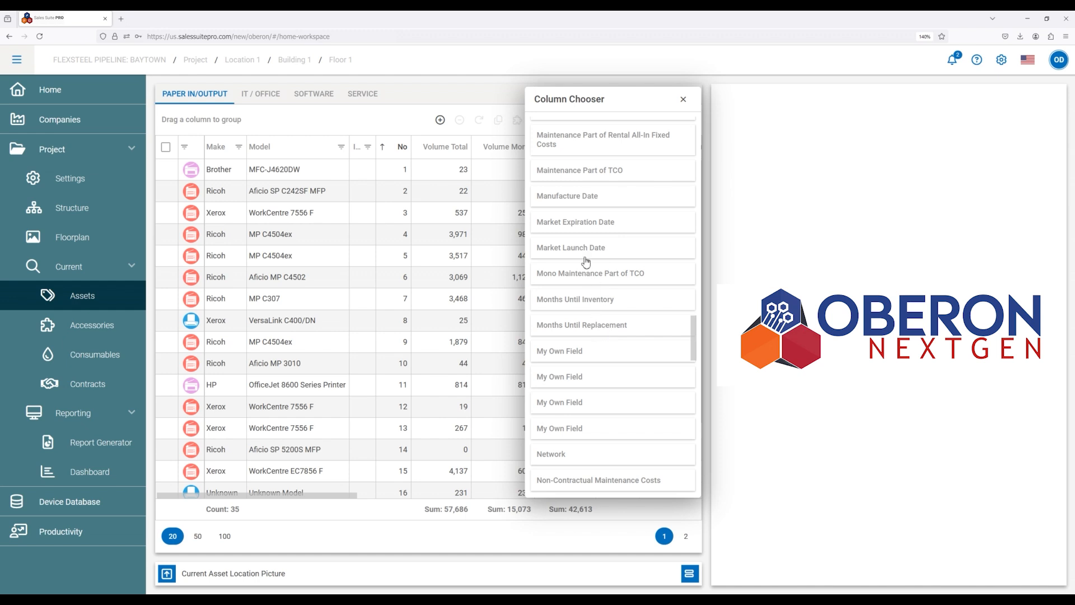
pyautogui.moveTo(586, 261); pyautogui.dragTo(412, 157)
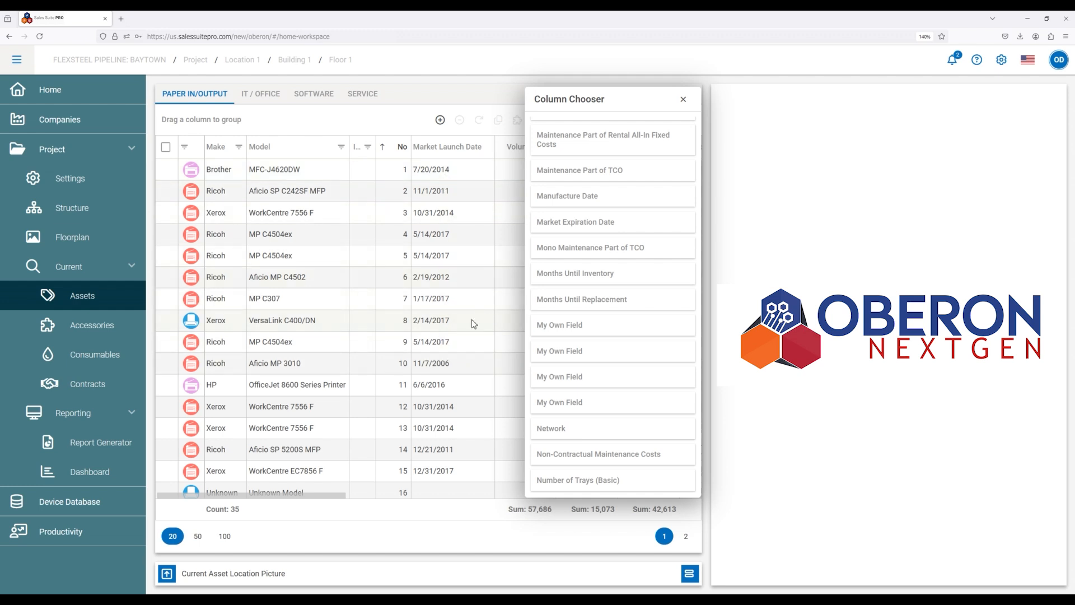
pyautogui.moveTo(324, 500)
pyautogui.mouseDown()
pyautogui.moveTo(432, 501)
pyautogui.moveTo(323, 501)
pyautogui.mouseUp()
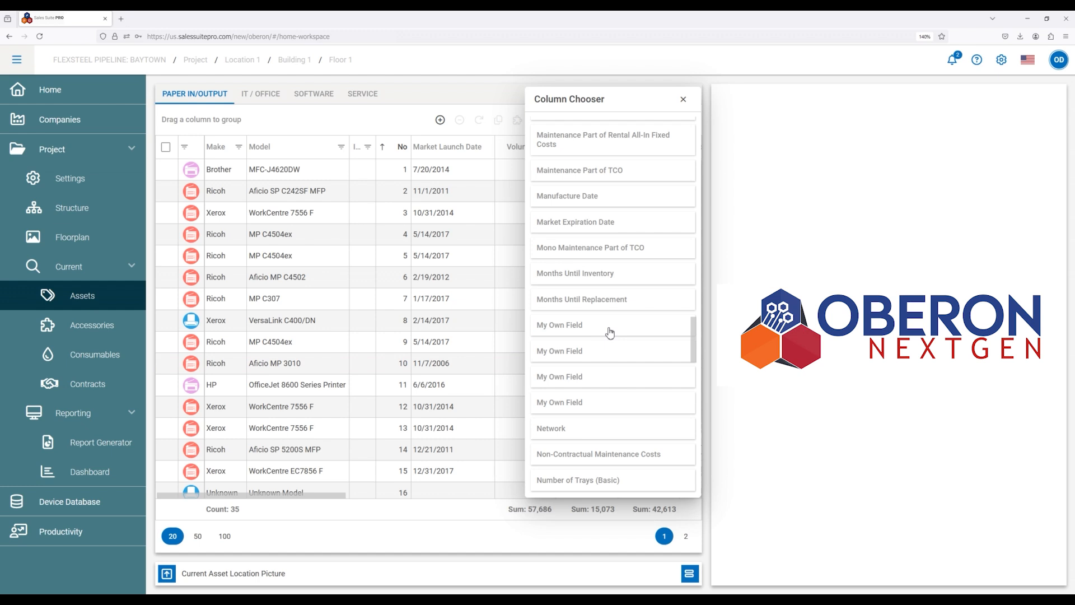
# Add the Utilisation Rate column to the paper in/output table, between Market Launch Date and Volume Total.
pyautogui.scroll(-2, 610, 333)
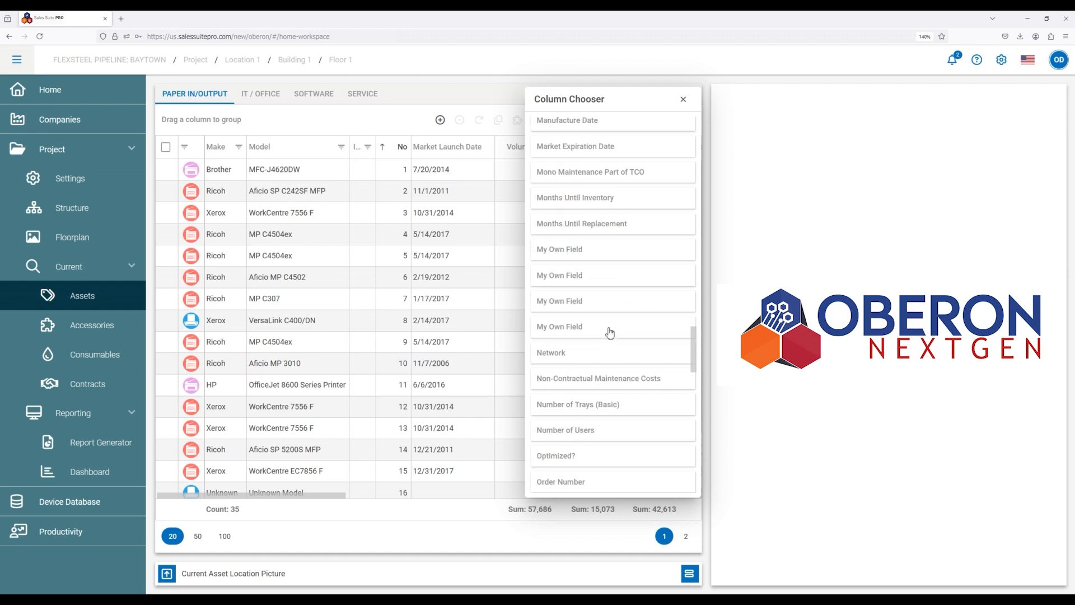
pyautogui.scroll(-6, 610, 333)
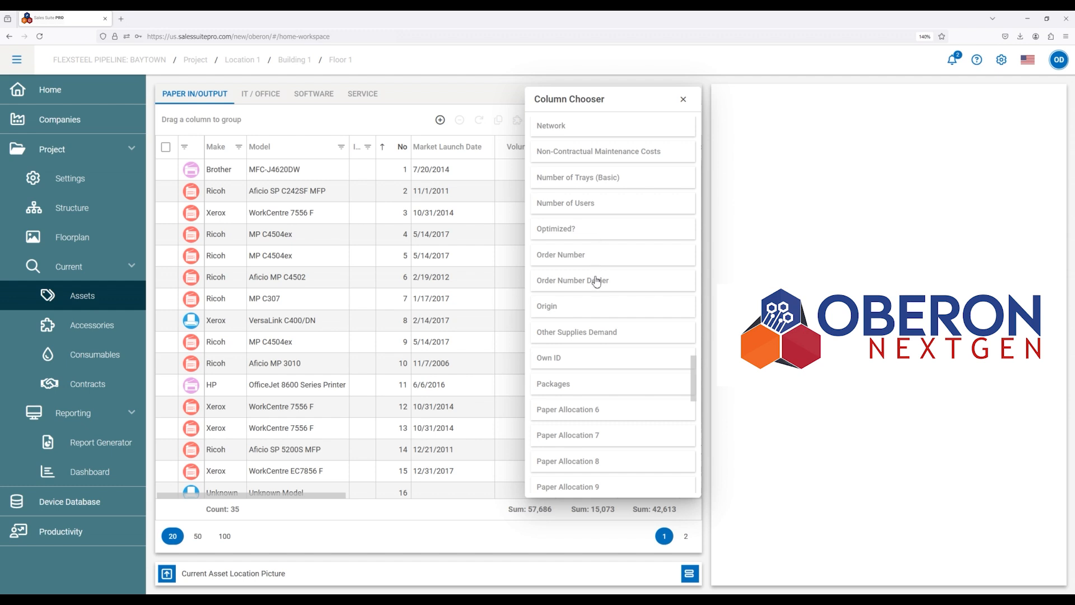
pyautogui.scroll(-4, 597, 283)
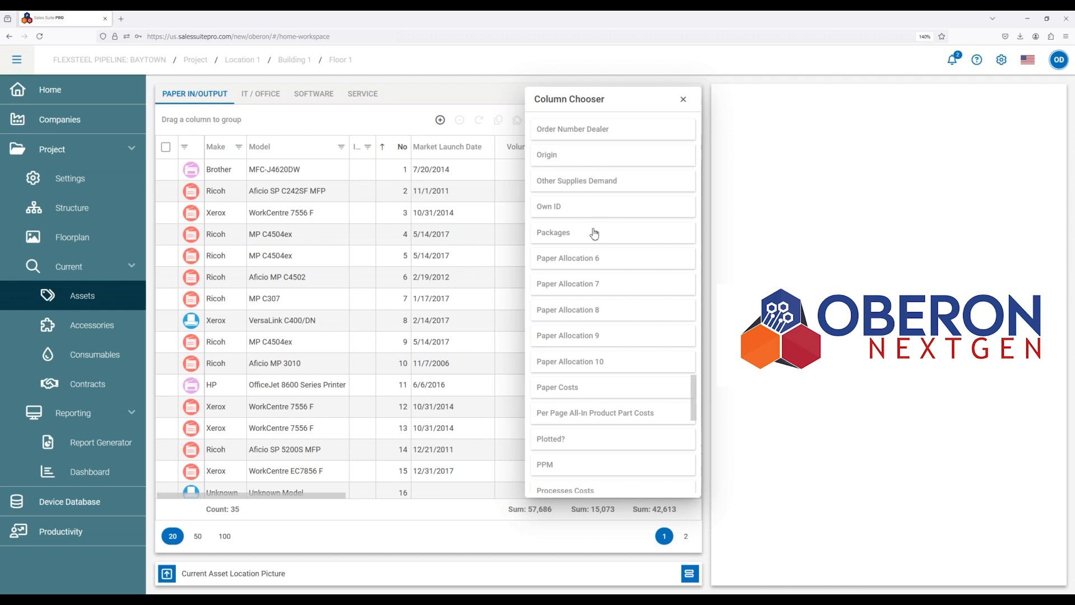
pyautogui.scroll(-4, 597, 277)
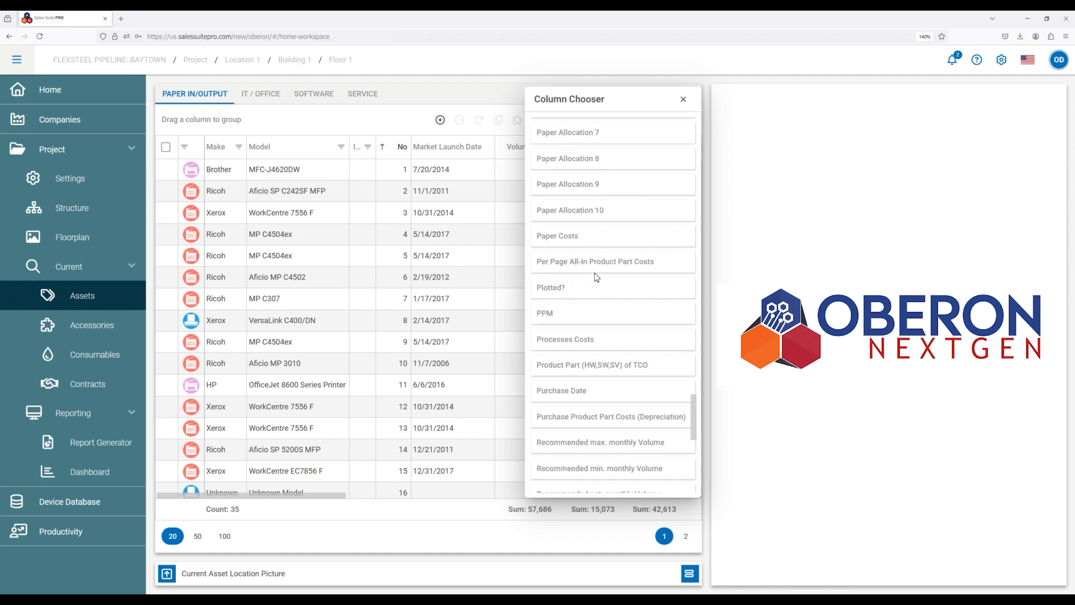
pyautogui.scroll(-6, 597, 276)
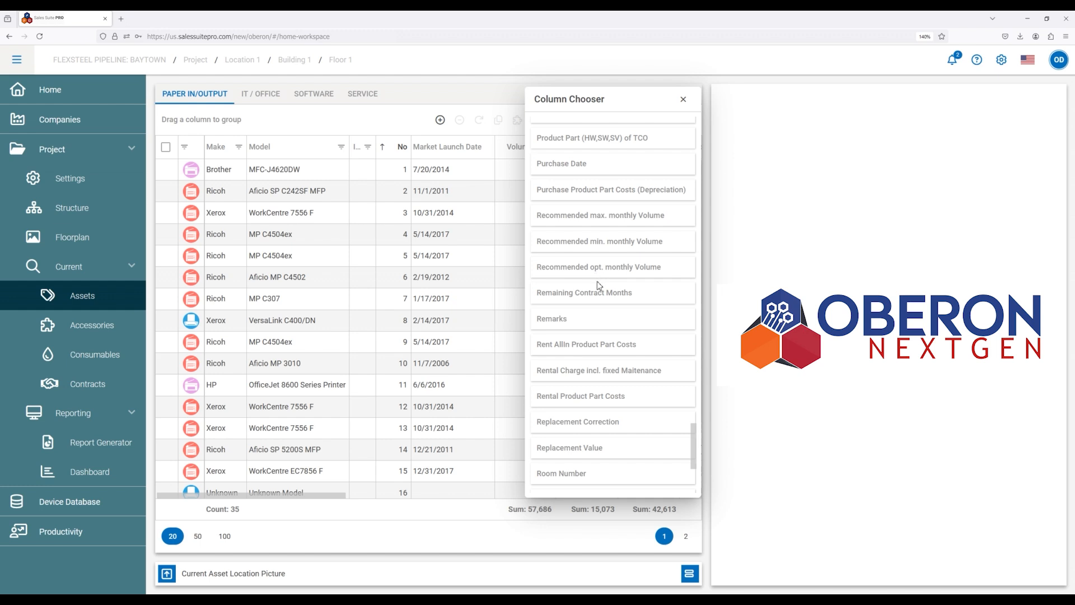
pyautogui.scroll(-4, 599, 286)
pyautogui.scroll(-1, 600, 286)
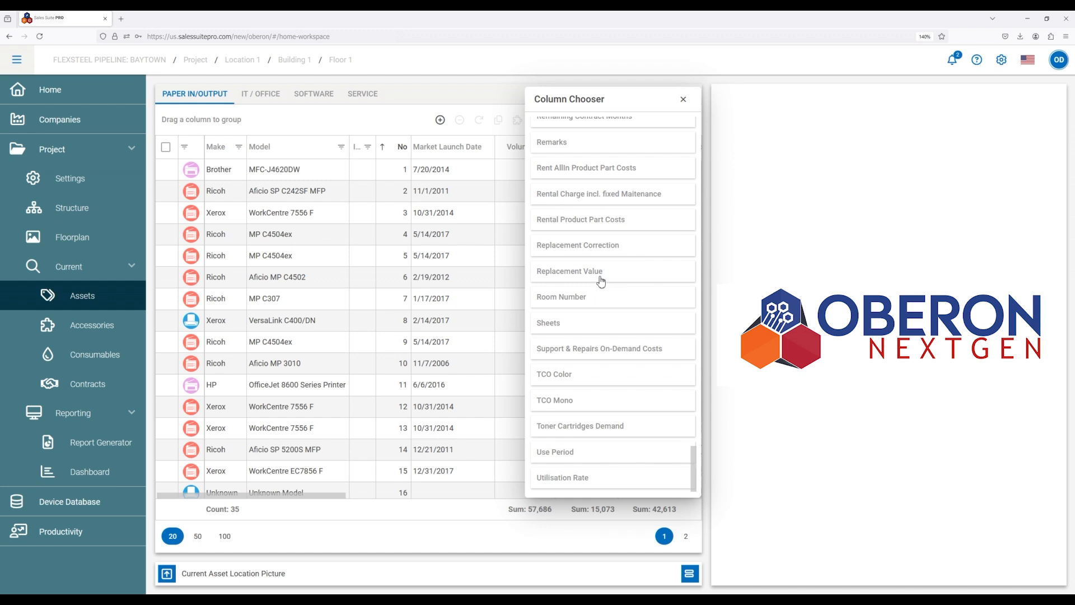
pyautogui.moveTo(588, 478); pyautogui.dragTo(480, 160)
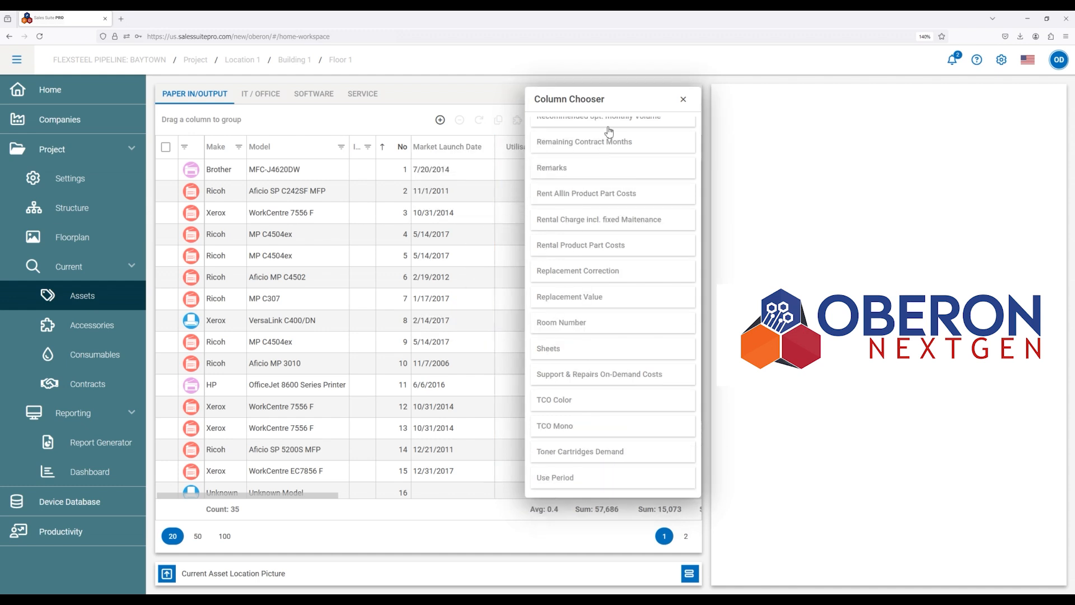
# Move the column chooser clear of the table, review the assets' utilisation rates, and close the chooser.
pyautogui.moveTo(608, 96); pyautogui.dragTo(755, 93)
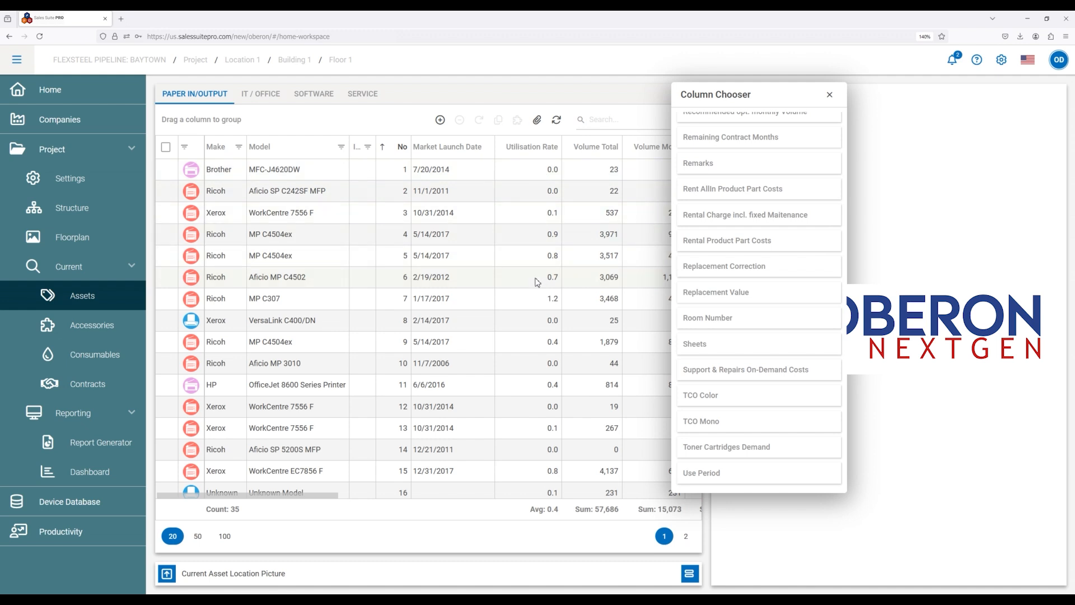
pyautogui.scroll(-3, 534, 321)
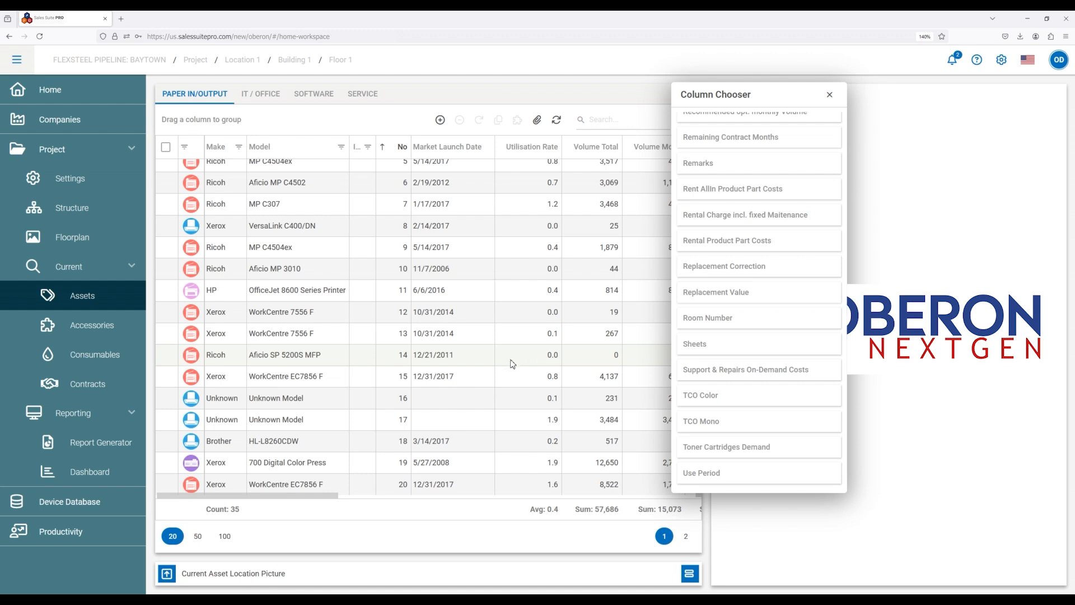
pyautogui.scroll(3, 498, 380)
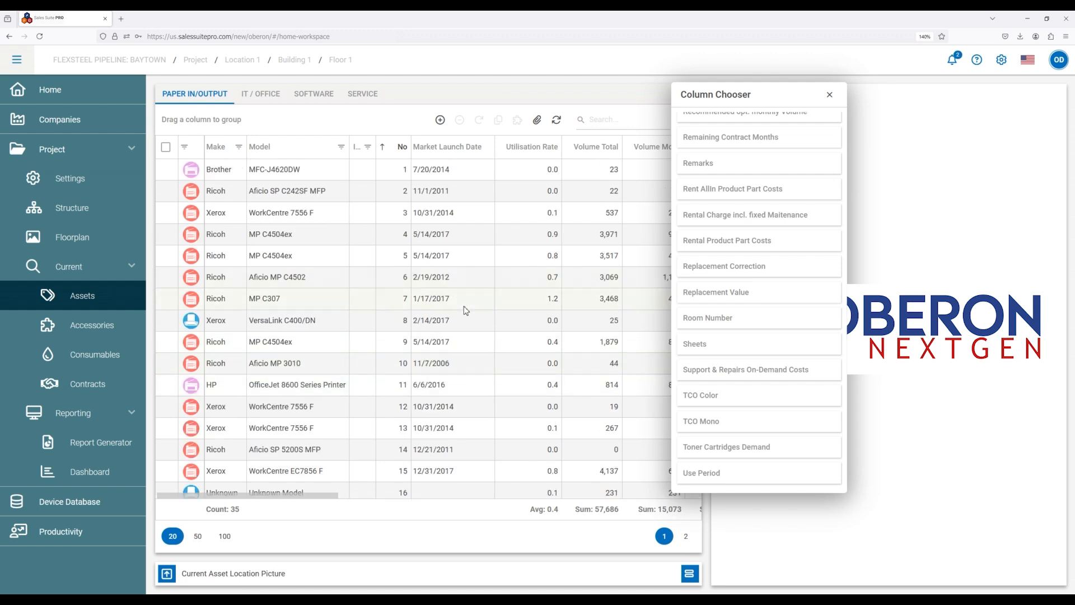
pyautogui.click(830, 97)
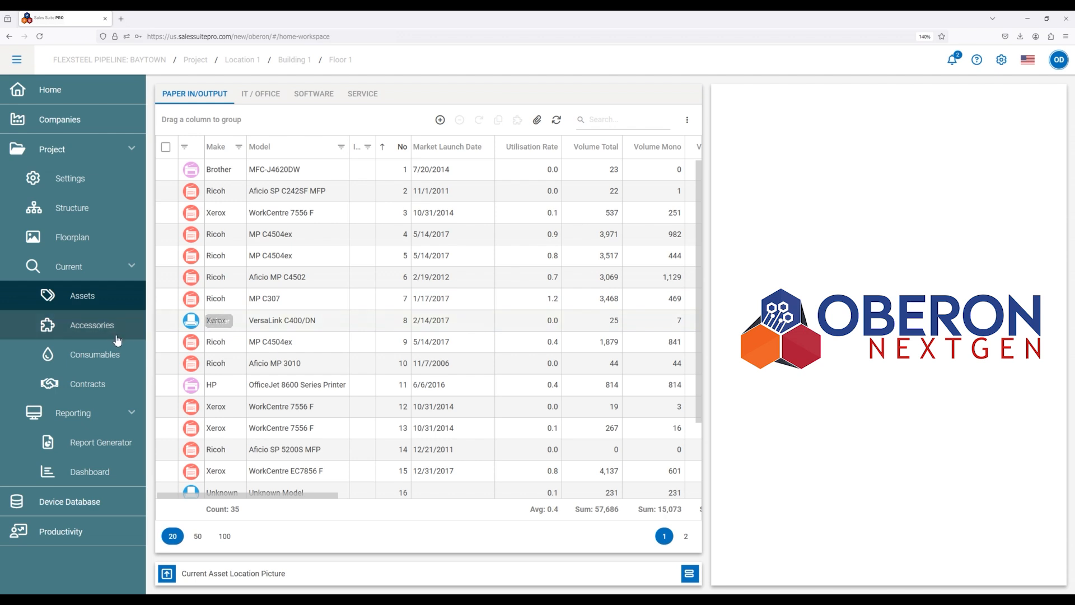
# Start a new contract in the project's current contracts and name it Current Contract.
pyautogui.click(92, 385)
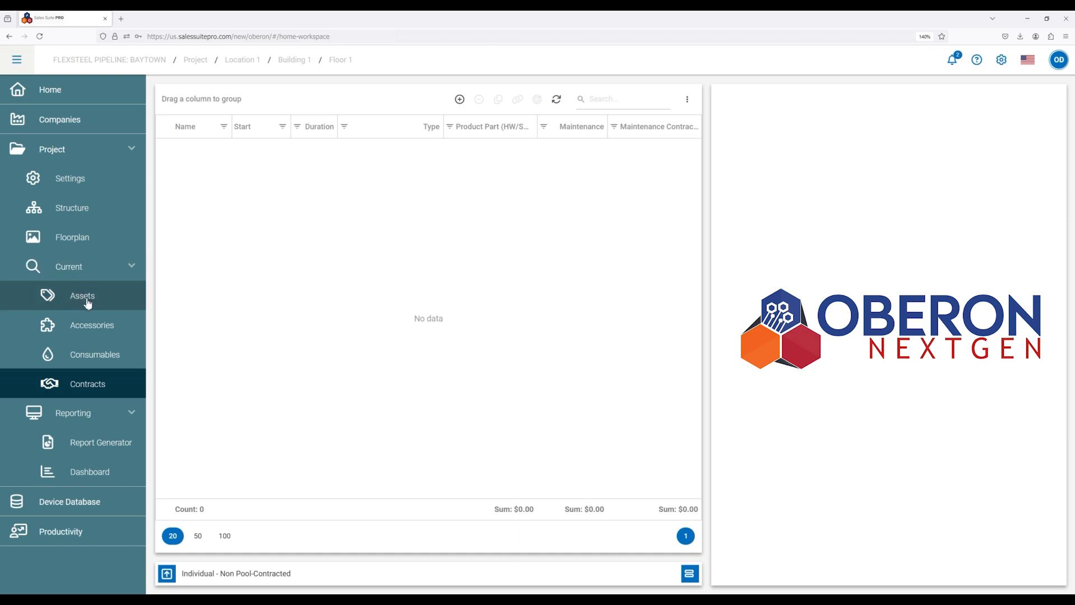
pyautogui.click(460, 99)
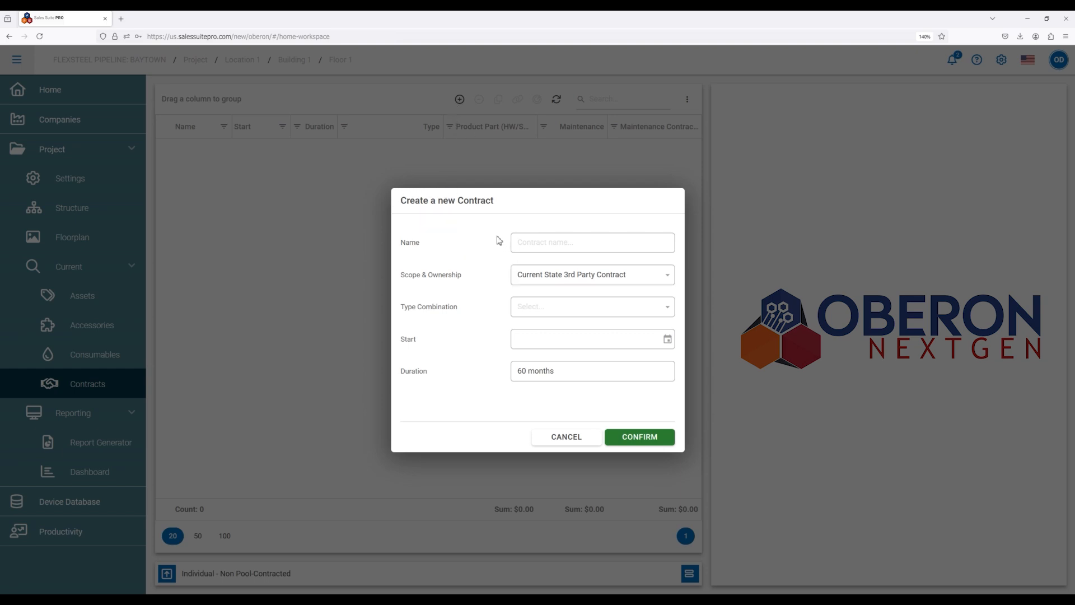
pyautogui.click(527, 241)
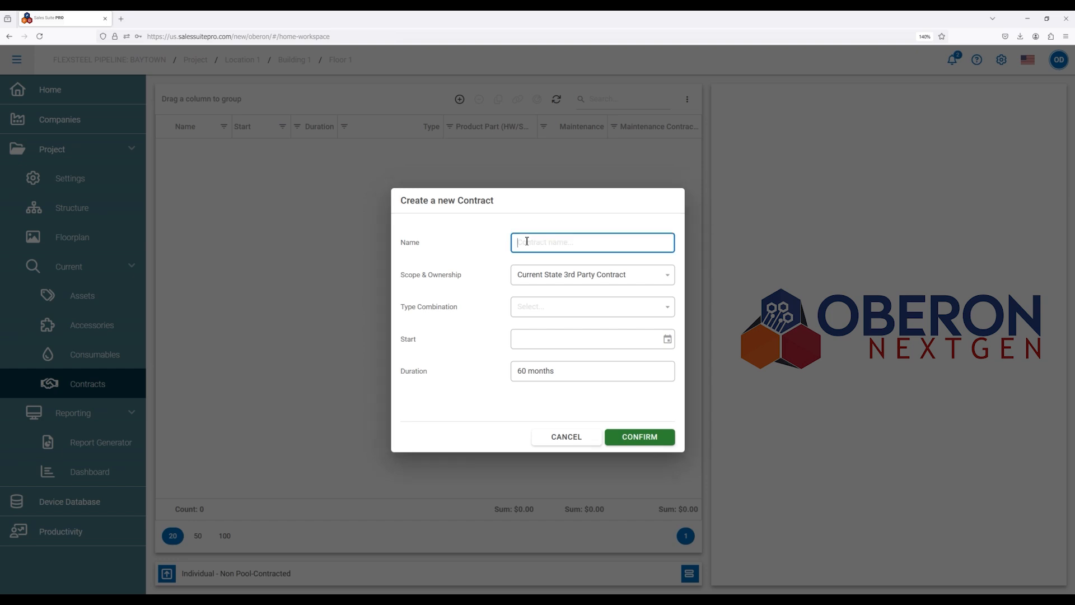
pyautogui.write('Current Contract')
# Set the new contract's scope and ownership to Current State 3rd Party Contract and its type combination to Leasing + Maintenance (excl.Supplies).
pyautogui.click(551, 280)
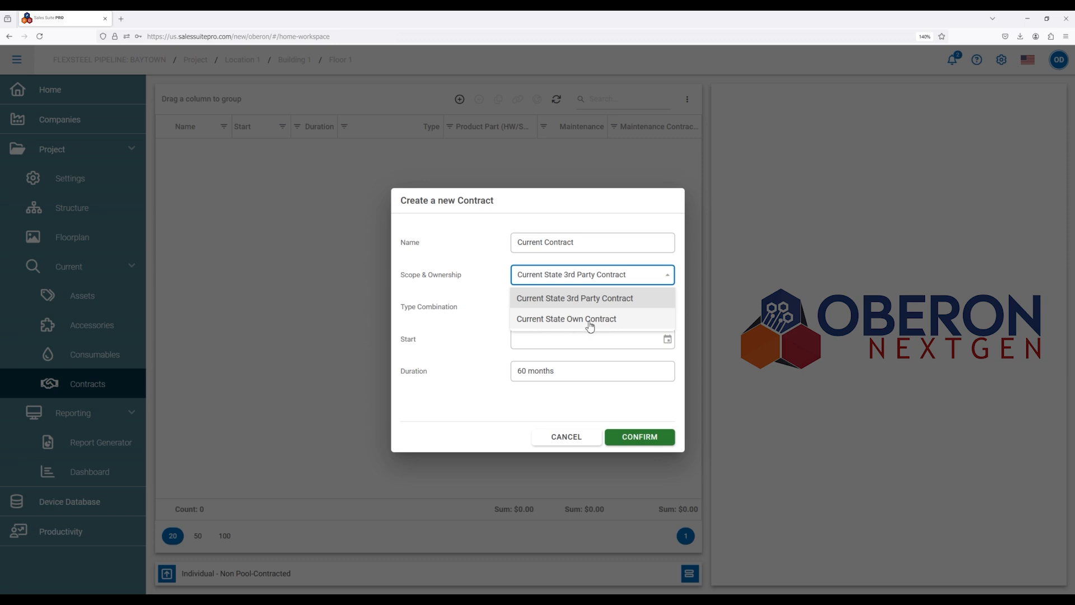
pyautogui.click(569, 302)
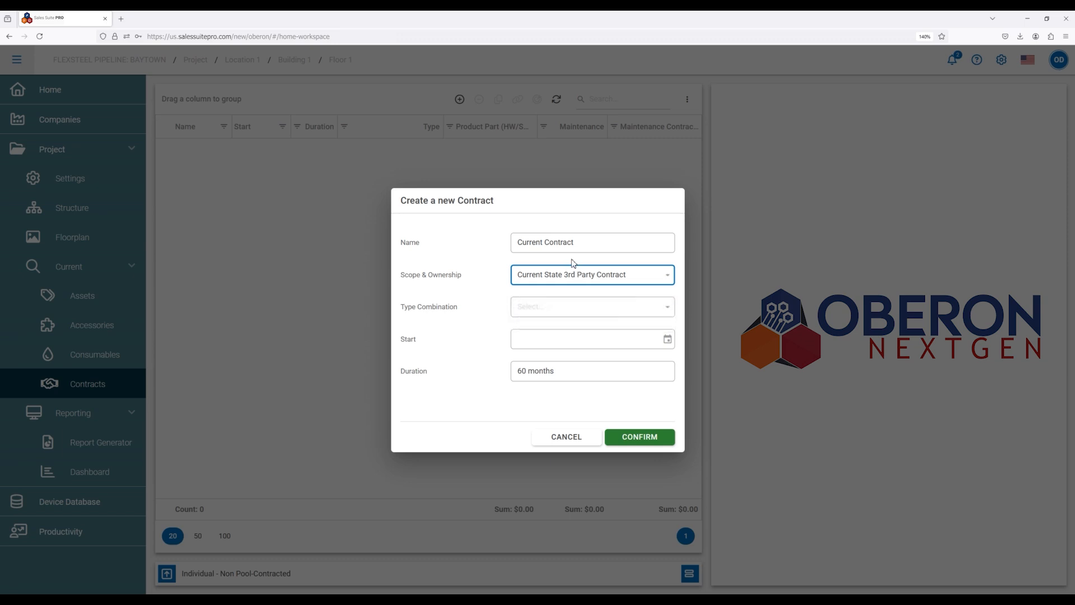
pyautogui.click(580, 312)
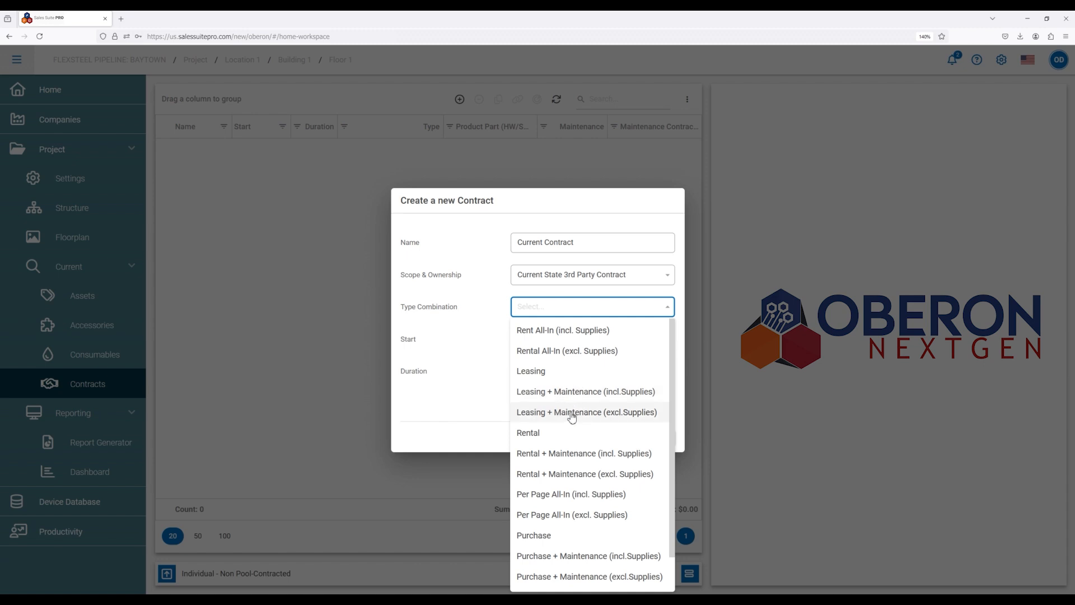
pyautogui.scroll(-1, 571, 415)
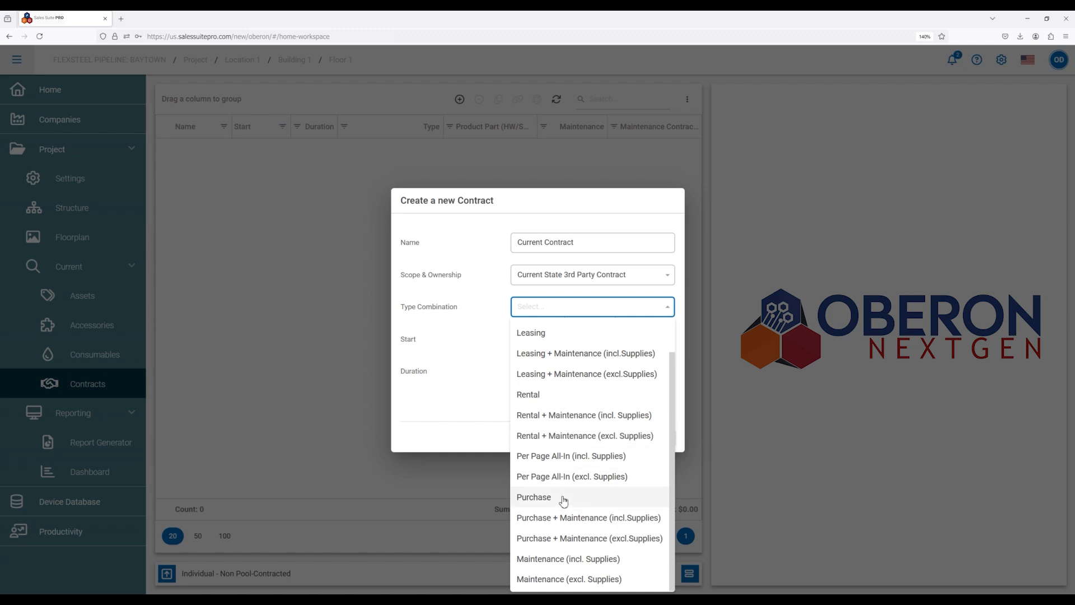
pyautogui.scroll(1, 564, 501)
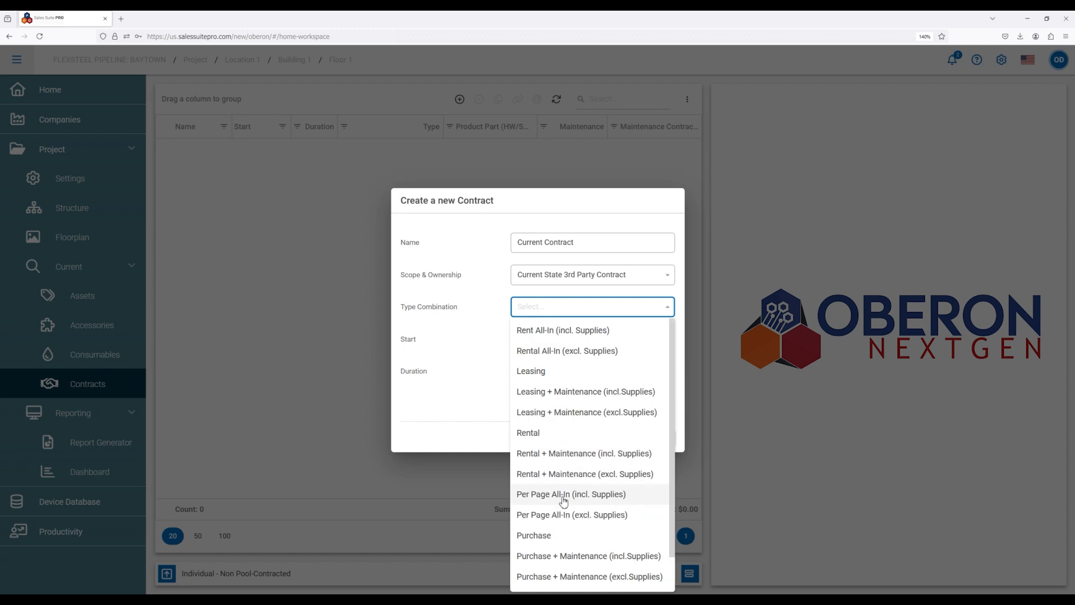
pyautogui.click(567, 413)
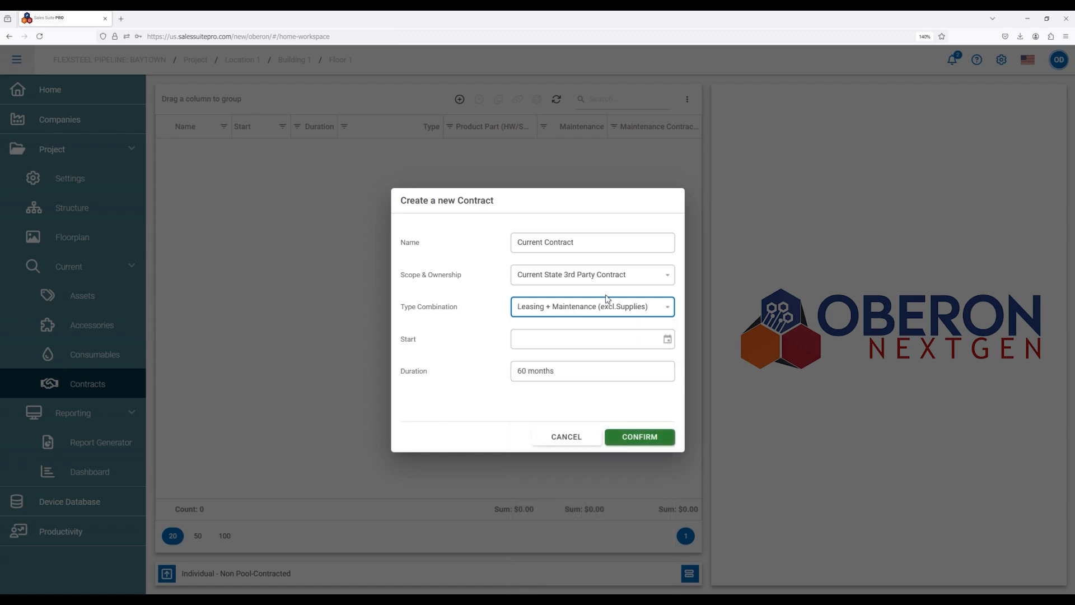
# Set the contract's start date to 3/1/2022 and confirm the contract details.
pyautogui.click(667, 340)
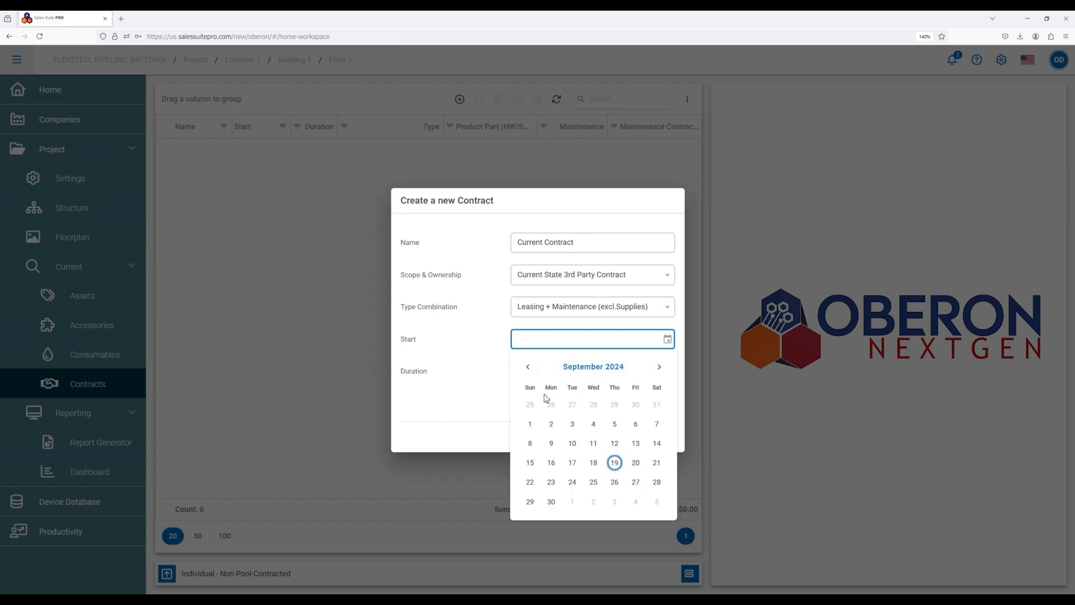
pyautogui.click(595, 368)
pyautogui.click(597, 371)
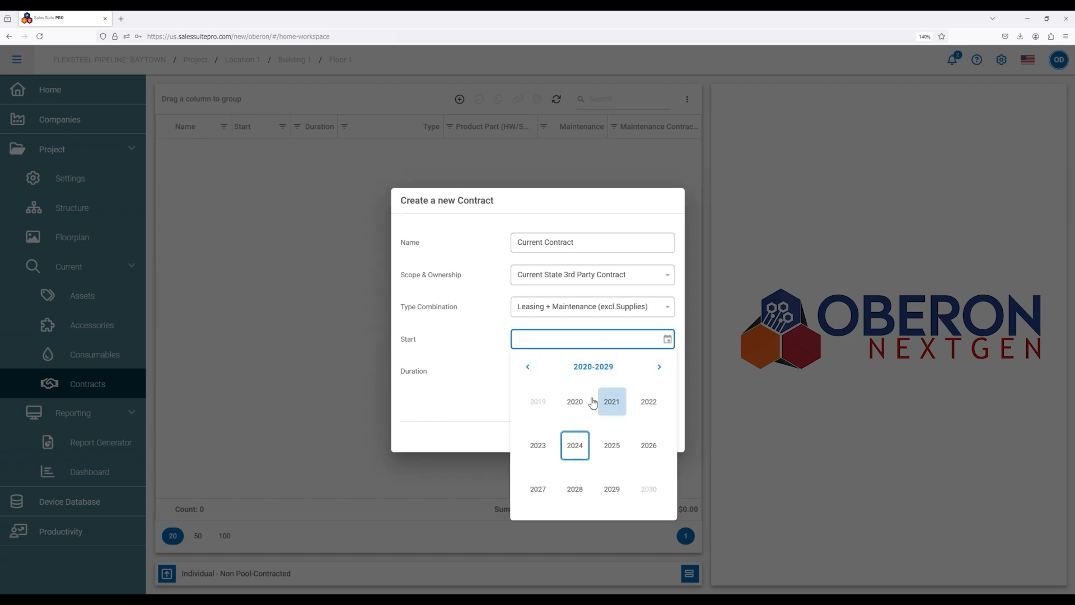
pyautogui.click(645, 405)
pyautogui.click(612, 401)
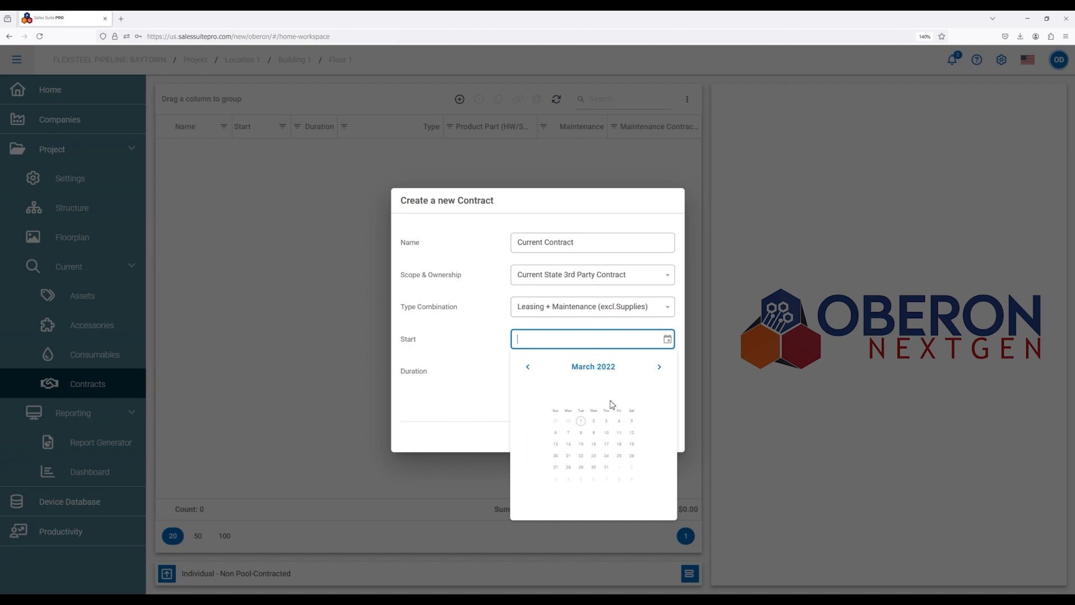
pyautogui.click(575, 409)
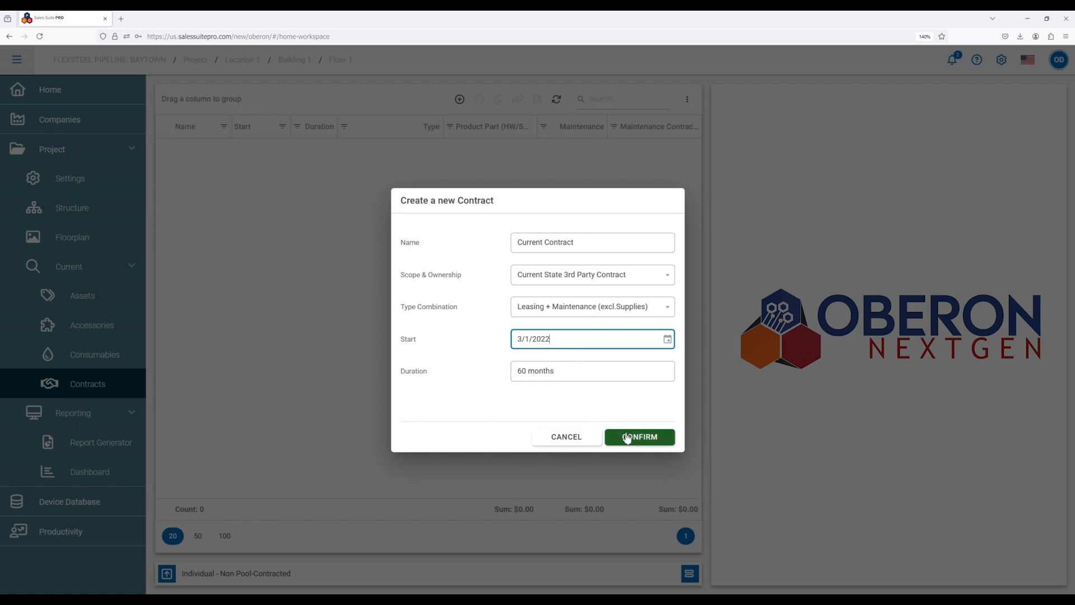
pyautogui.click(647, 442)
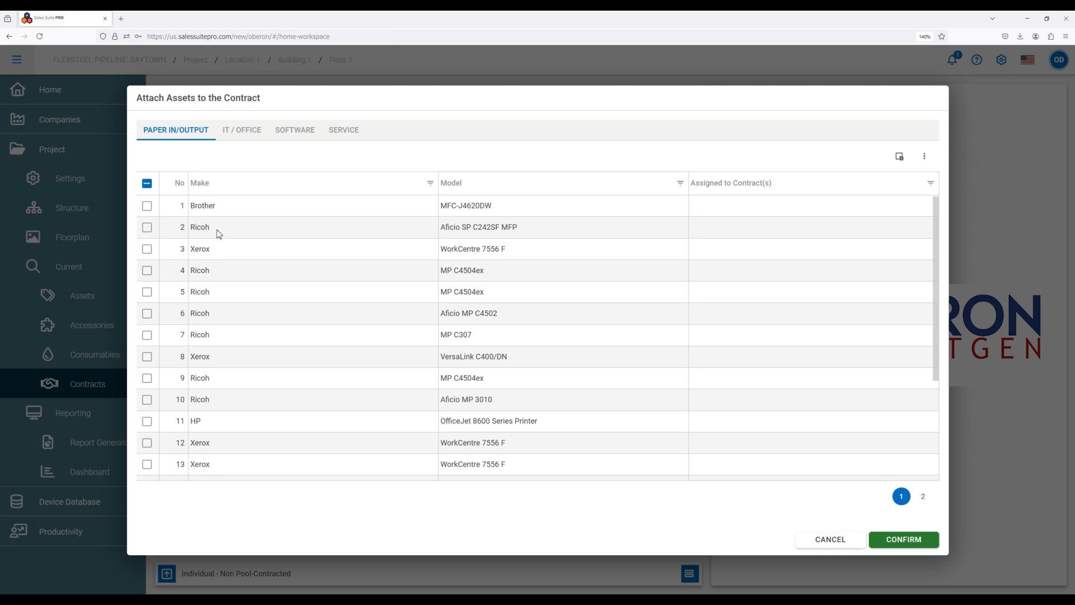
# Select all paper in/output assets for attachment to the contract and check the selection on the first page.
pyautogui.click(147, 208)
pyautogui.click(147, 228)
pyautogui.click(147, 250)
pyautogui.click(147, 271)
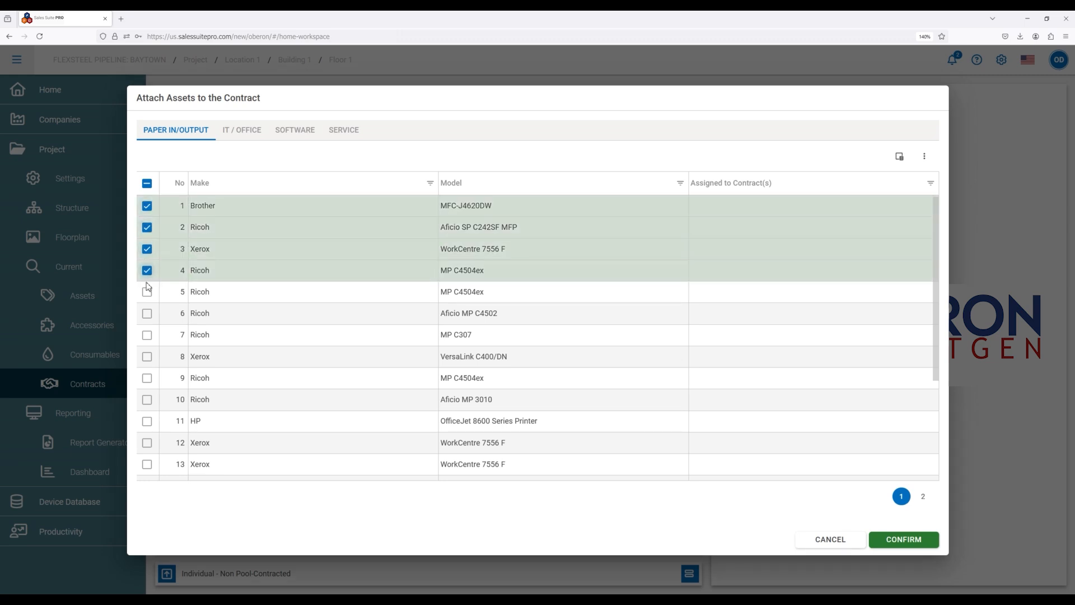
pyautogui.click(147, 293)
pyautogui.click(147, 184)
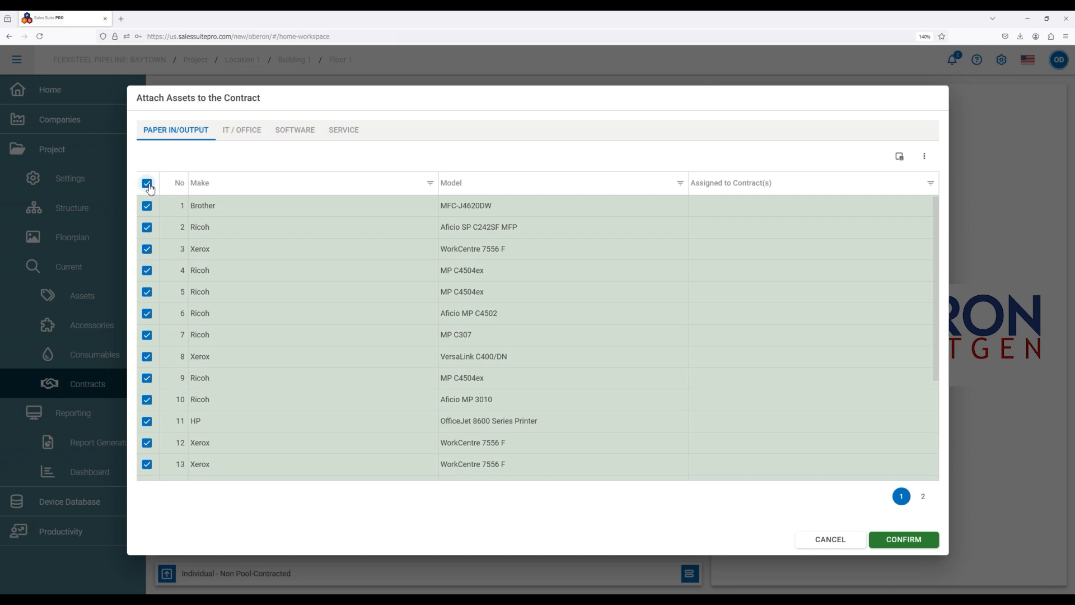
pyautogui.scroll(-3, 227, 285)
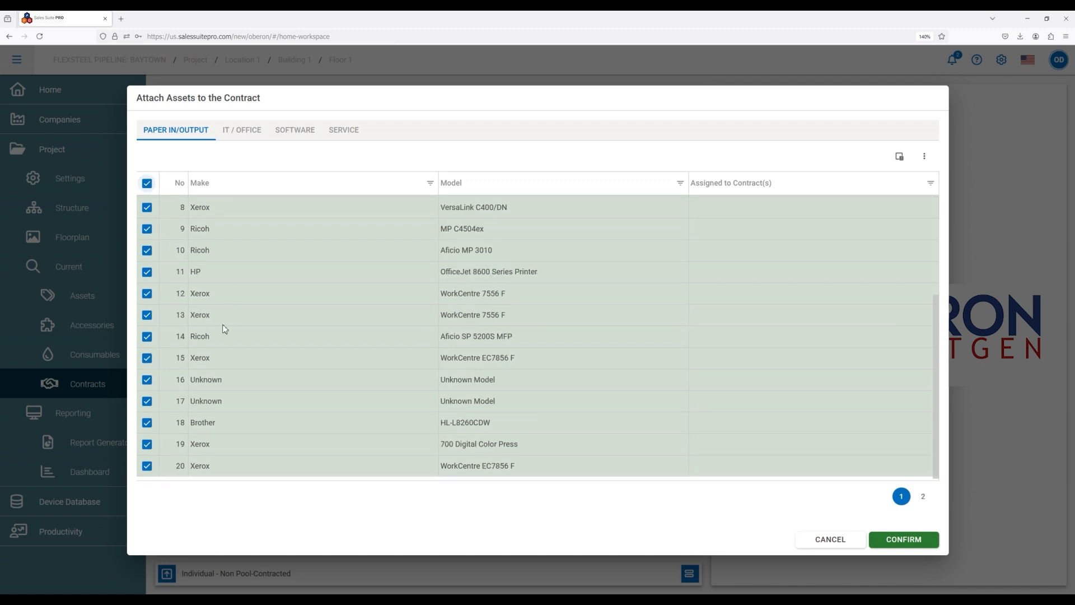
pyautogui.scroll(3, 219, 299)
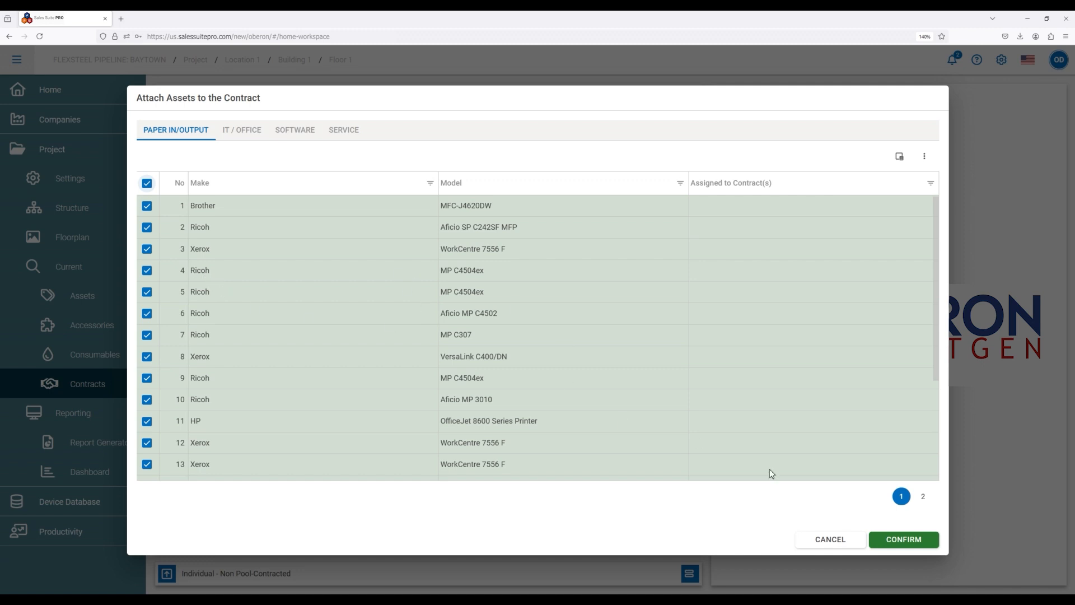
# Check that the assets on both pages are selected and attach them all to the contract.
pyautogui.click(922, 498)
pyautogui.click(901, 498)
pyautogui.scroll(-4, 586, 404)
pyautogui.click(921, 498)
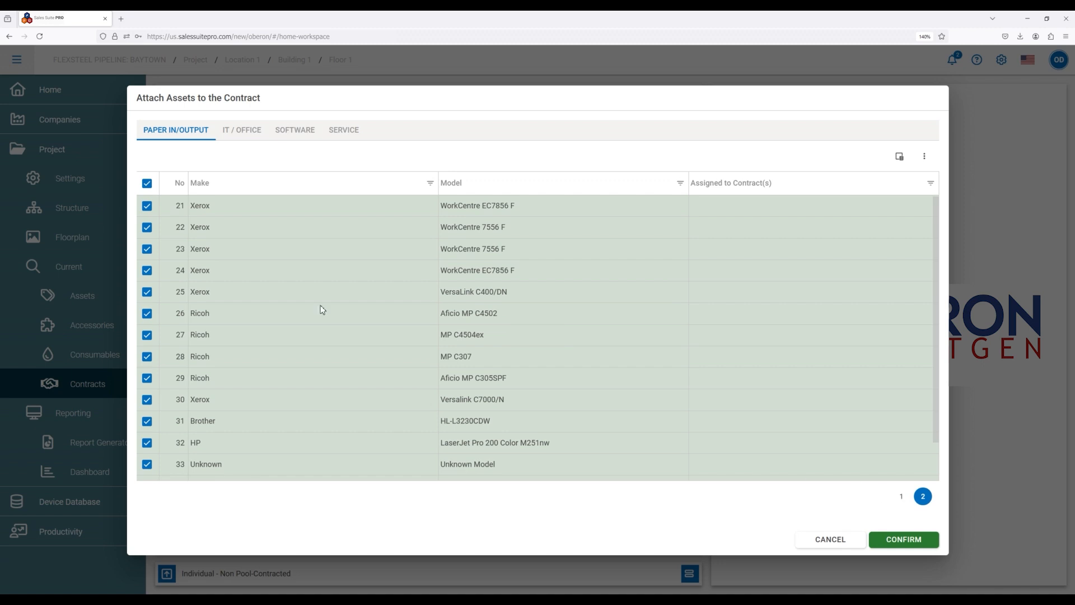
pyautogui.click(148, 183)
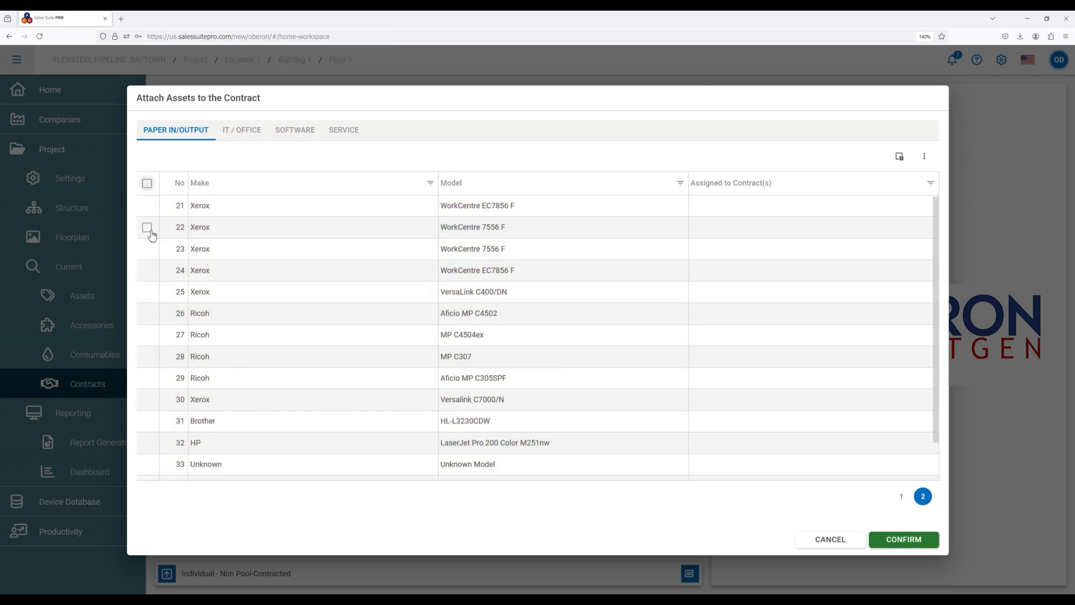
pyautogui.click(148, 183)
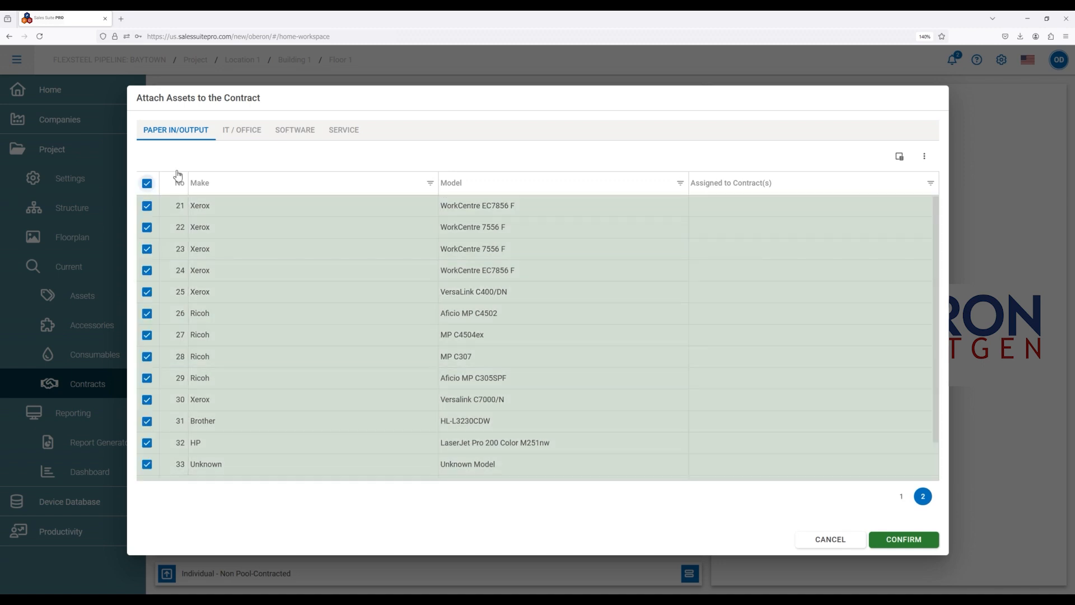
pyautogui.click(901, 541)
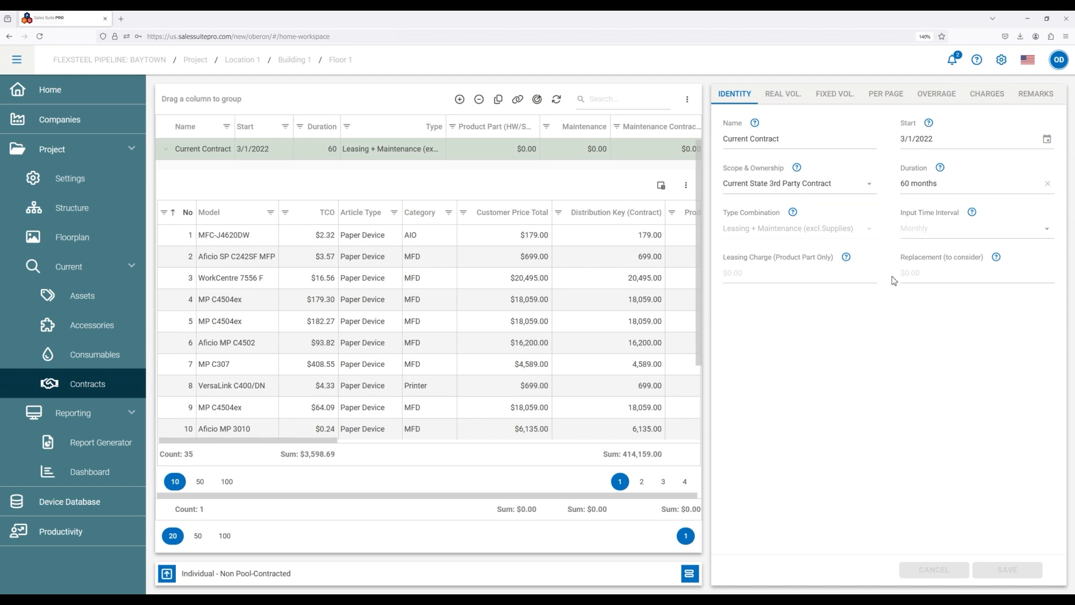
# Review the contract's real volume, fixed volume, per page, overage and charges fields, and collapse its attached asset list.
pyautogui.click(785, 96)
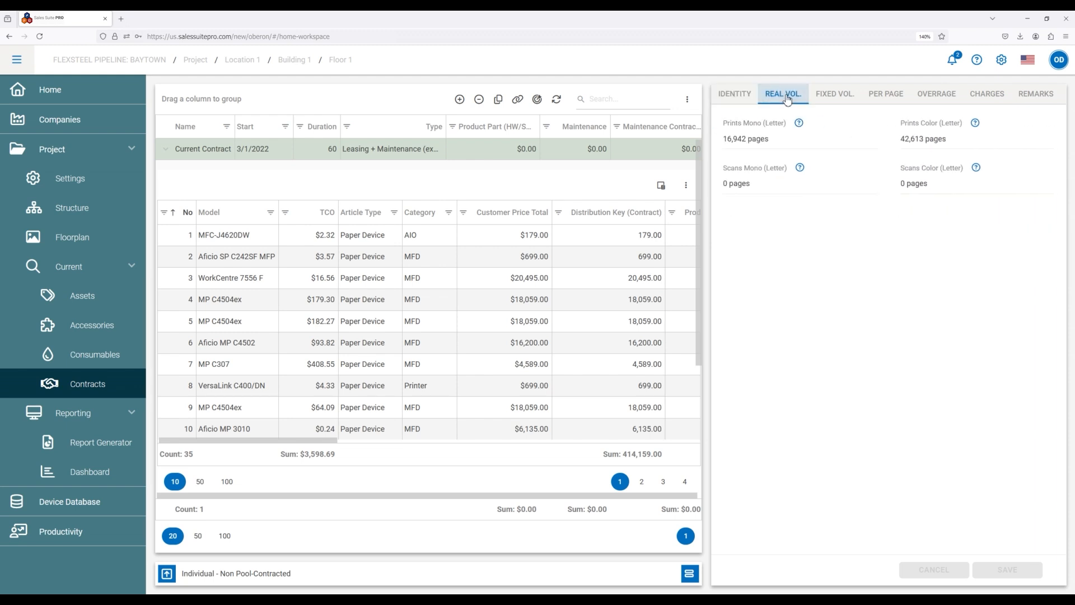
pyautogui.click(850, 99)
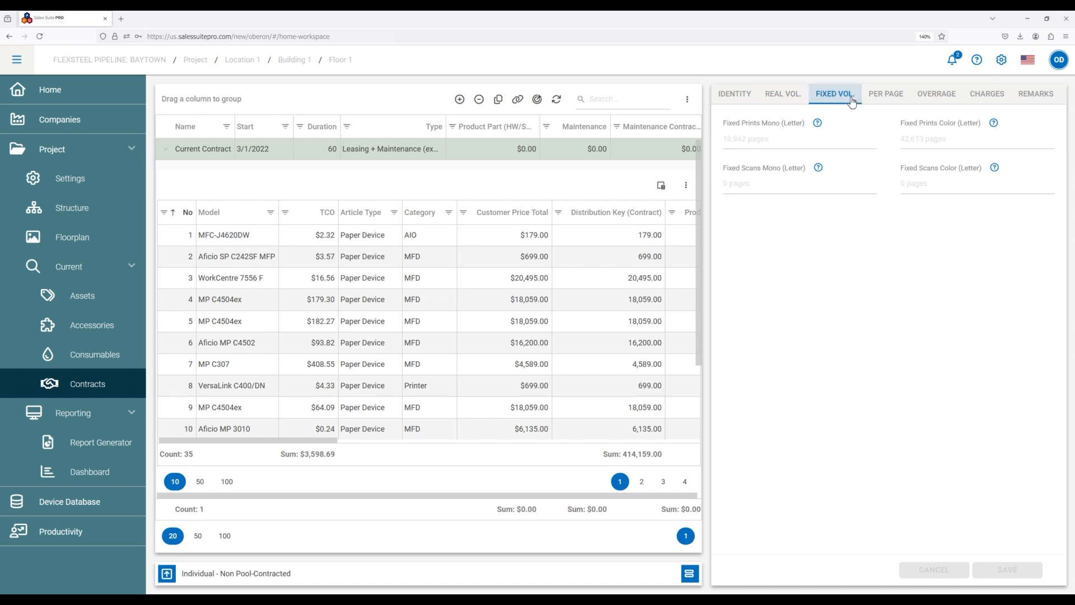
pyautogui.click(897, 101)
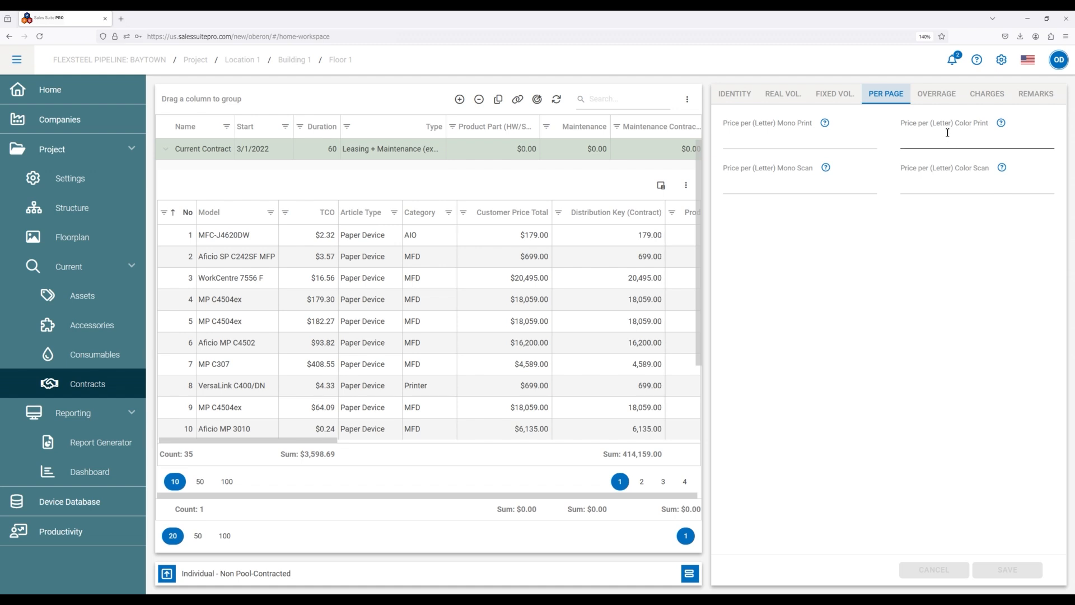
pyautogui.click(932, 96)
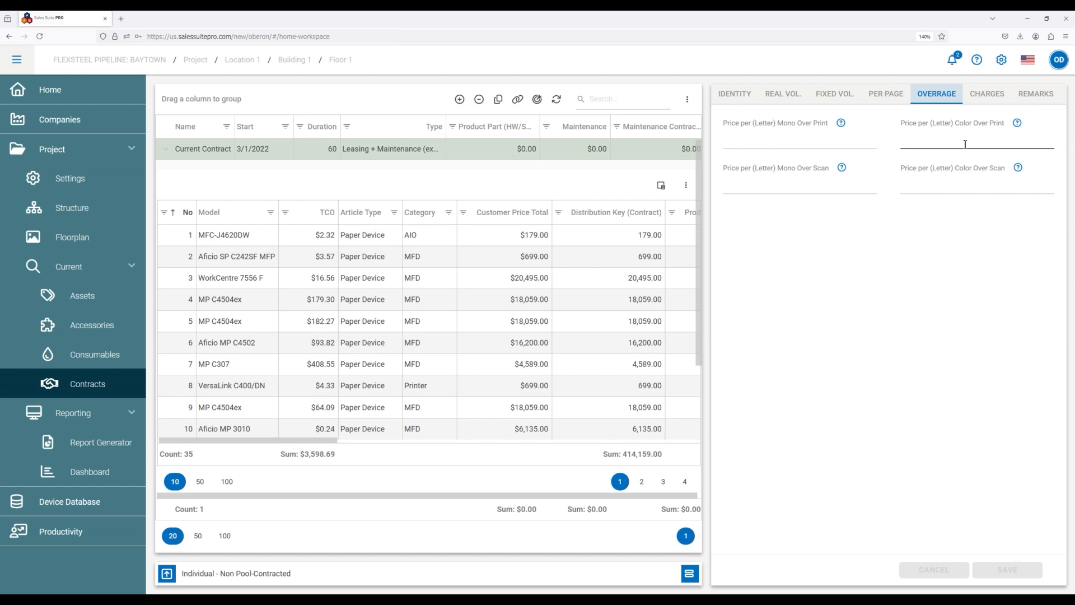
pyautogui.click(972, 106)
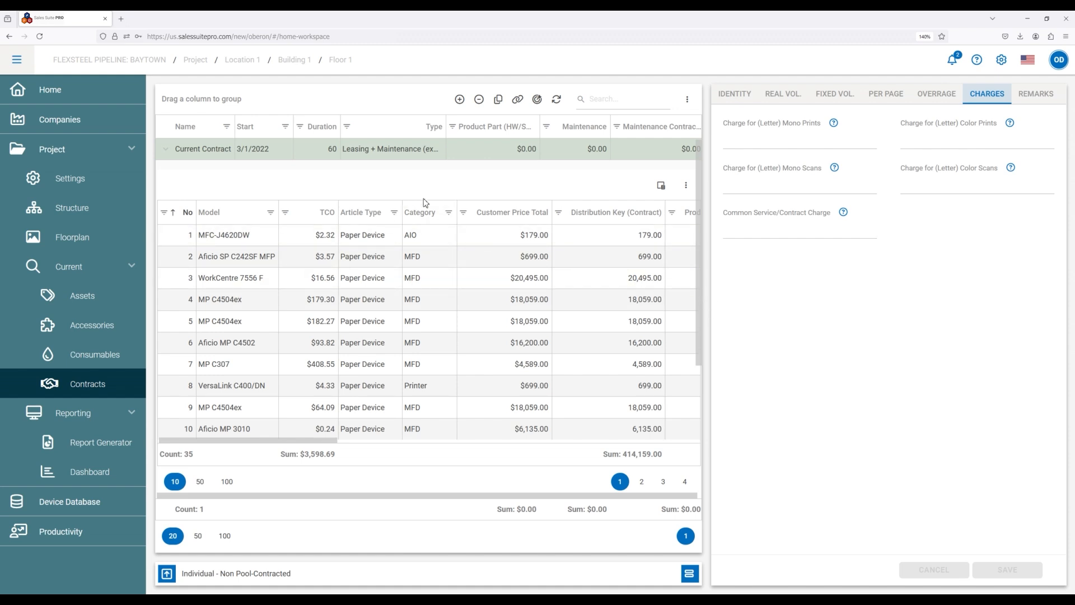
pyautogui.click(167, 151)
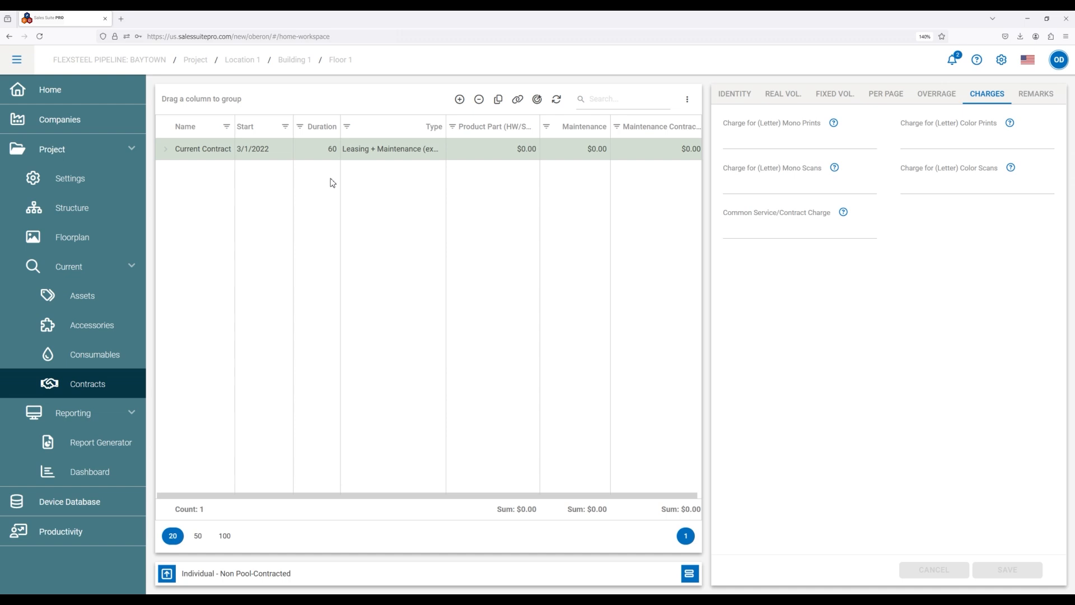
# View the current costs dashboard and download the Customercontractsample Word report from the Report Generator.
pyautogui.click(107, 474)
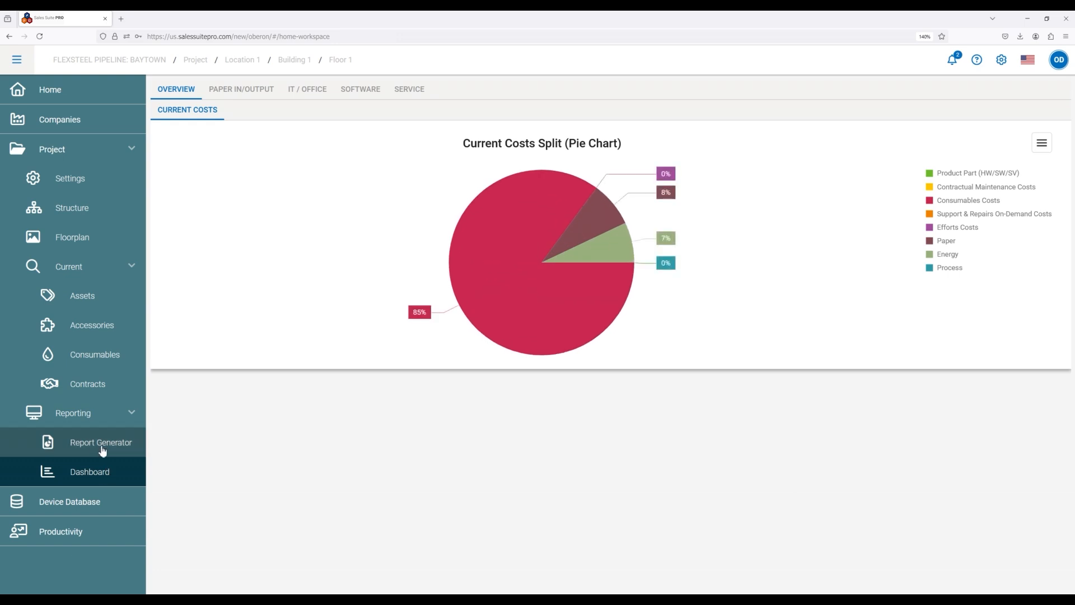
pyautogui.click(103, 450)
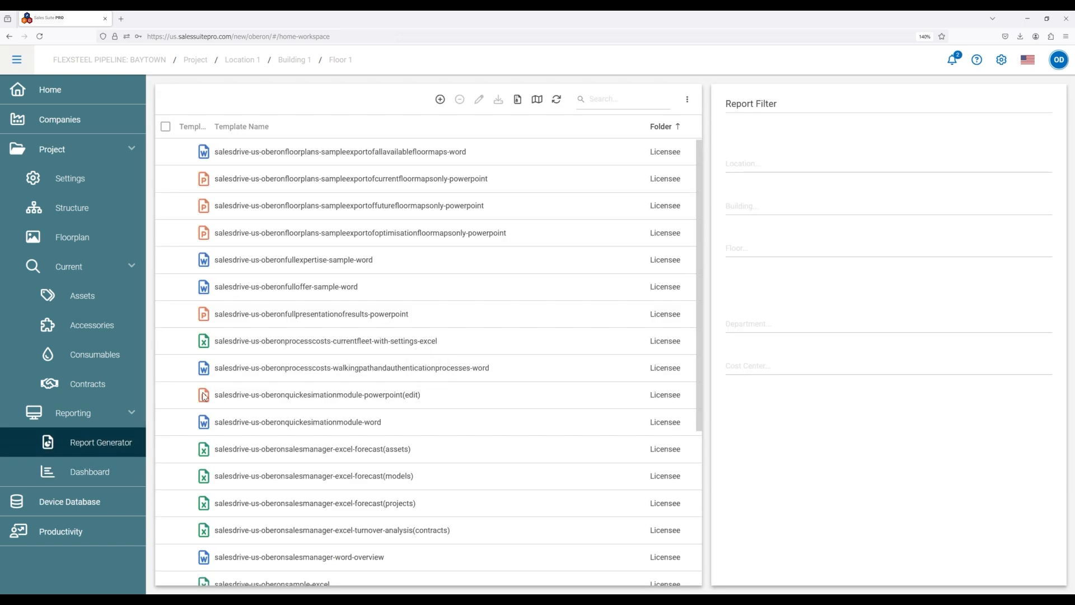
pyautogui.scroll(-5, 250, 377)
pyautogui.click(257, 578)
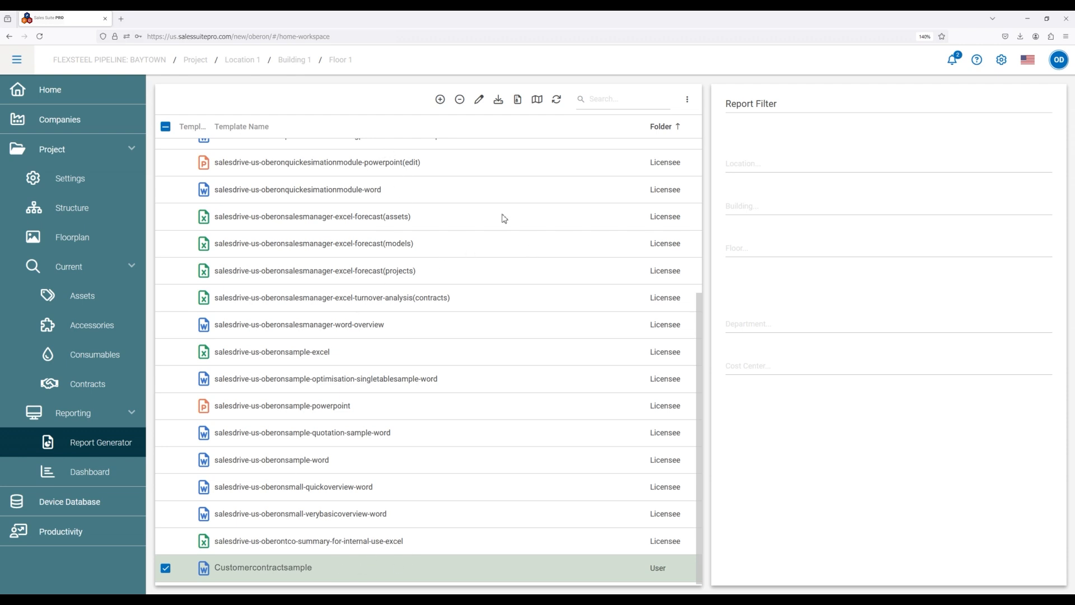
pyautogui.click(499, 99)
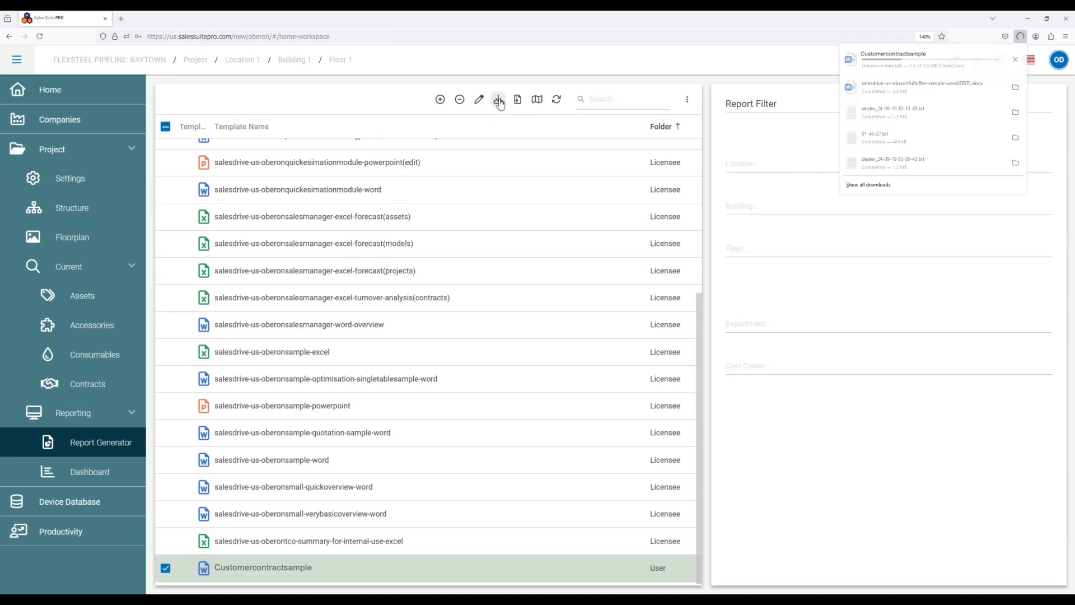
# Open the downloaded Customercontractsample.docx from the Downloads folder in Word, maximize its window and enable editing.
pyautogui.click(1015, 59)
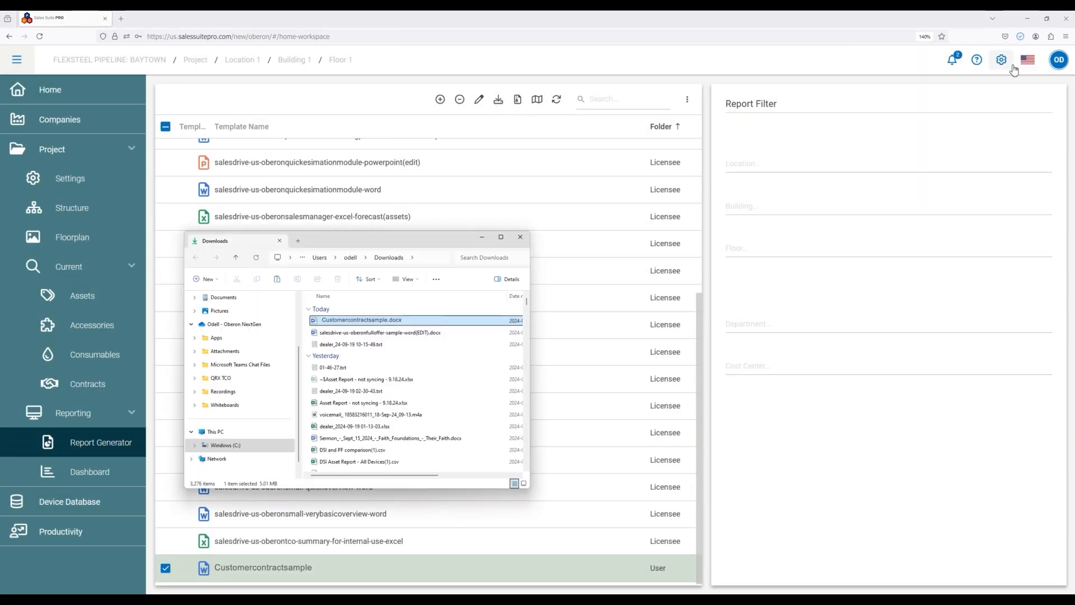
pyautogui.moveTo(396, 235); pyautogui.dragTo(0, 235)
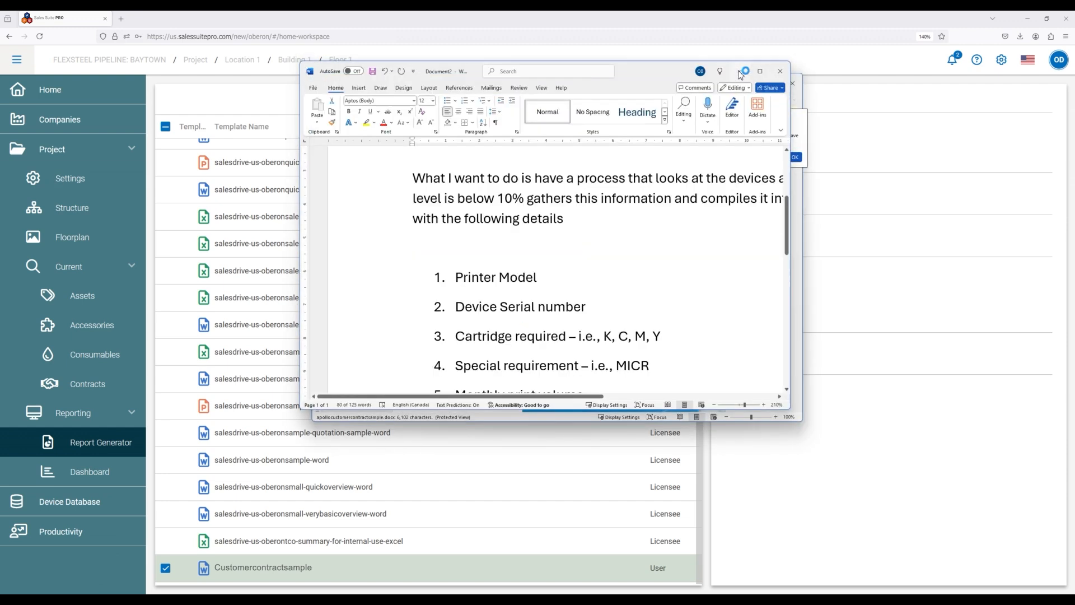
pyautogui.doubleClick(651, 85)
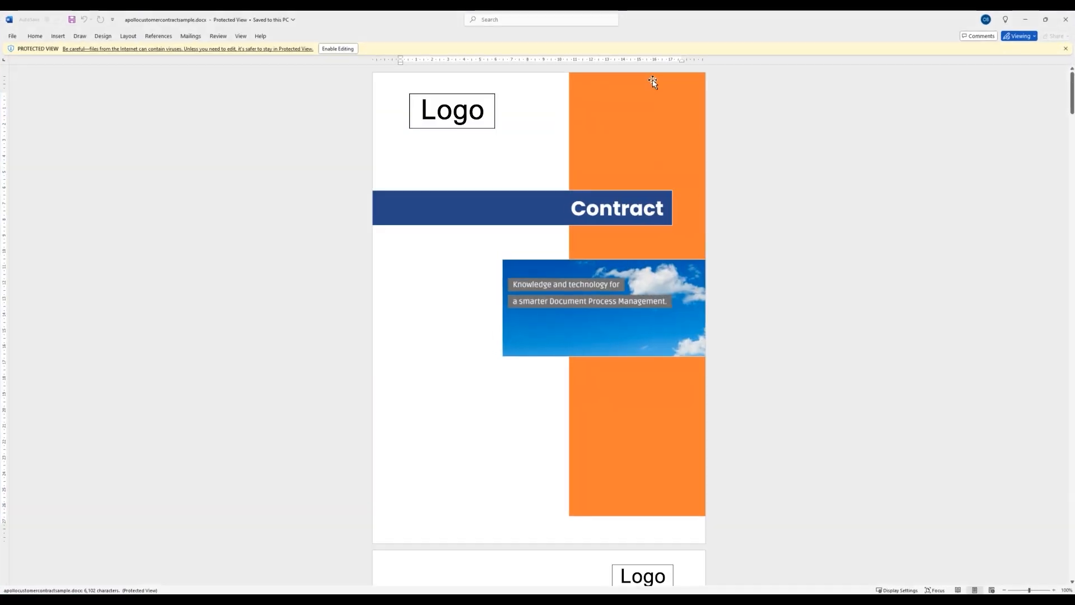
pyautogui.click(337, 48)
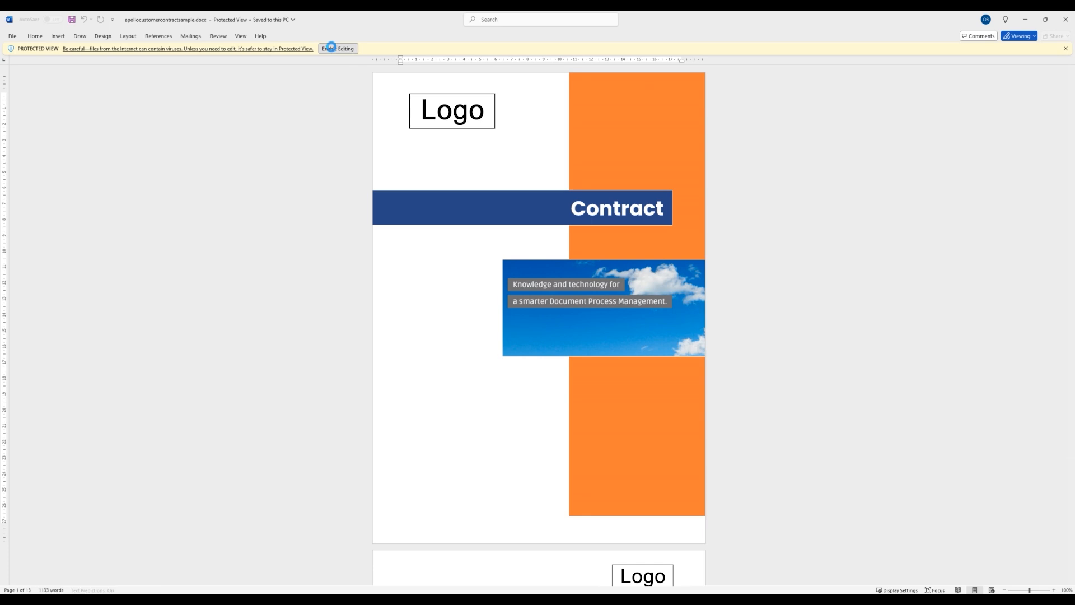
# Read through the contract report's cover, solution proposal letter, table of content and About us section.
pyautogui.scroll(-3, 376, 201)
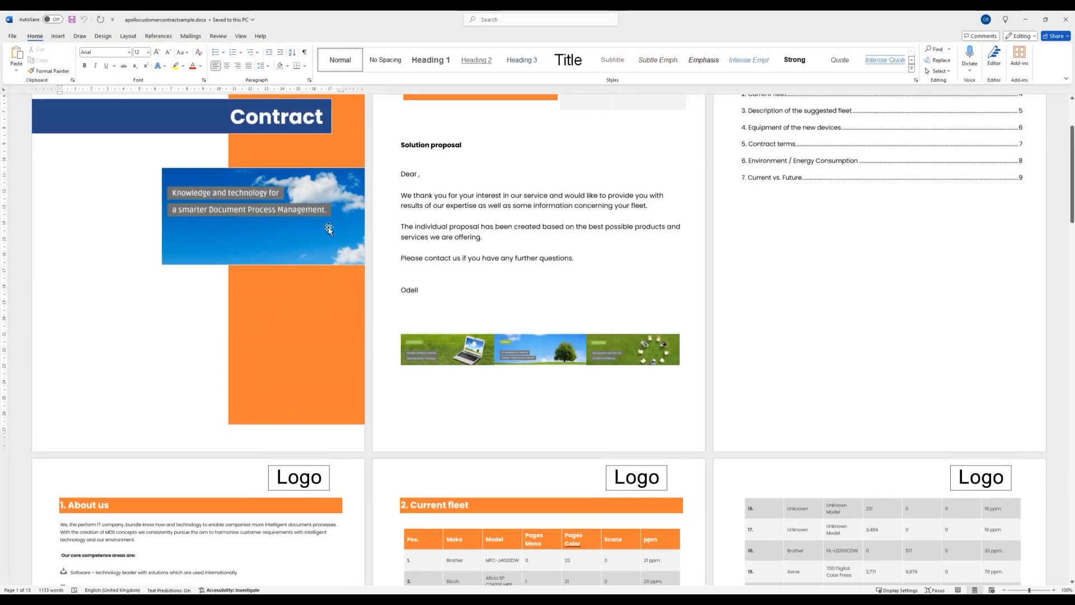
pyautogui.scroll(9, 344, 232)
pyautogui.scroll(-7, 319, 241)
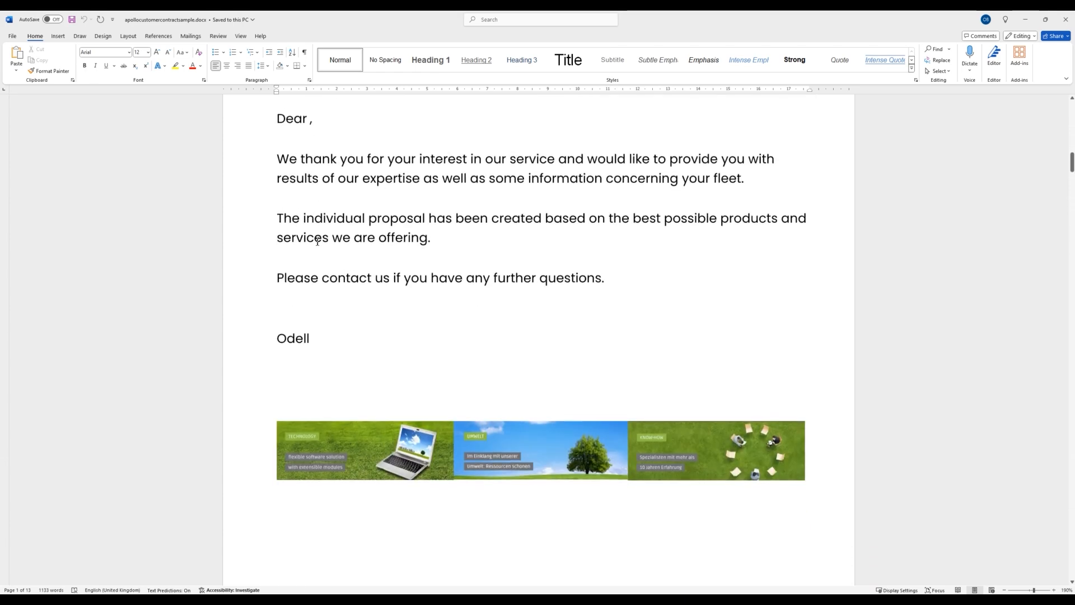
pyautogui.scroll(-7, 320, 237)
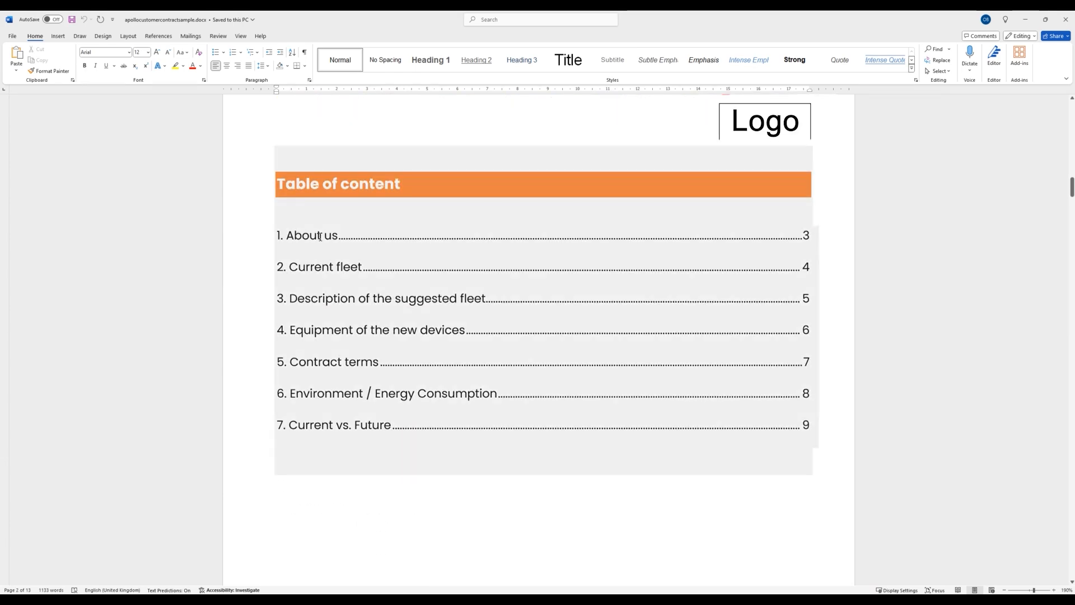
pyautogui.scroll(-10, 302, 254)
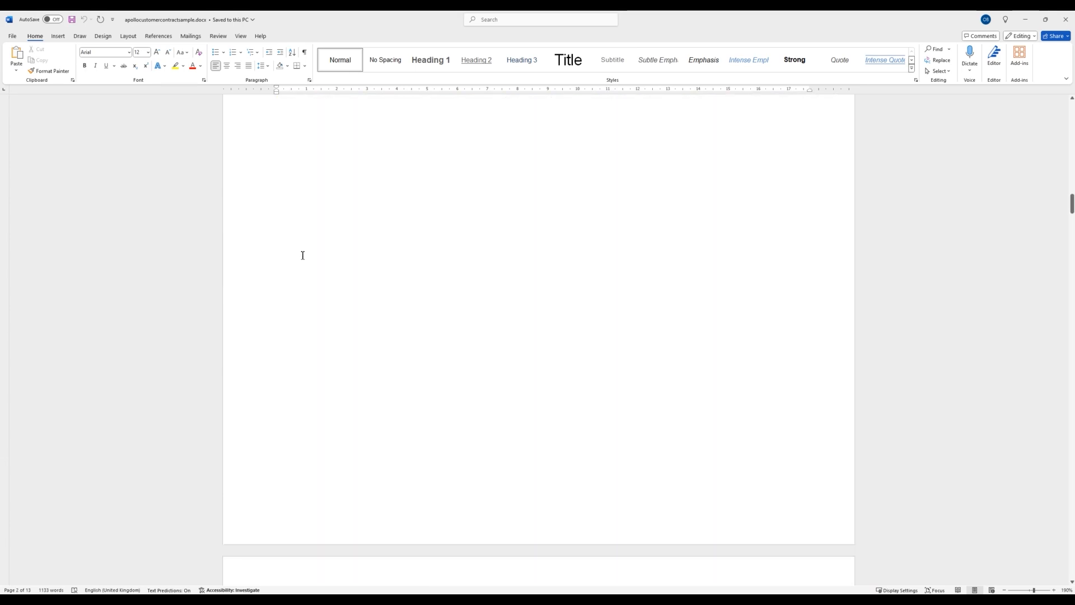
pyautogui.scroll(-15, 302, 256)
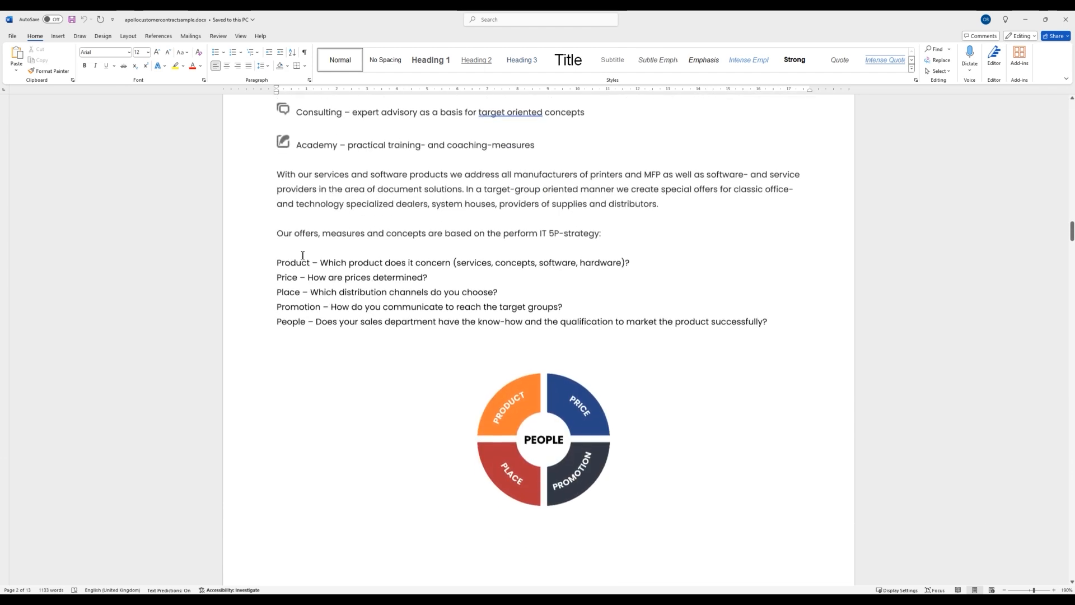
# Examine the Current fleet table for each device's make, model, mono and color pages, scans and speed.
pyautogui.scroll(-3, 302, 257)
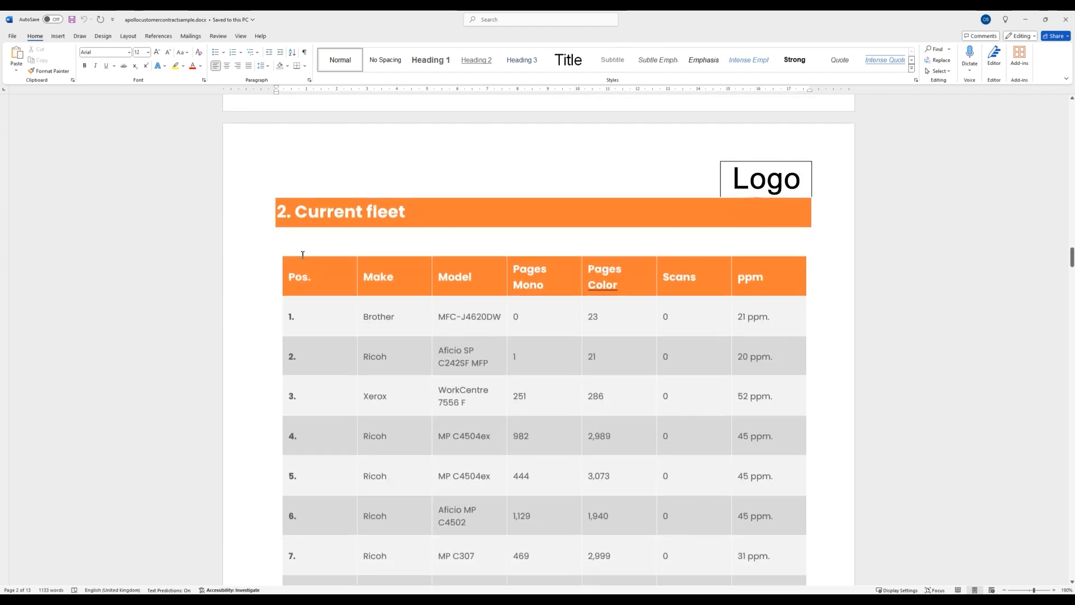
pyautogui.scroll(-10, 302, 255)
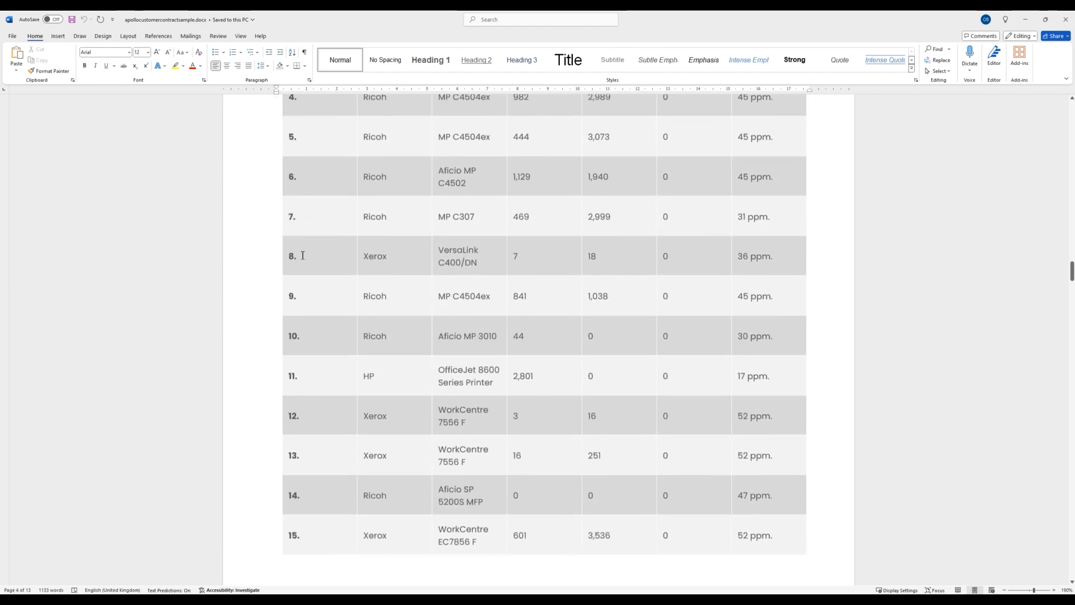
pyautogui.scroll(-8, 302, 256)
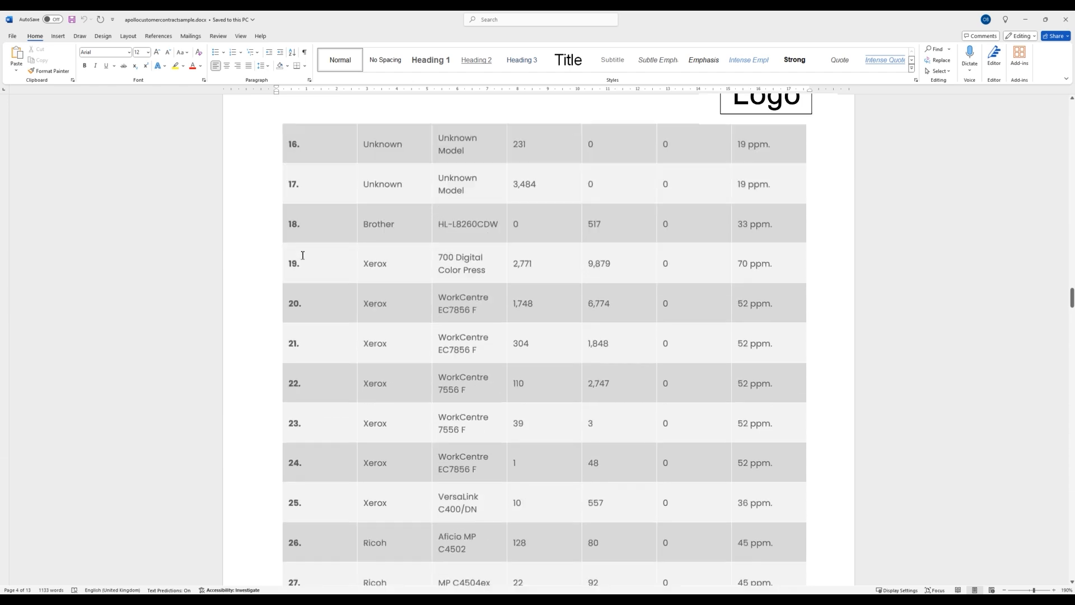
pyautogui.scroll(-12, 302, 256)
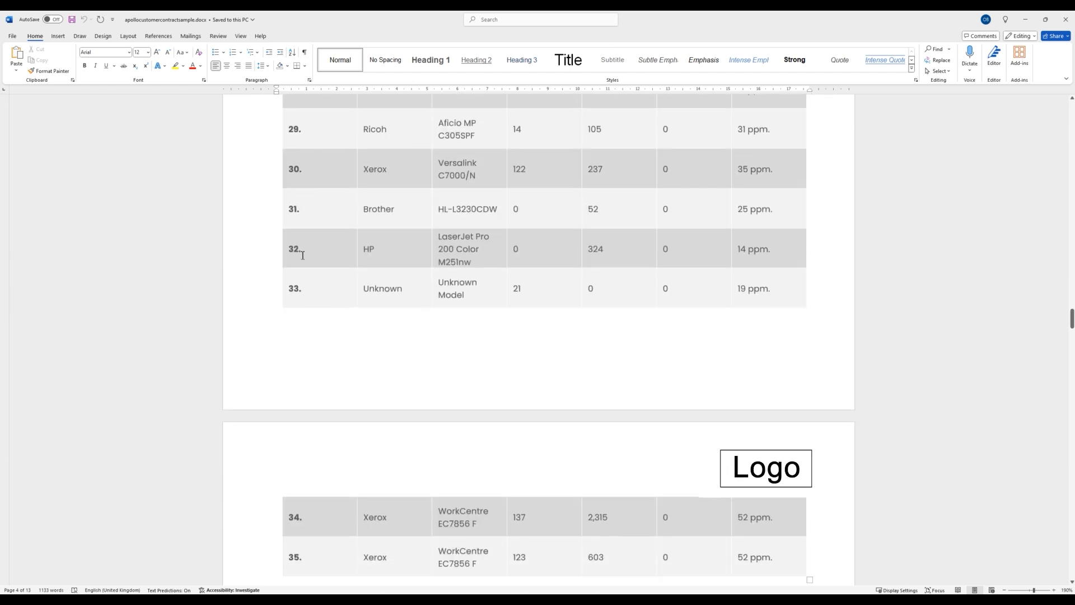
# Look through the suggested fleet section and check the charge, duration, page volume and fee placeholders under Contract terms.
pyautogui.scroll(-12, 301, 258)
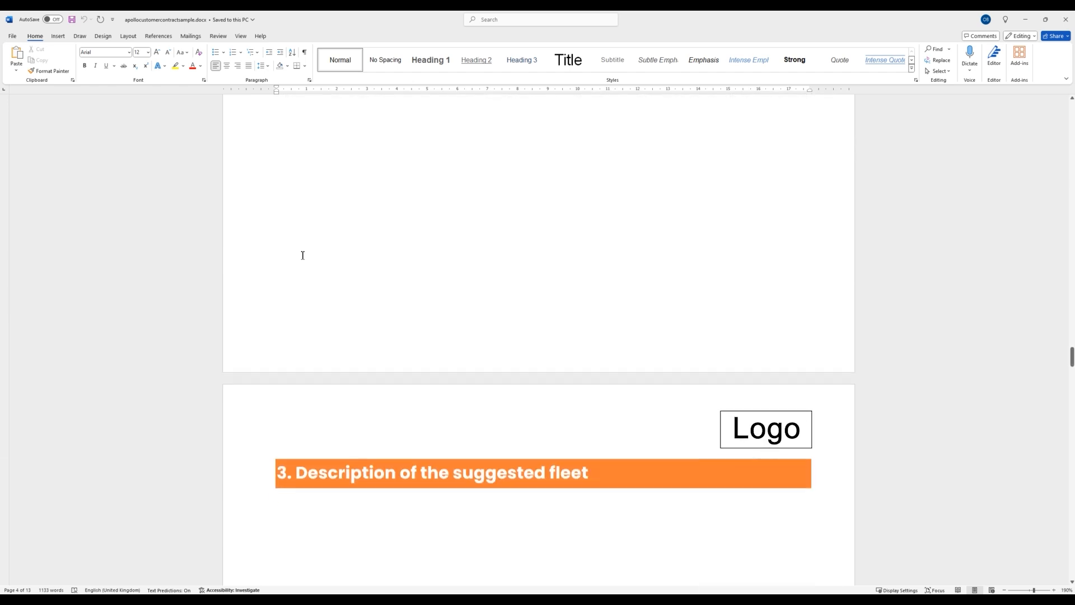
pyautogui.scroll(-12, 303, 255)
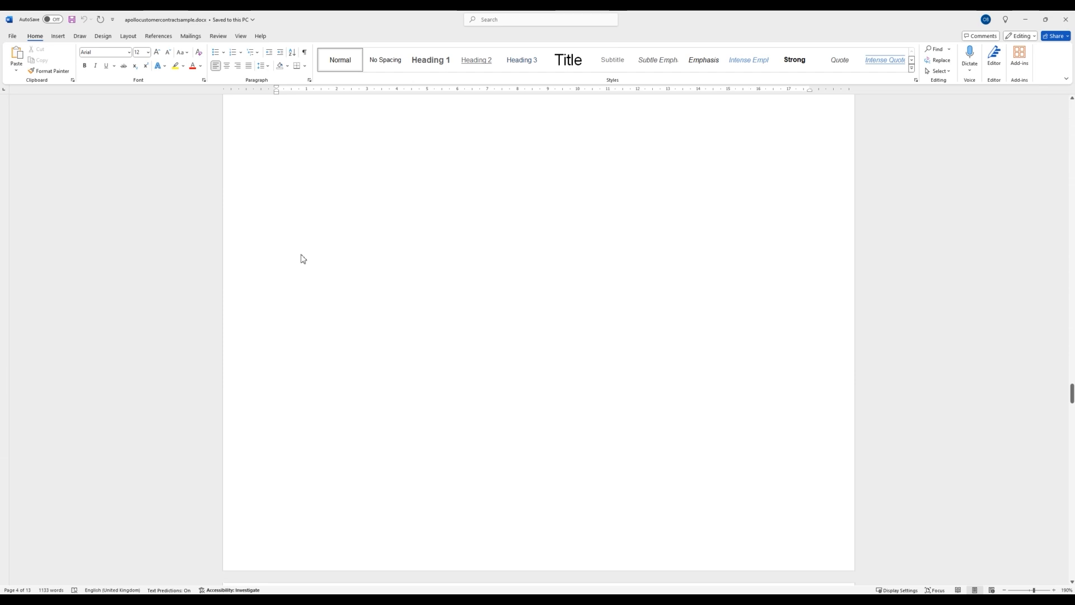
pyautogui.scroll(-10, 302, 256)
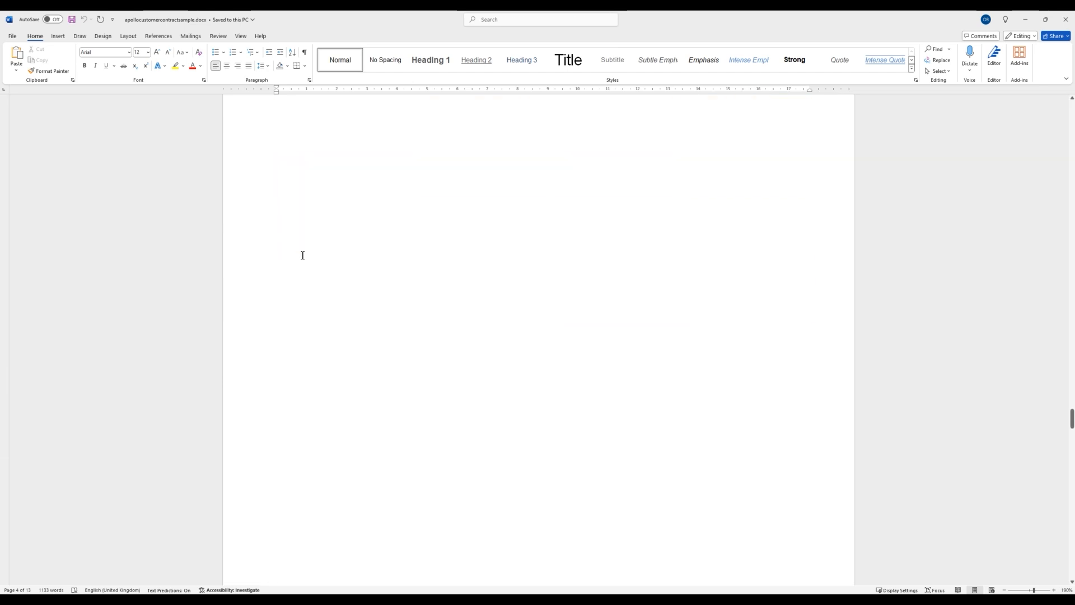
pyautogui.scroll(-5, 303, 255)
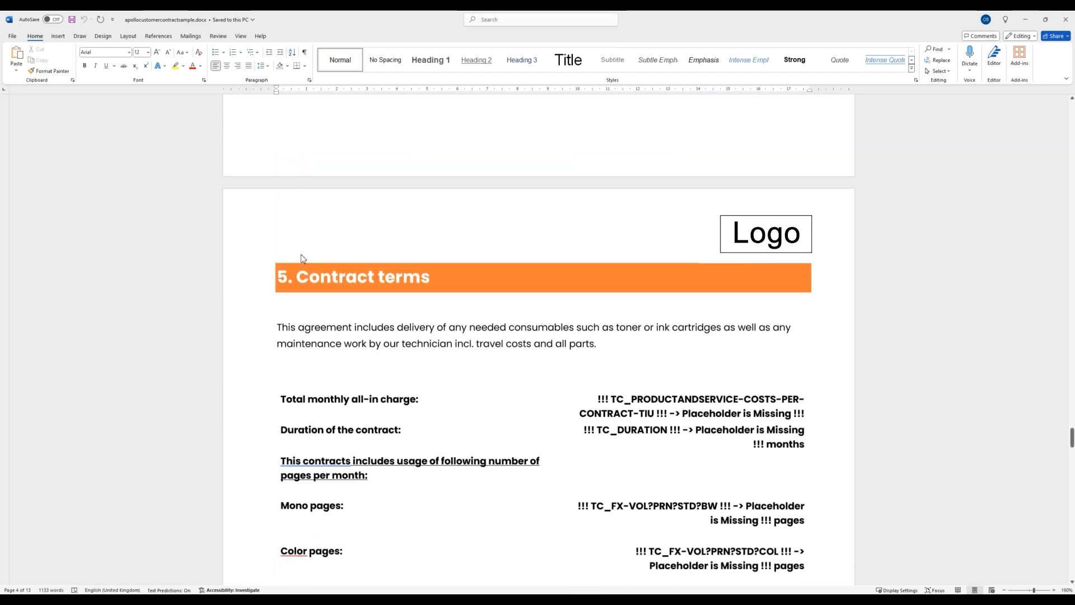
pyautogui.scroll(-10, 303, 258)
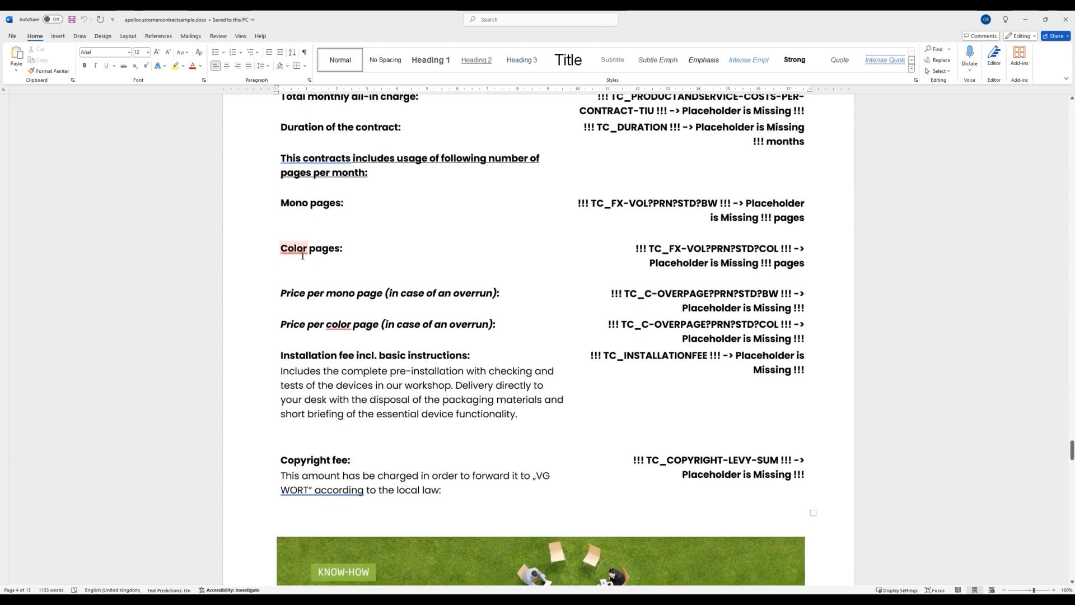
# Examine the Environment / Energy Consumption table and savings boxes, and return to the Contract terms placeholders.
pyautogui.scroll(-10, 302, 256)
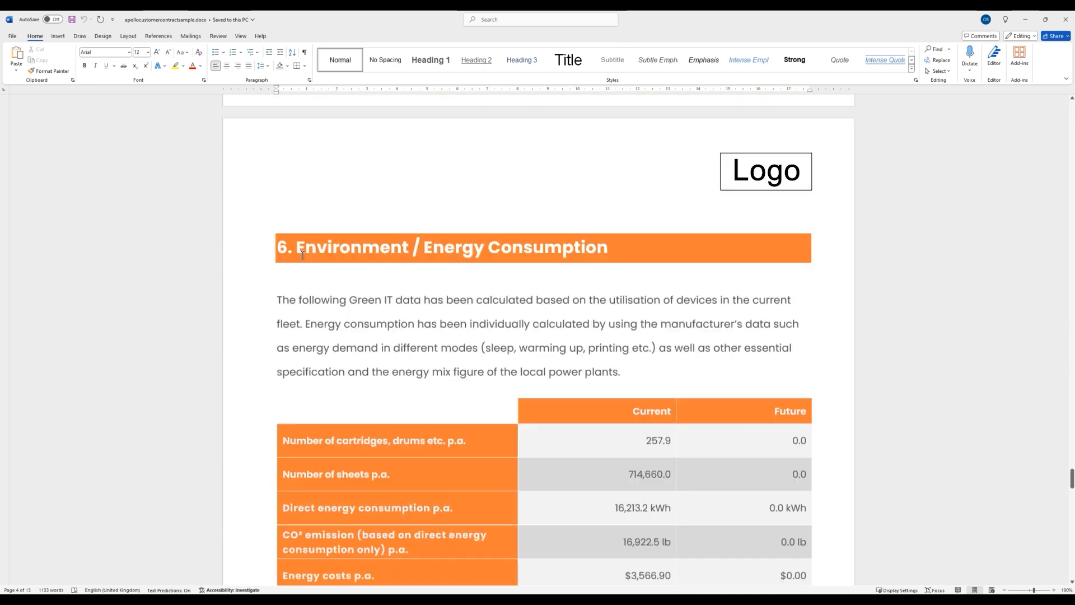
pyautogui.scroll(-5, 302, 255)
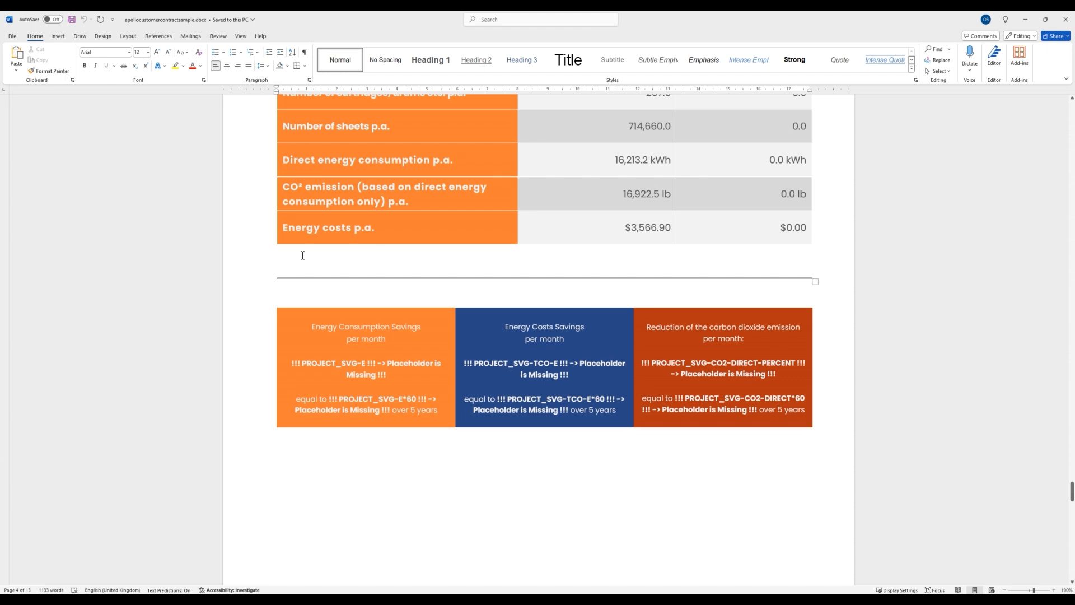
pyautogui.scroll(-5, 303, 255)
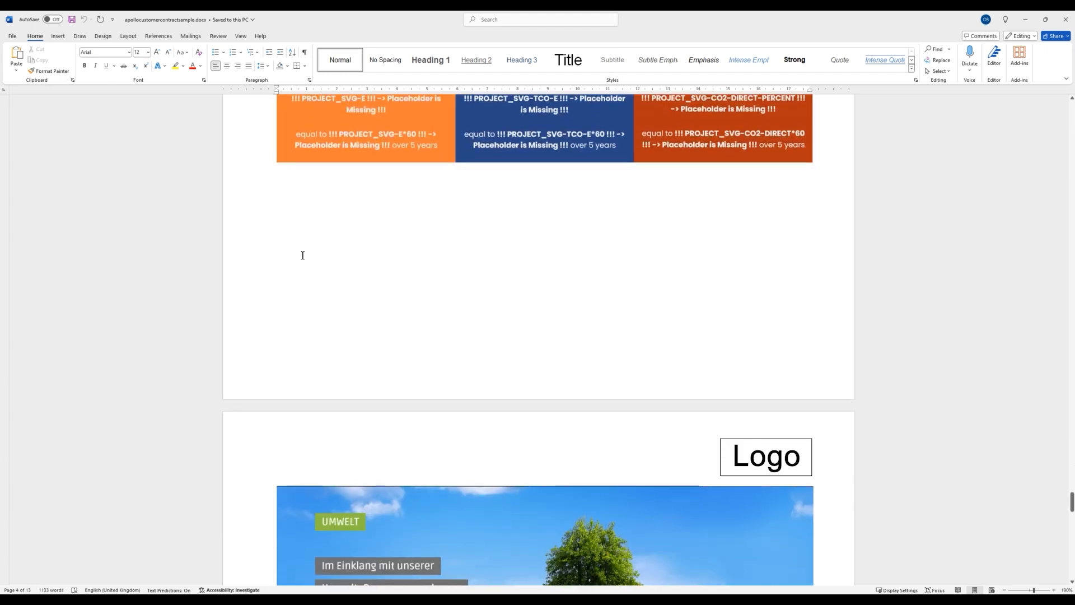
pyautogui.scroll(10, 302, 256)
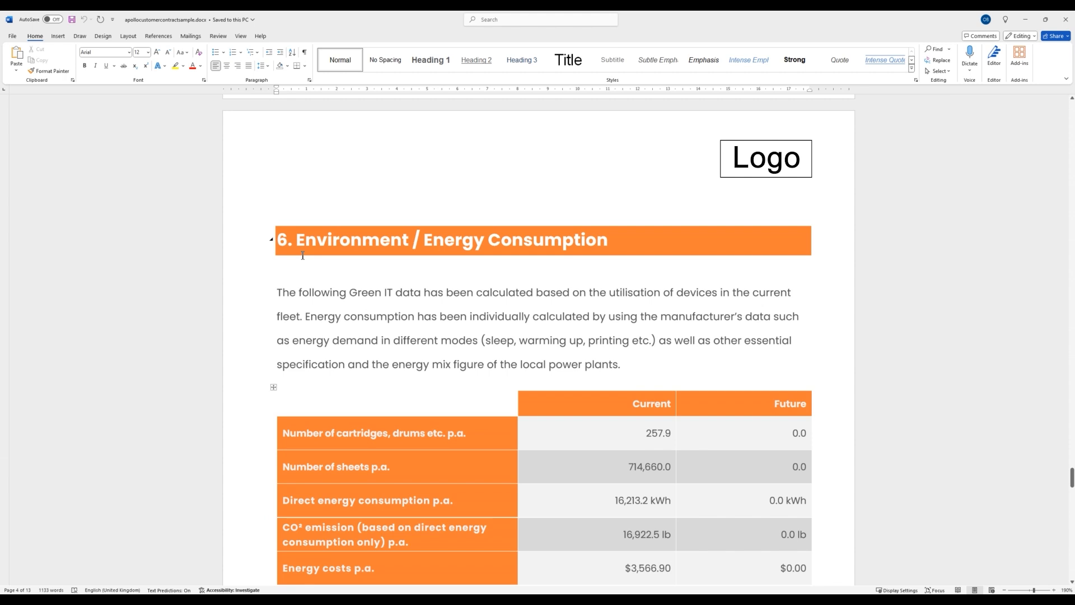
pyautogui.scroll(-3, 302, 255)
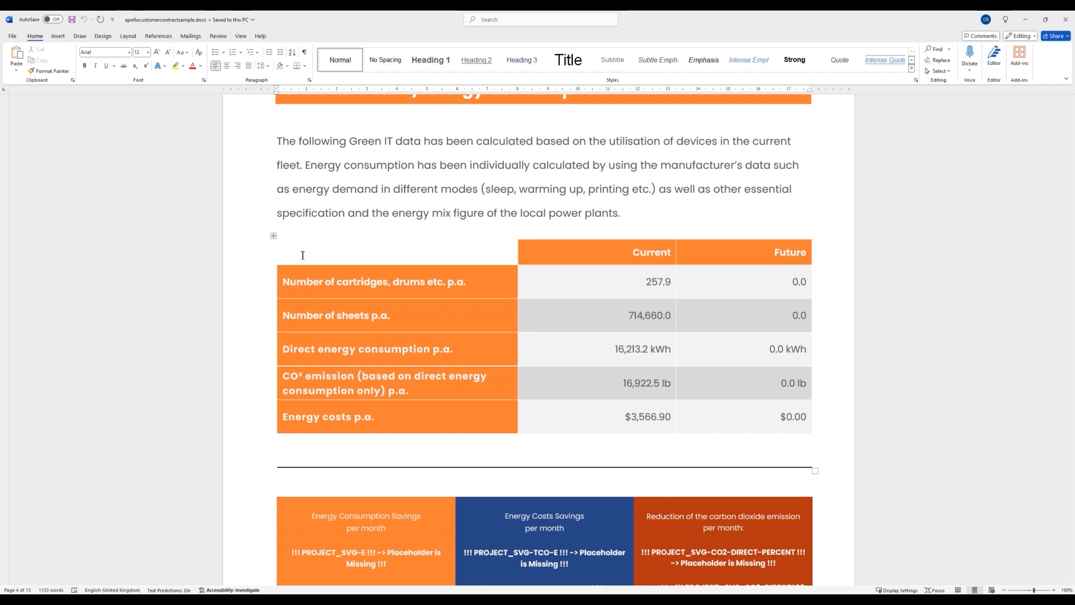
pyautogui.scroll(10, 302, 256)
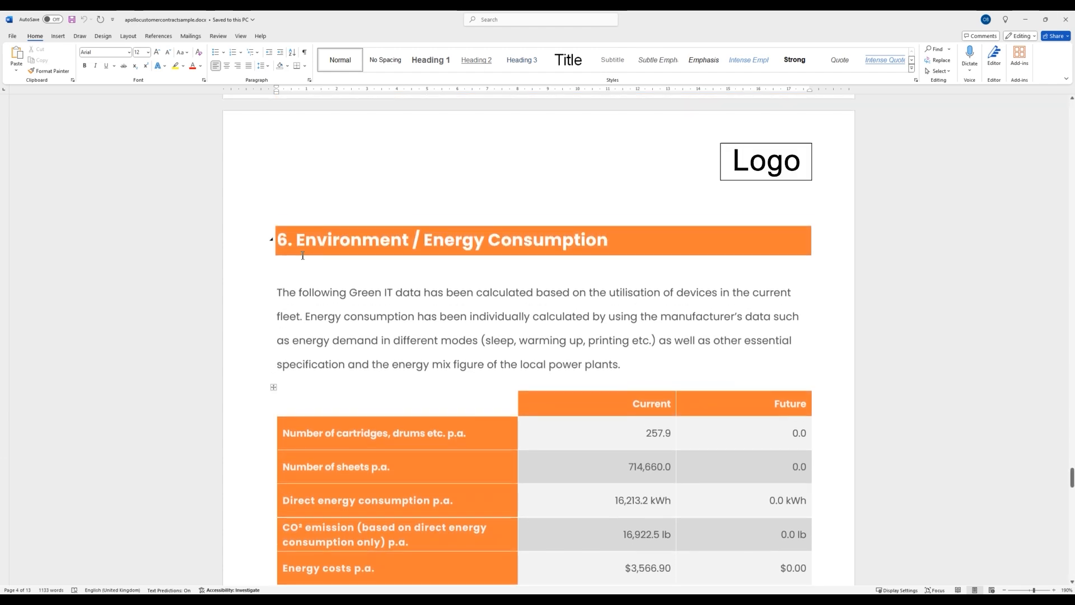
pyautogui.scroll(6, 302, 256)
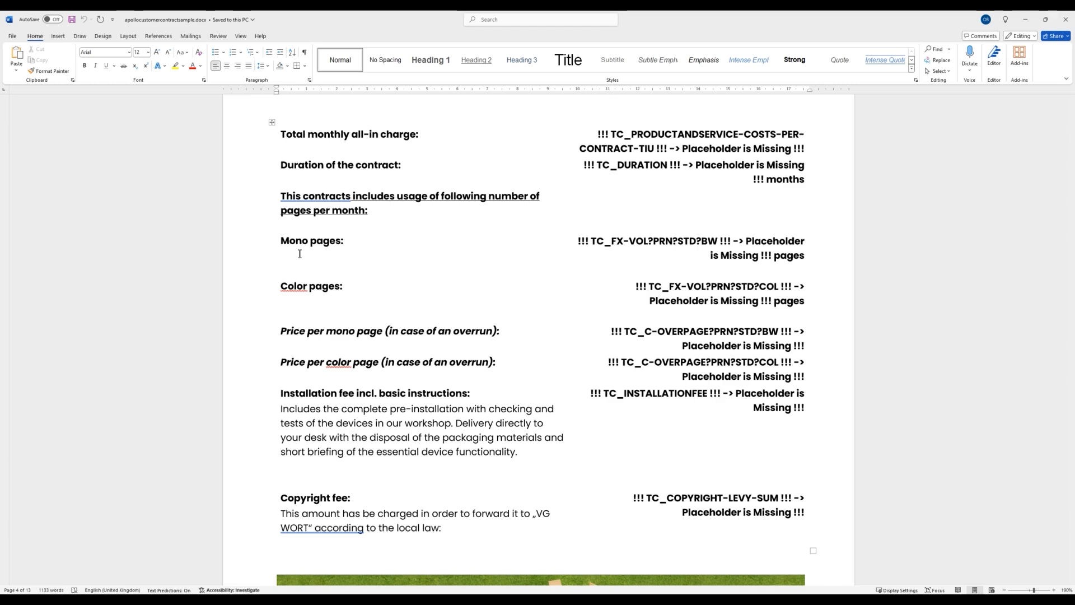
# Restore the Word report to a smaller window and switch back to the Report Generator in the browser.
pyautogui.doubleClick(689, 19)
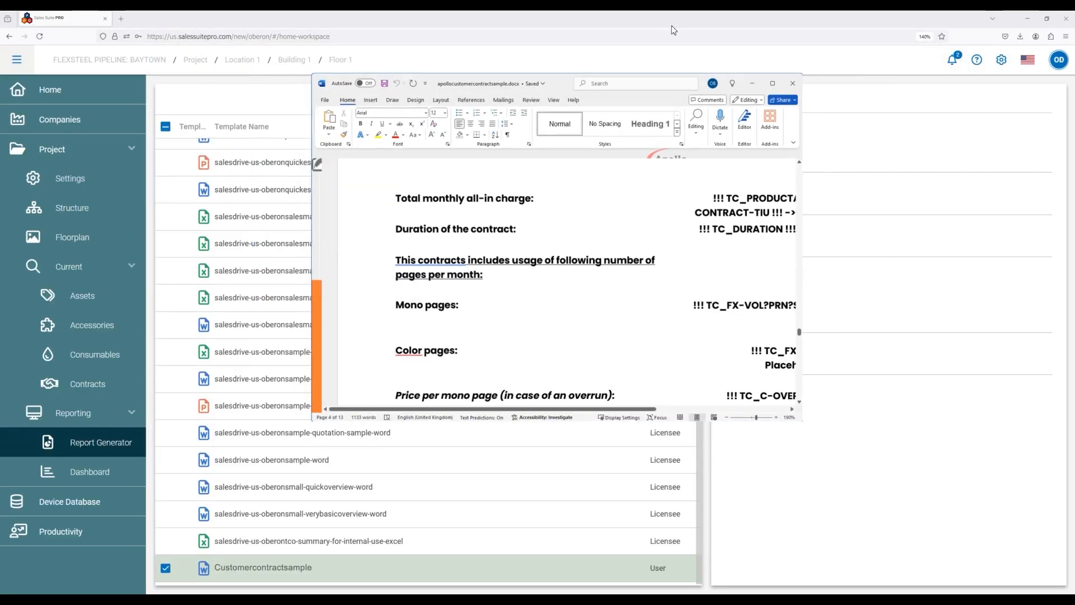
pyautogui.click(234, 23)
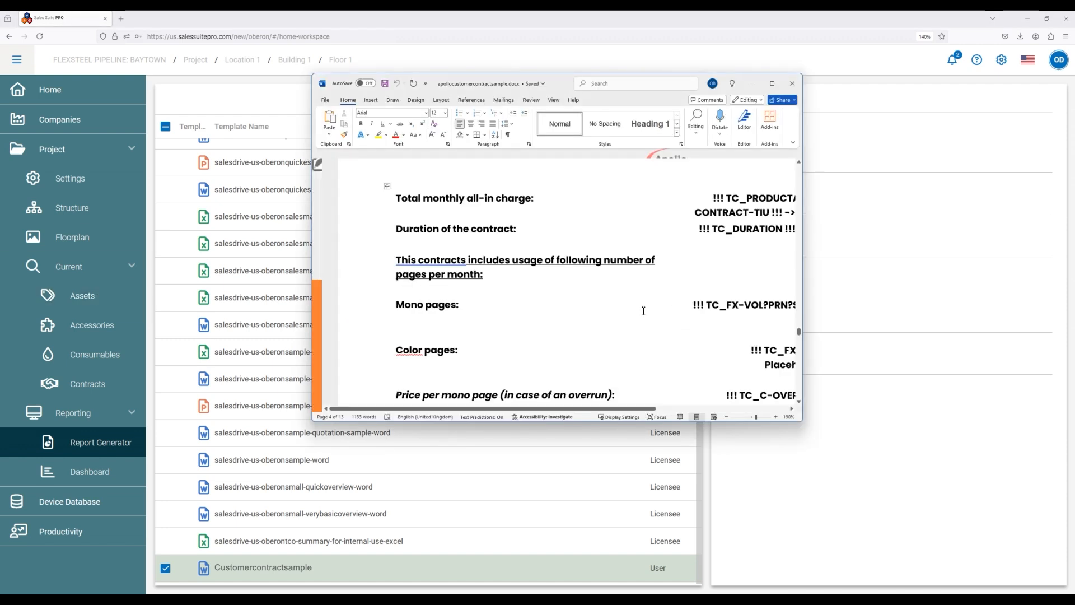
pyautogui.click(467, 26)
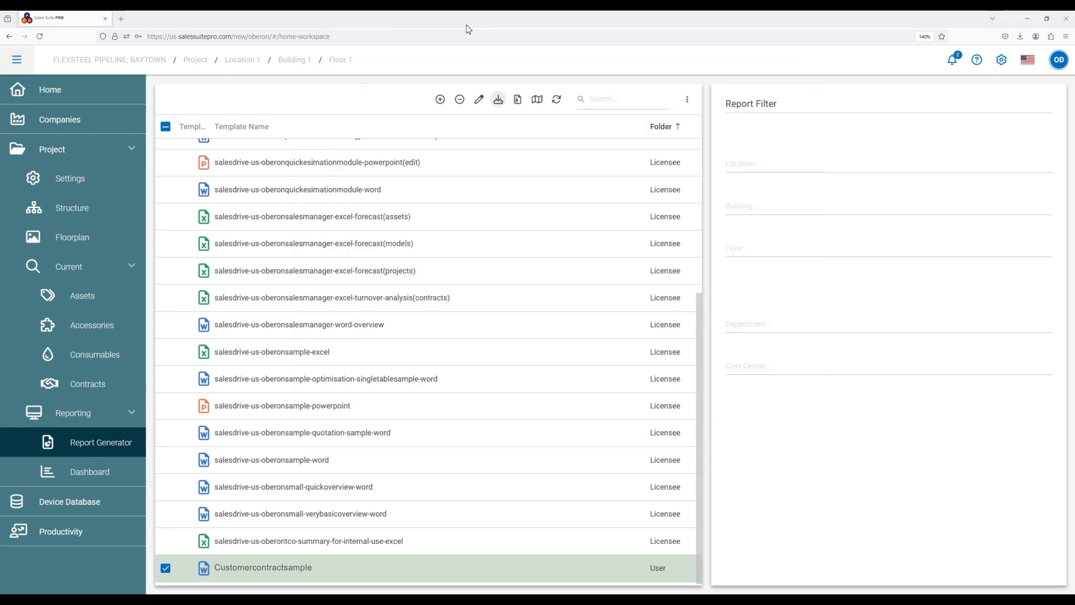
# Review the project settings for preset values, TCO calculation, measurement units, scope and paper usage.
pyautogui.click(94, 179)
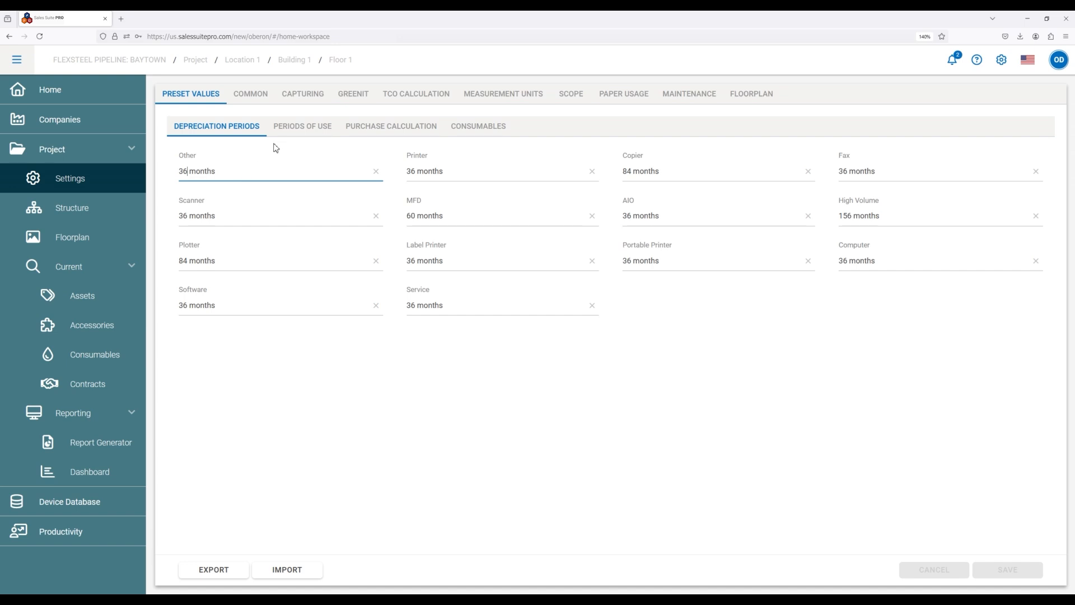
pyautogui.click(421, 98)
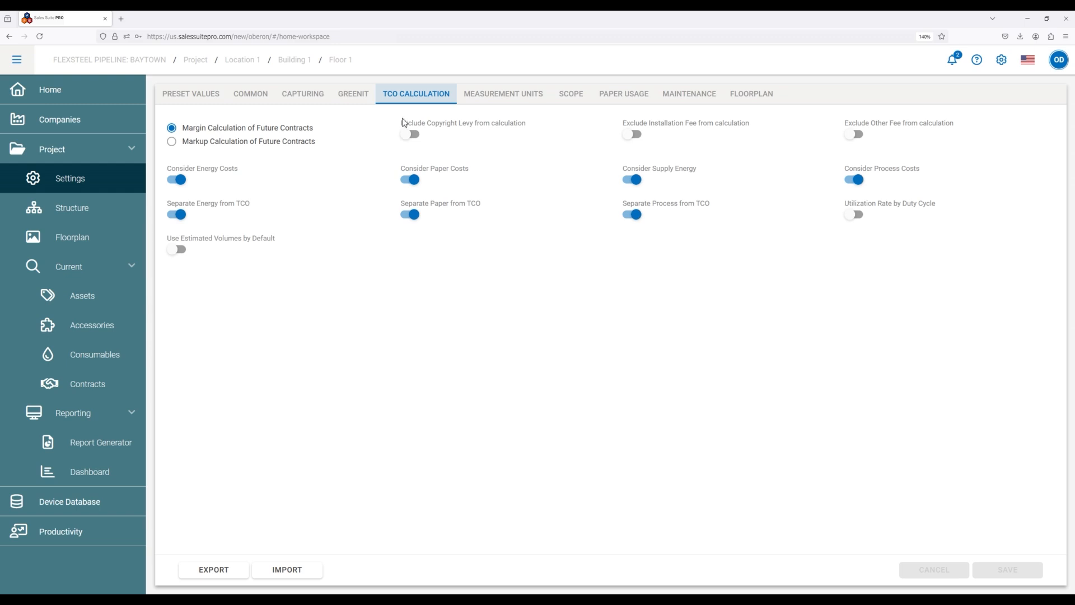
pyautogui.click(493, 101)
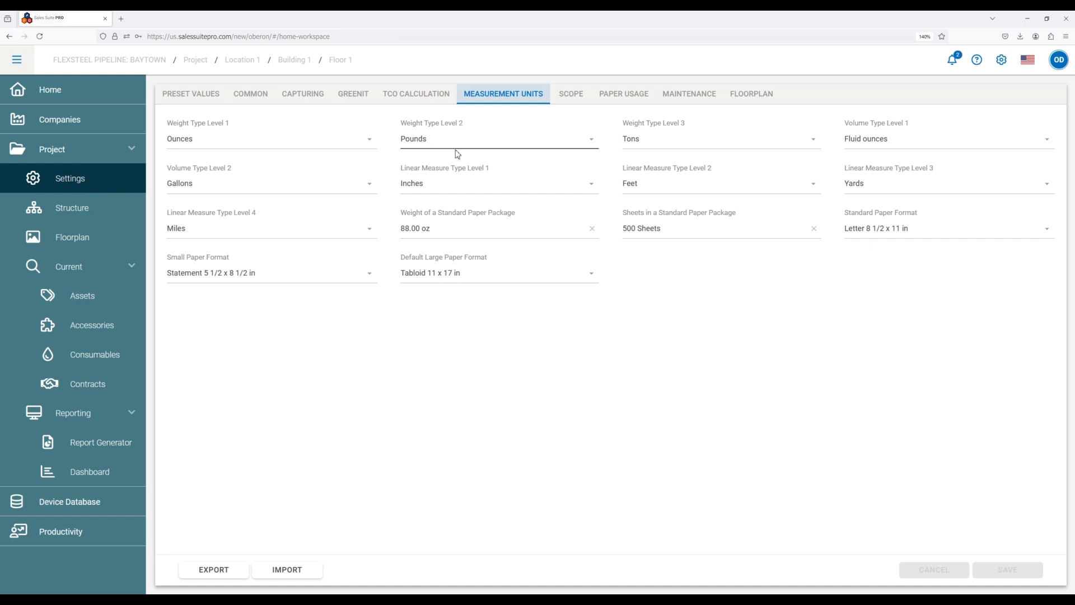
pyautogui.click(572, 102)
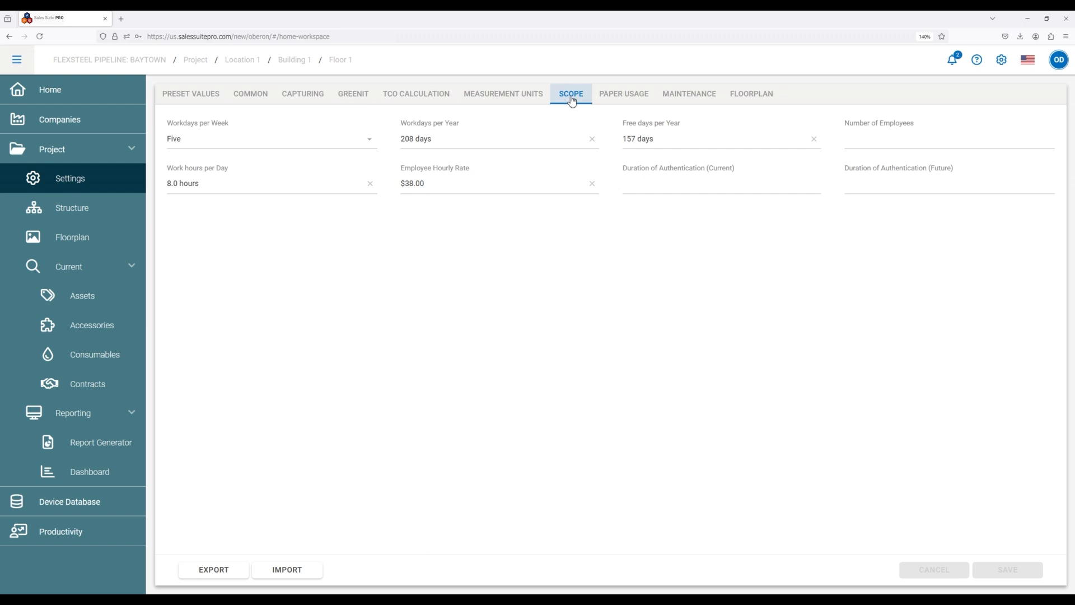
pyautogui.click(611, 99)
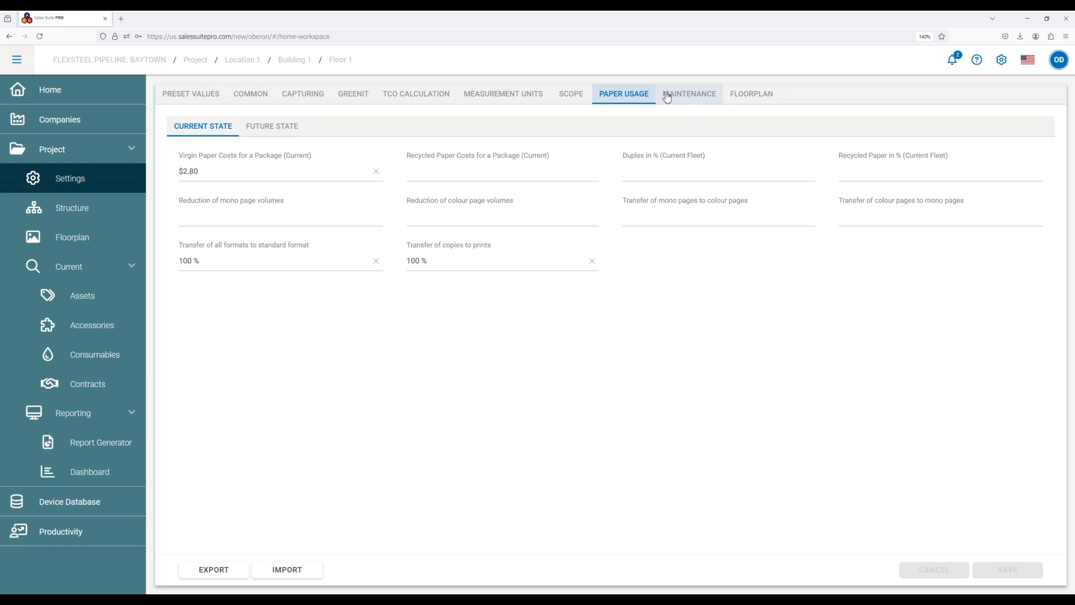
# Compare the project's preset depreciation periods with those in the Application Settings, and close the dialog without saving.
pyautogui.click(180, 103)
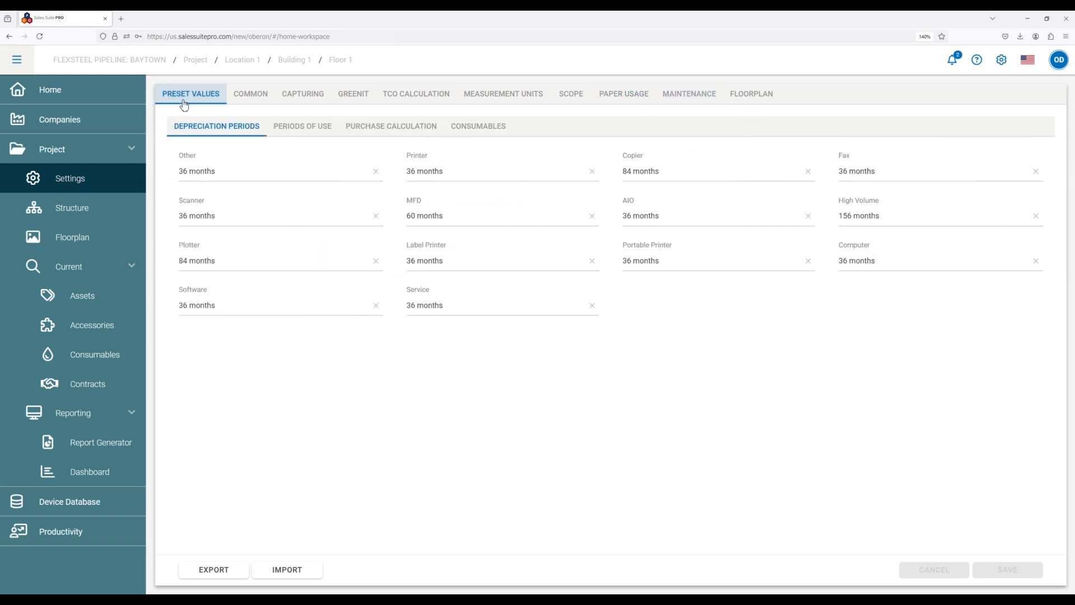
pyautogui.click(1005, 64)
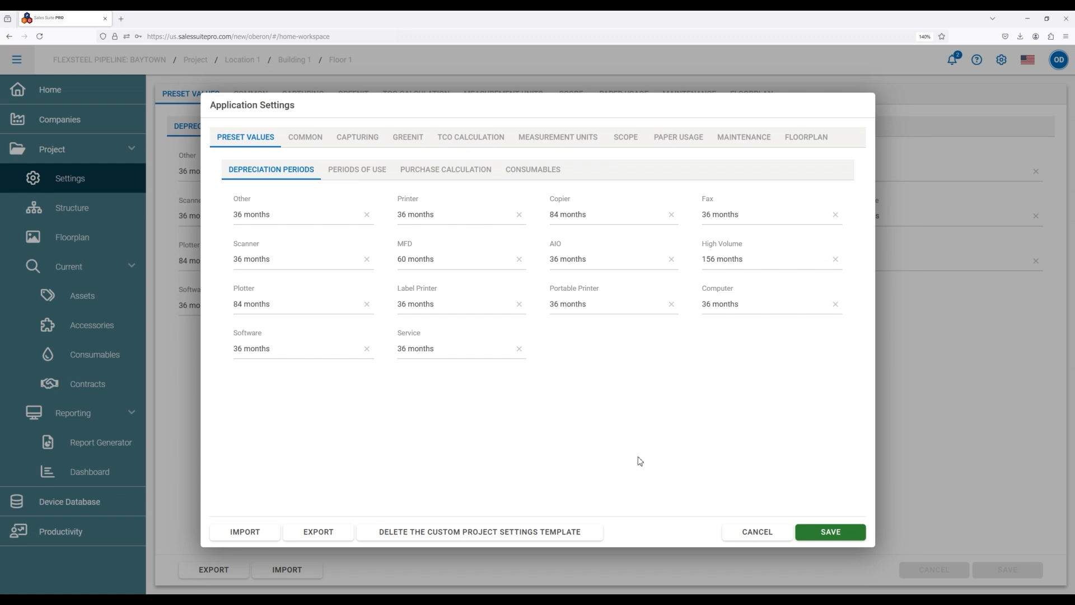
pyautogui.click(762, 531)
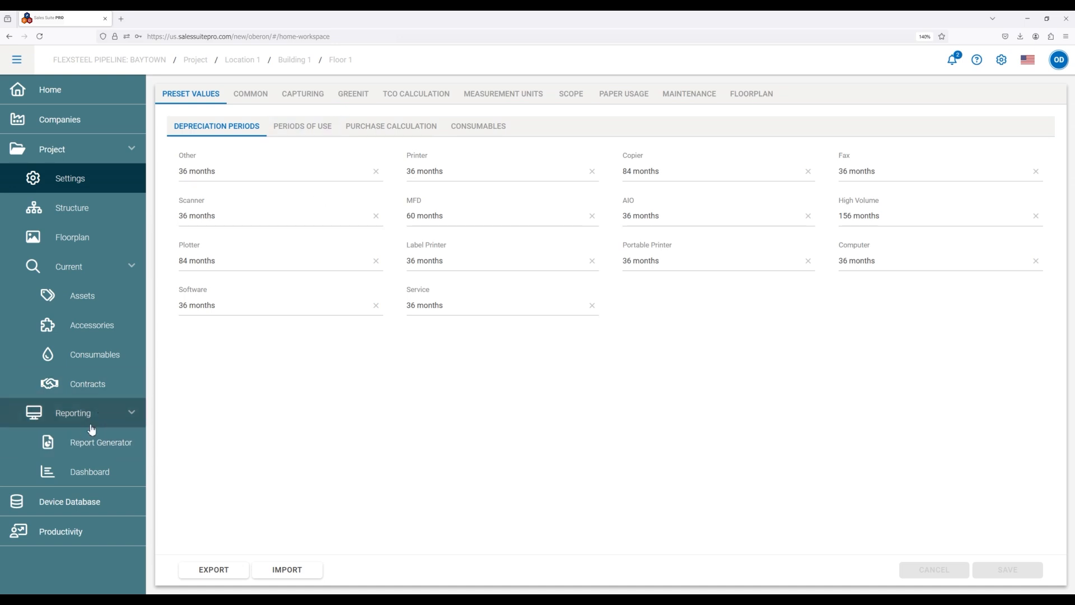
# Switch to EQUIPMENT AGREEMENT.docx in Word and examine its project name and address placeholders.
pyautogui.click(93, 474)
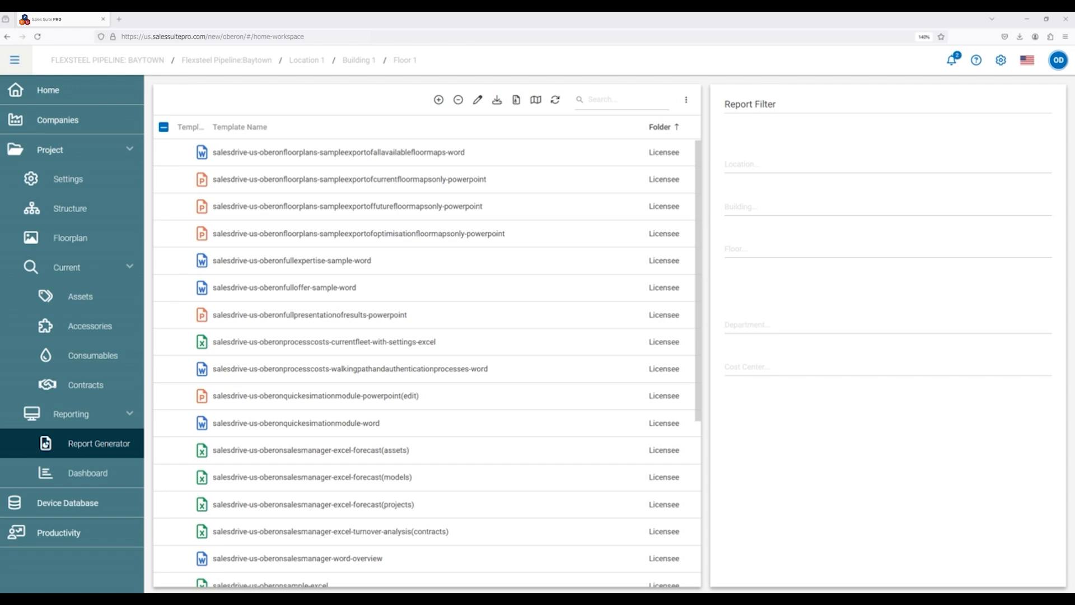
pyautogui.hotkey('alt', 'Tab')
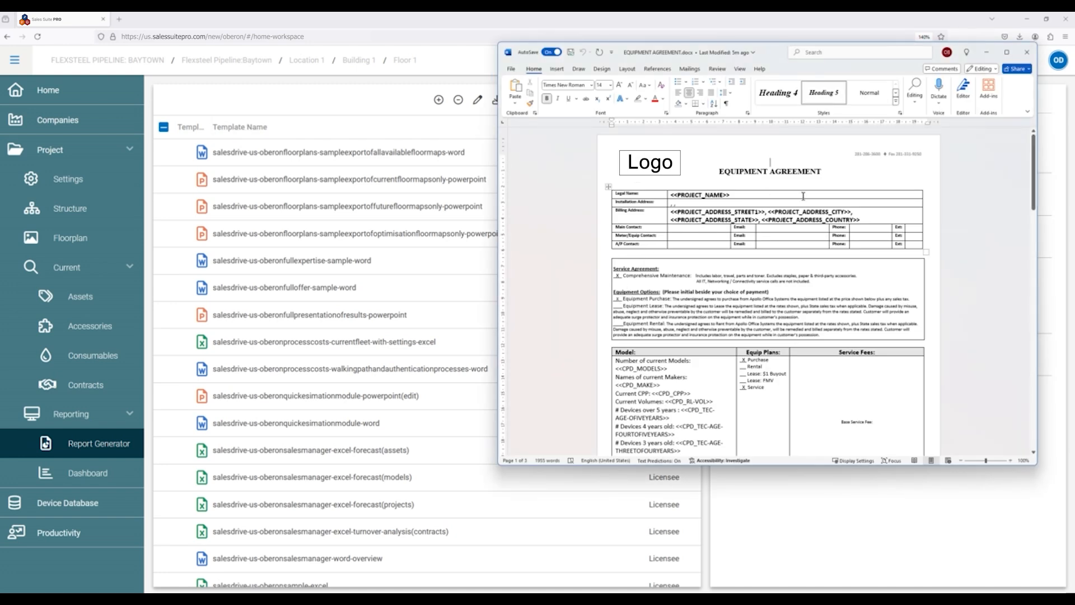
pyautogui.scroll(4, 829, 212)
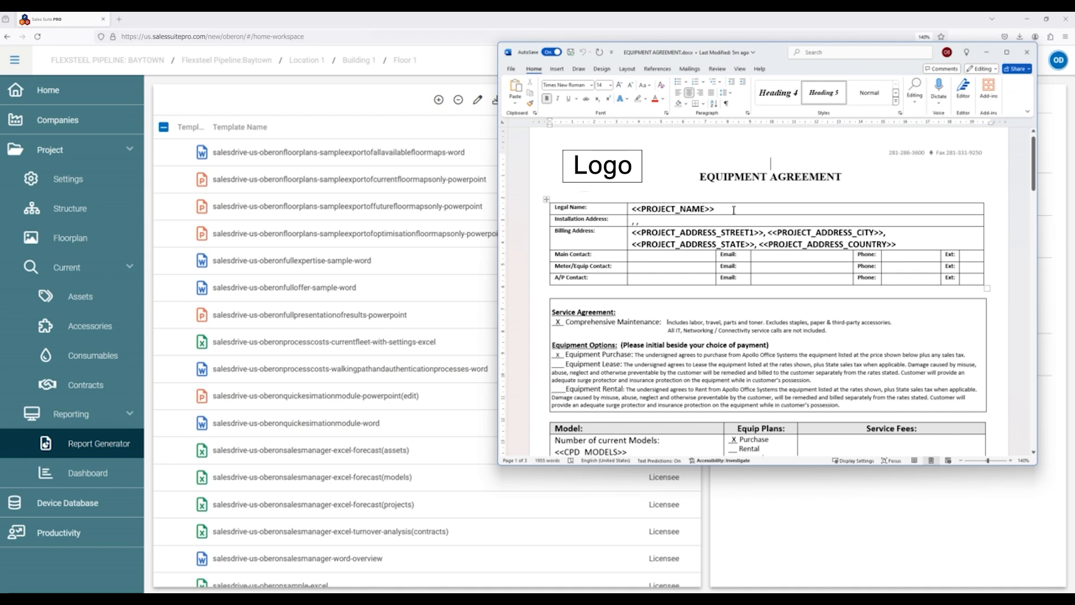
# Examine the project address, model, maker, CPP, volume, device-age and purchase TCO placeholders in the equipment agreement template.
pyautogui.scroll(-3, 653, 270)
pyautogui.scroll(2, 653, 269)
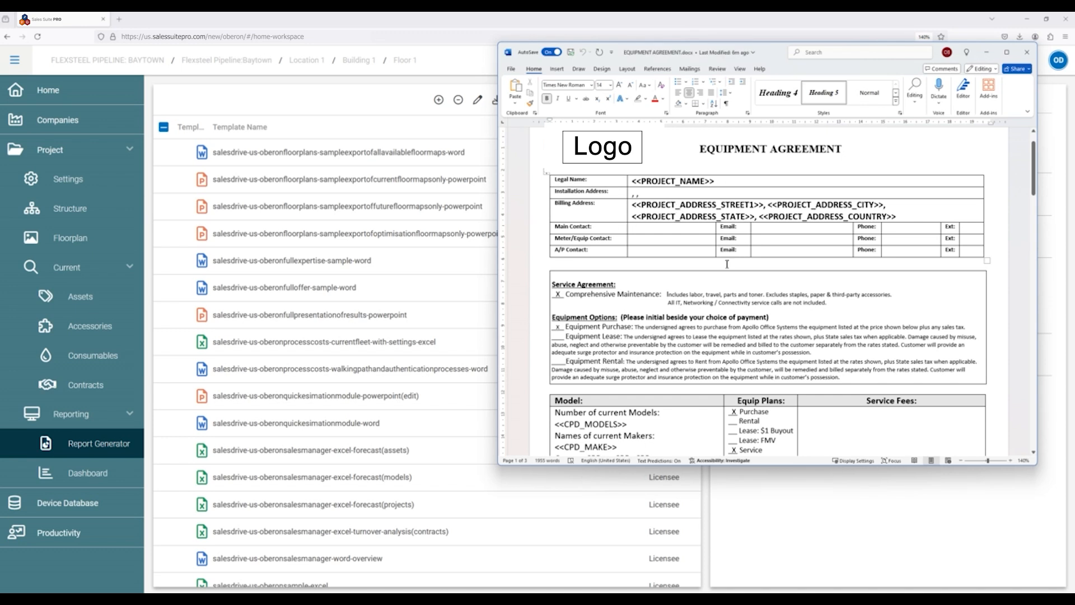
pyautogui.scroll(-2, 611, 286)
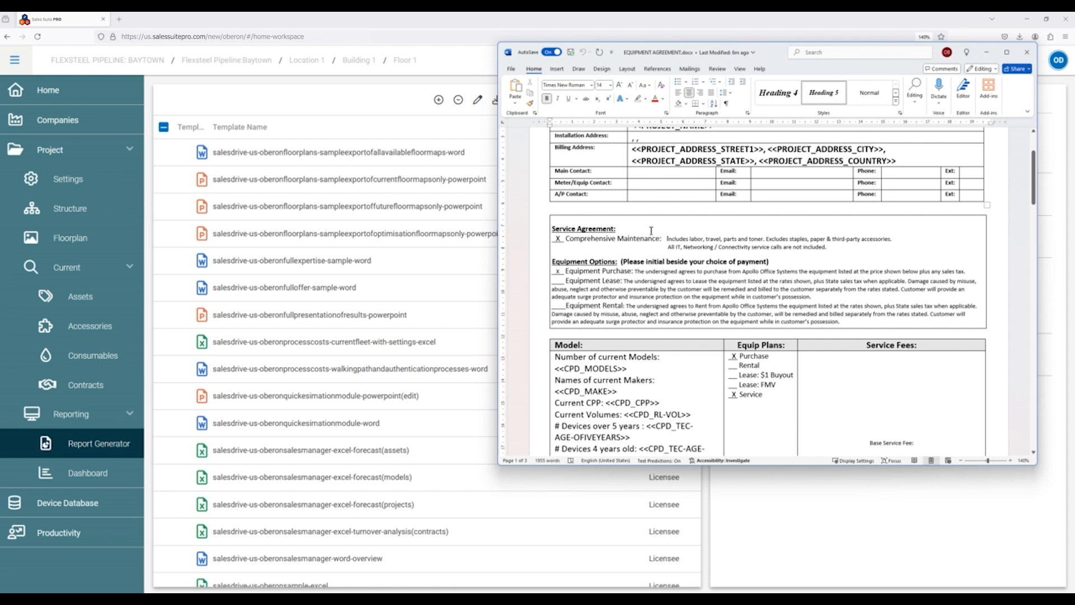
pyautogui.scroll(-2, 651, 230)
pyautogui.scroll(-4, 650, 218)
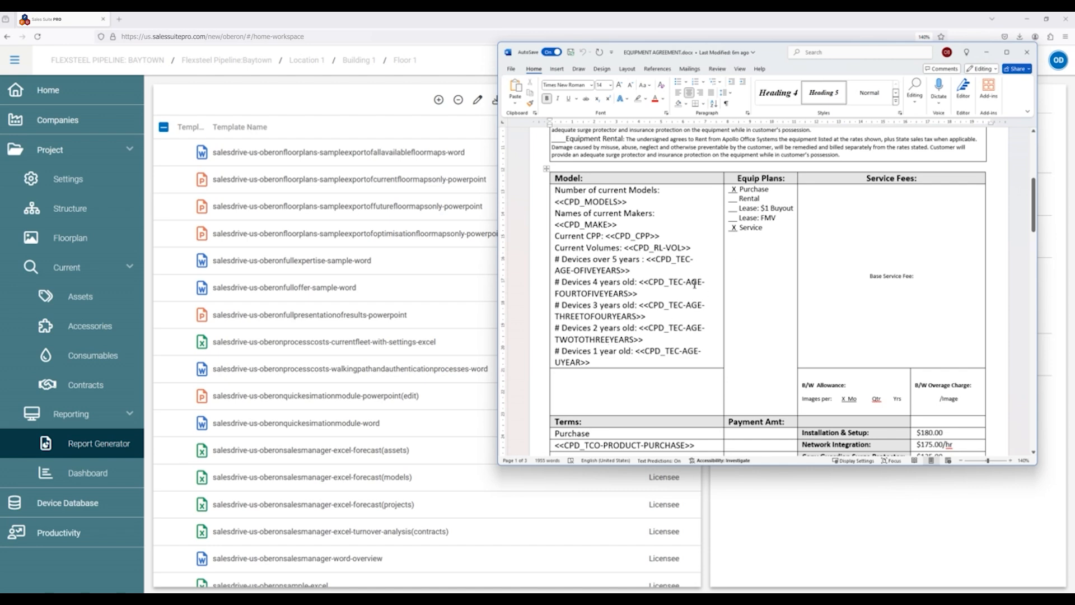
pyautogui.scroll(5, 695, 284)
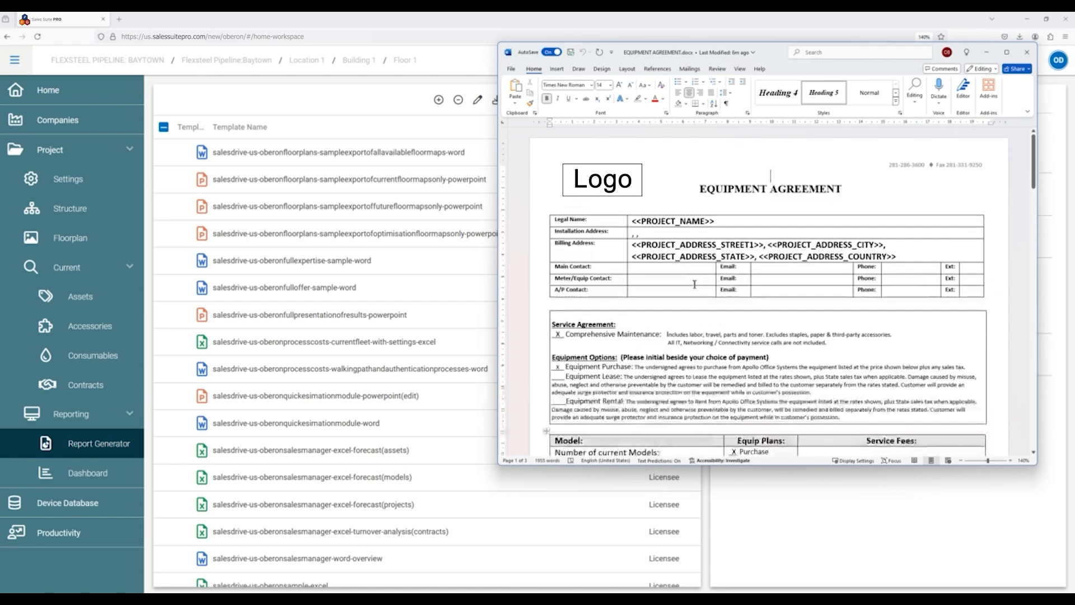
pyautogui.scroll(-8, 695, 284)
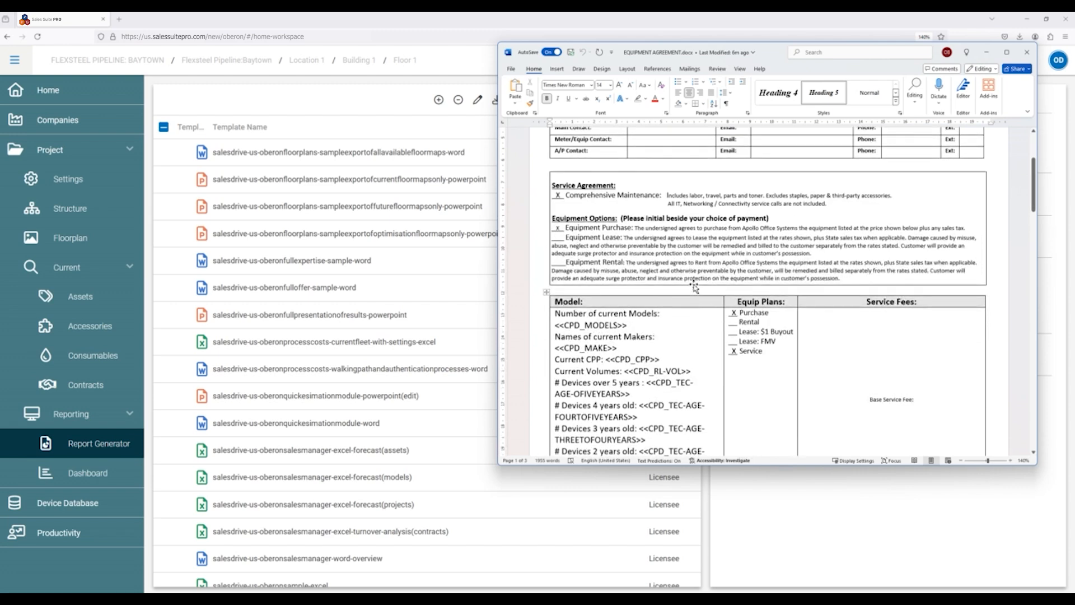
pyautogui.scroll(-3, 695, 284)
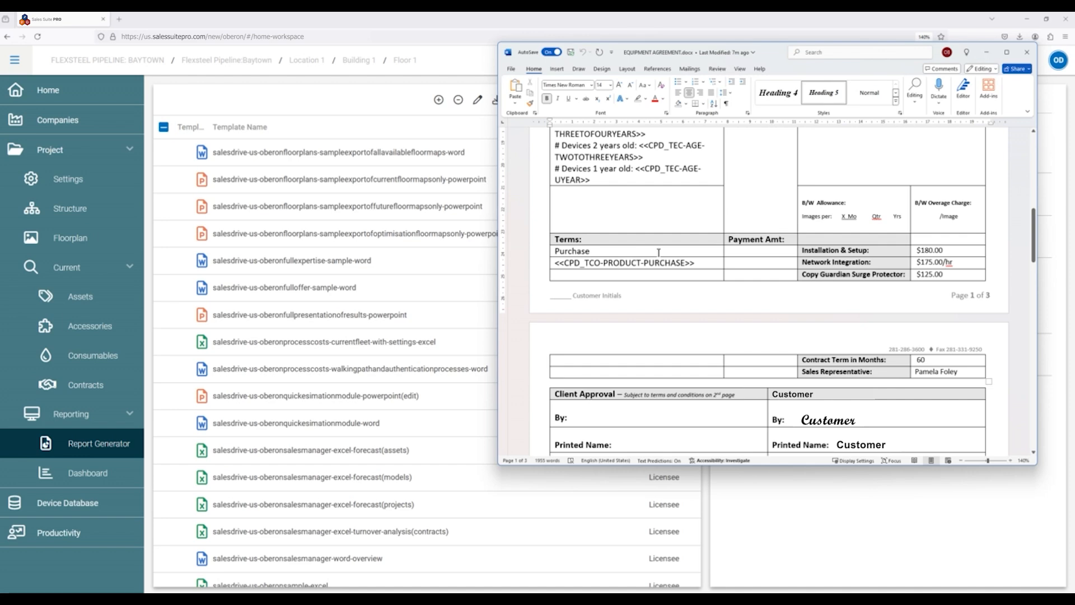
pyautogui.scroll(3, 662, 265)
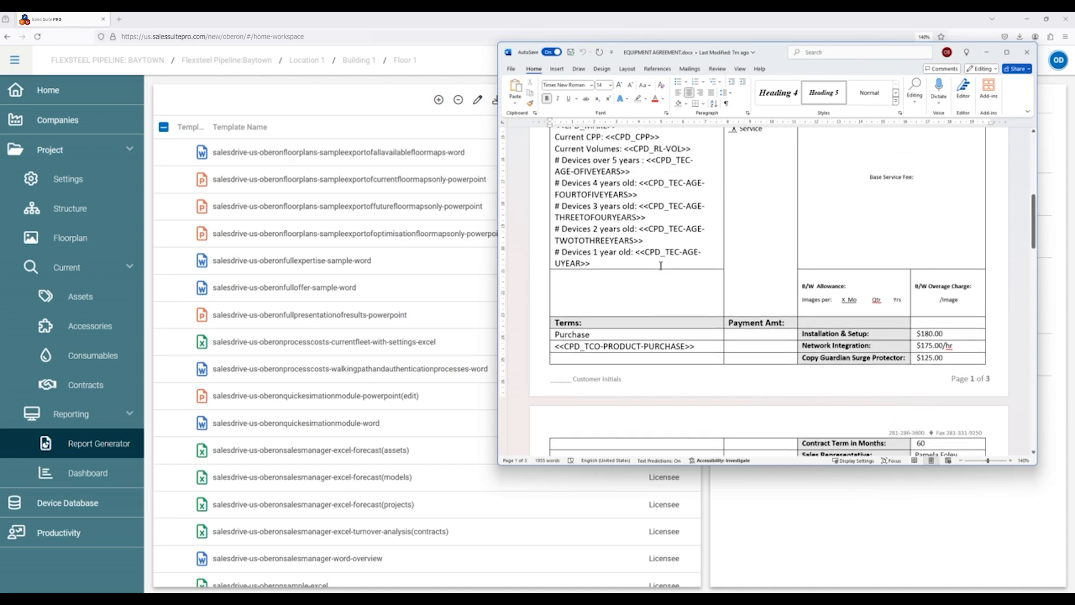
pyautogui.scroll(10, 660, 266)
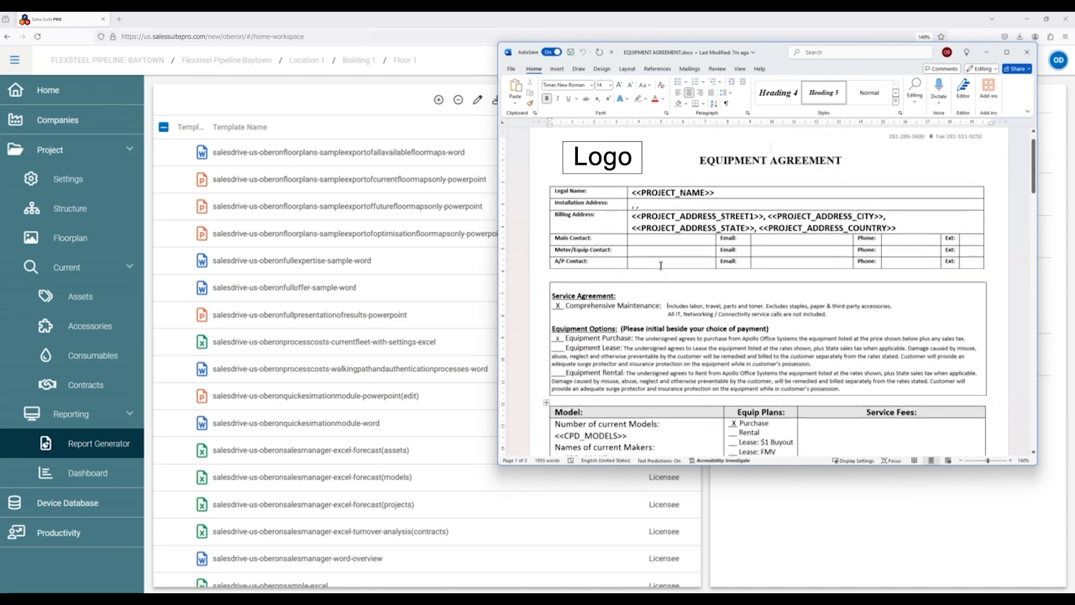
# Look through the agreement's client approval, maintenance terms and arbitration clause, and close the document to return to the report template list.
pyautogui.scroll(-20, 660, 266)
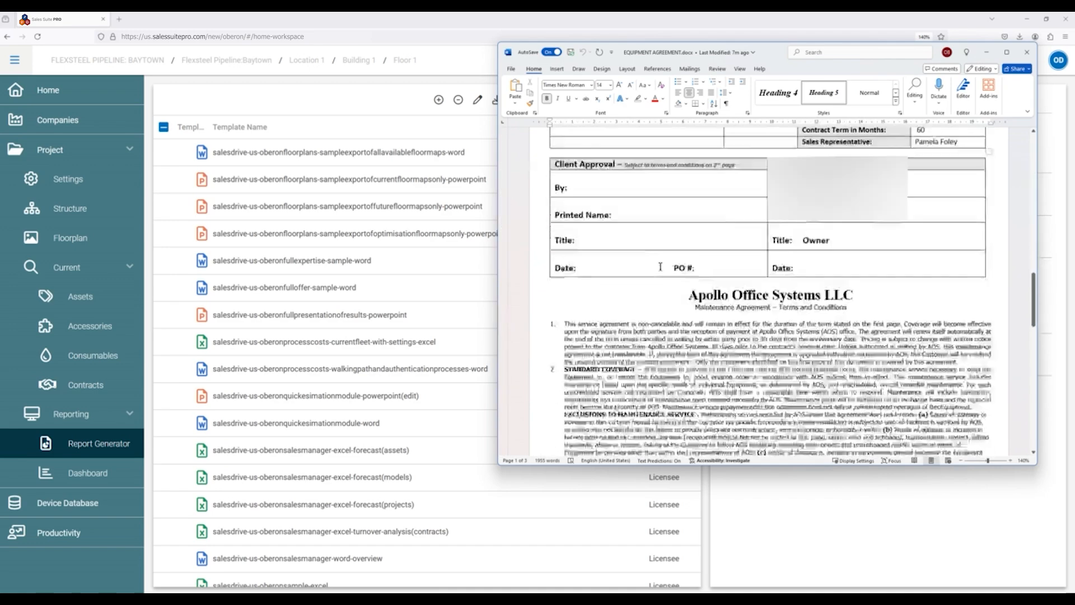
pyautogui.scroll(-3, 660, 266)
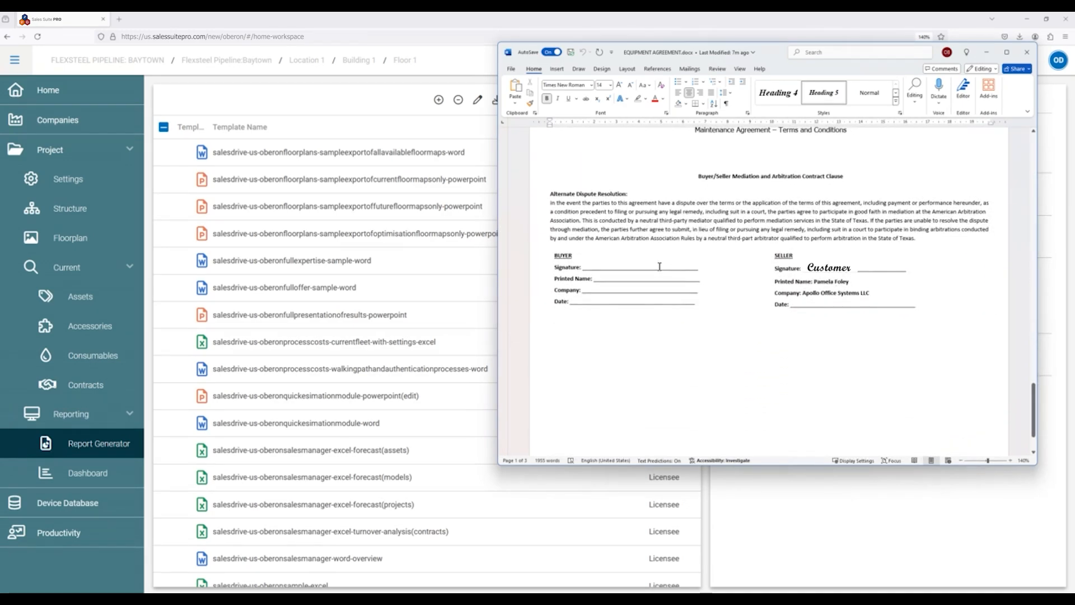
pyautogui.scroll(12, 664, 310)
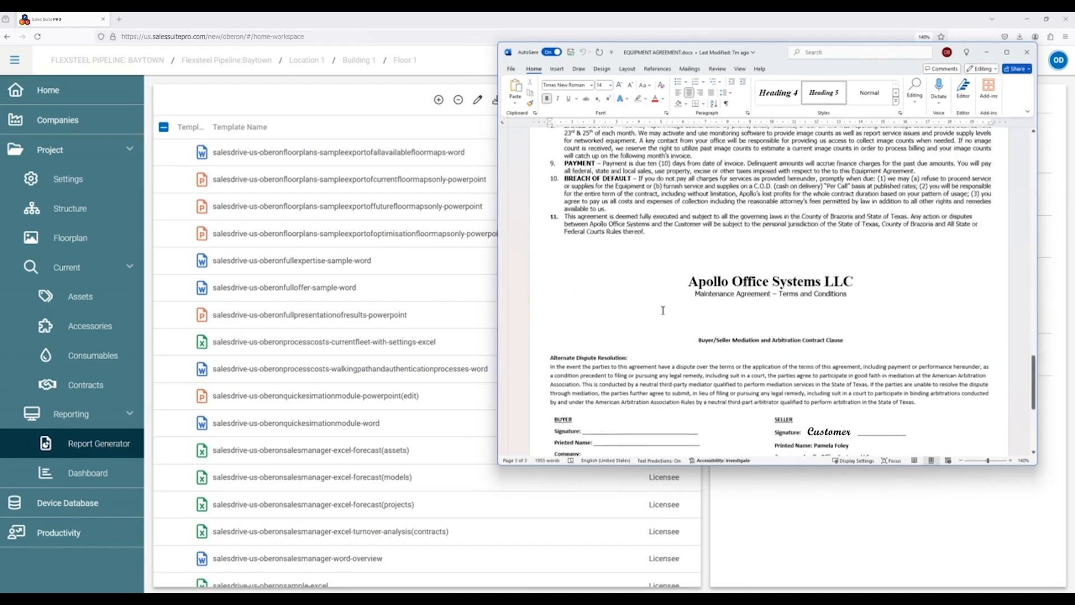
pyautogui.scroll(10, 663, 309)
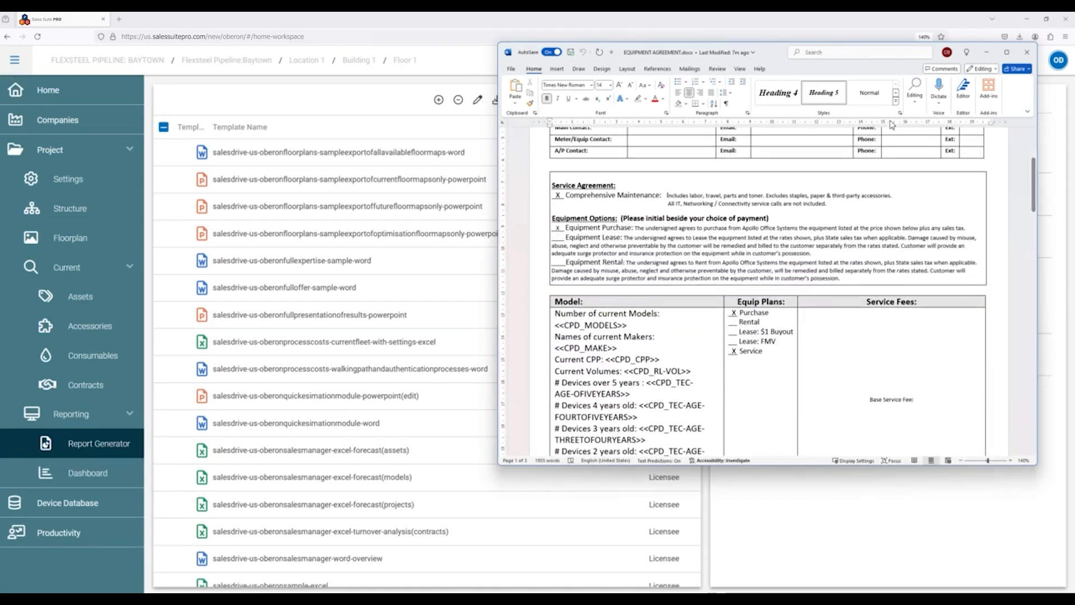
pyautogui.click(1028, 52)
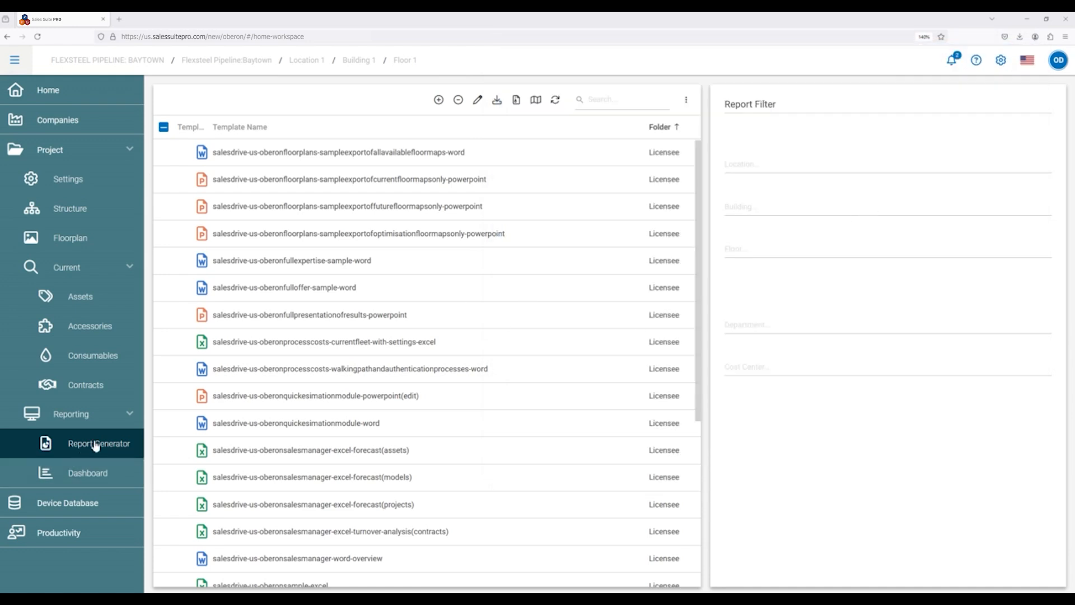
pyautogui.scroll(-5, 294, 420)
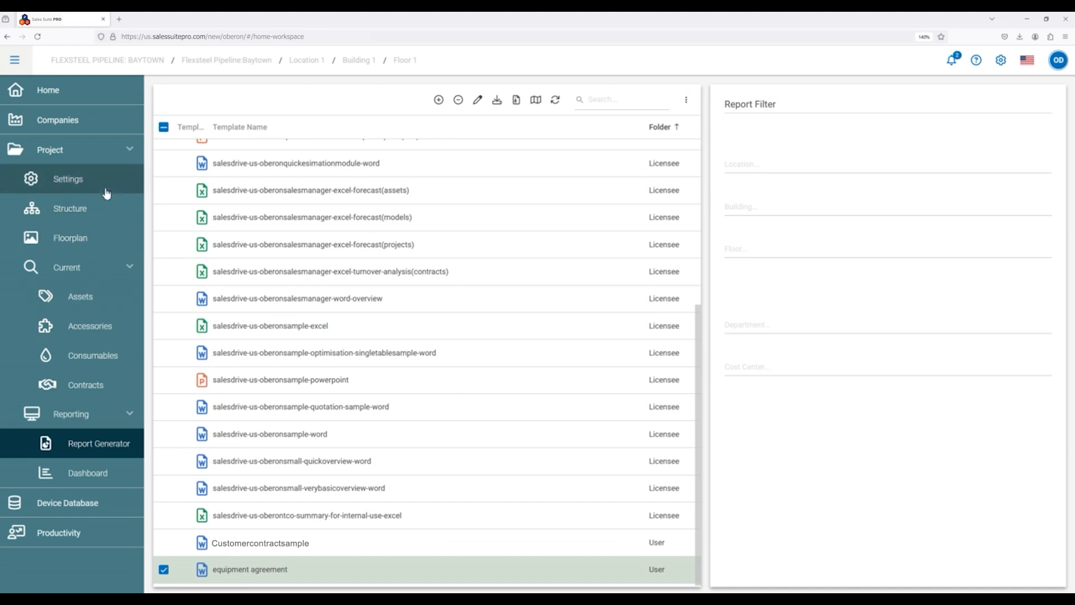
# Review the Flexsteel Pipeline:Baytown project's general and address details under Companies, and its current asset list.
pyautogui.click(87, 132)
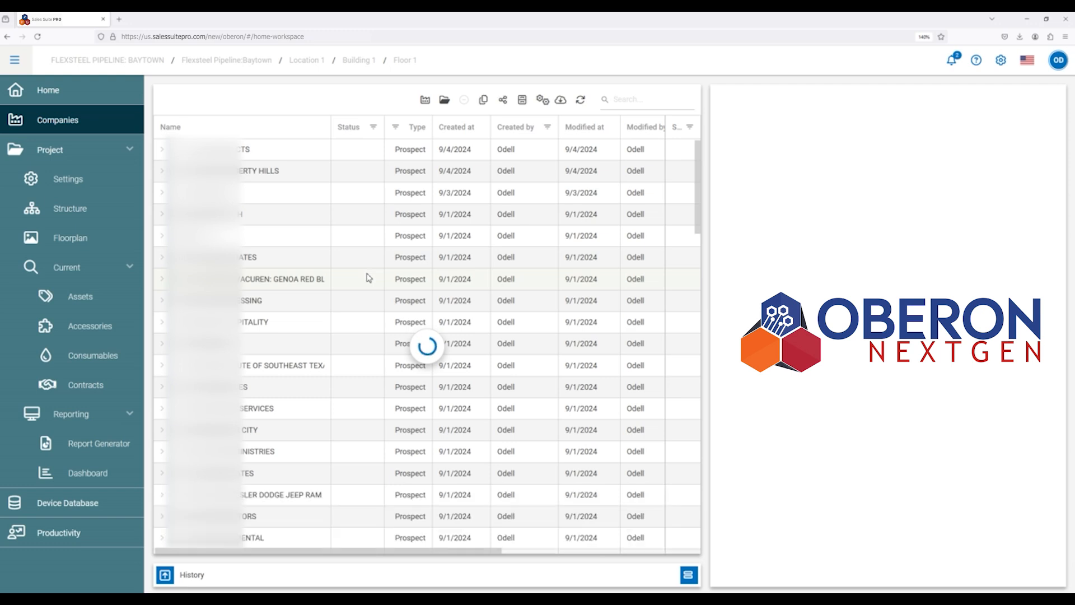
pyautogui.click(312, 350)
pyautogui.scroll(-10, 314, 351)
pyautogui.scroll(-8, 316, 352)
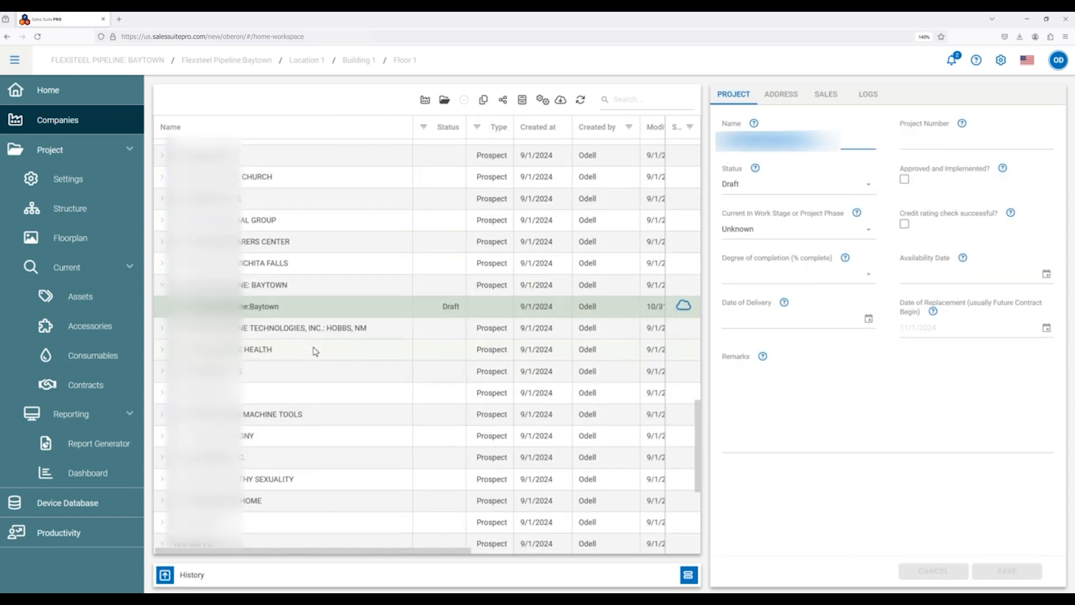
pyautogui.scroll(3, 314, 351)
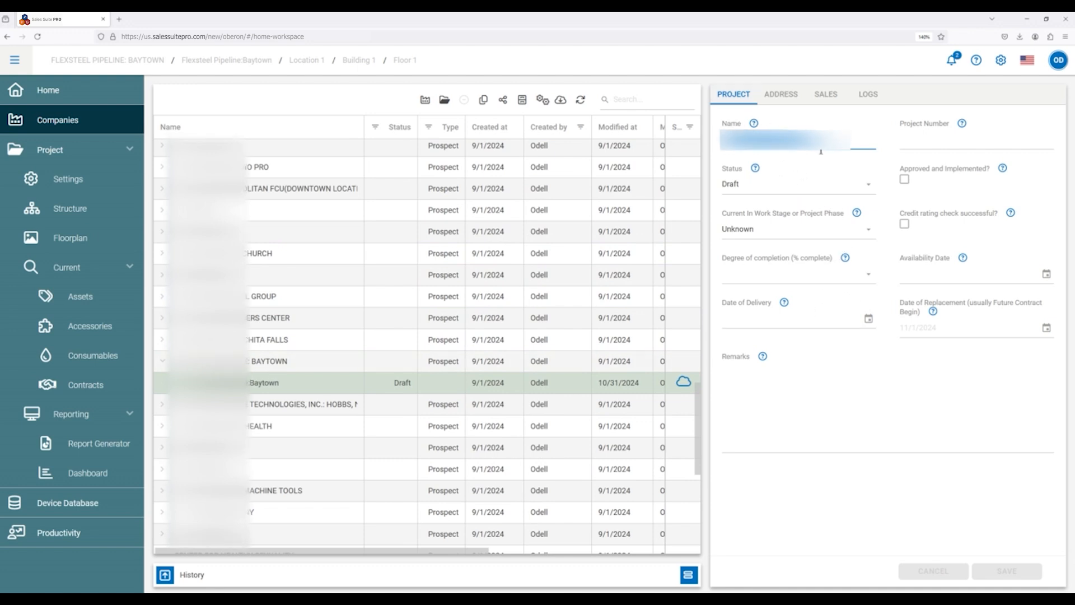
pyautogui.click(785, 101)
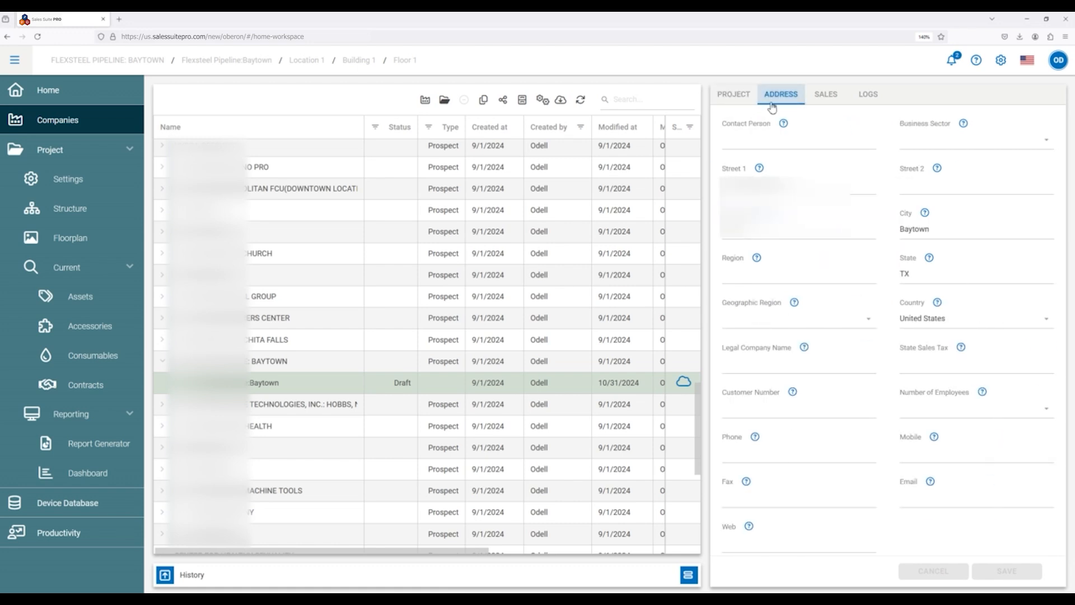
pyautogui.click(747, 101)
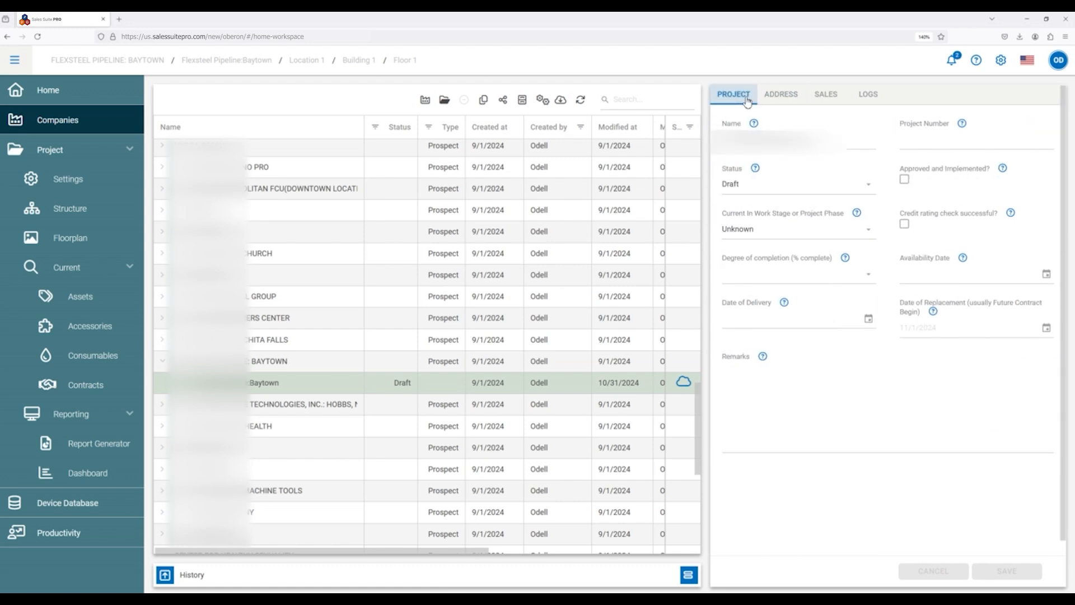
pyautogui.click(790, 106)
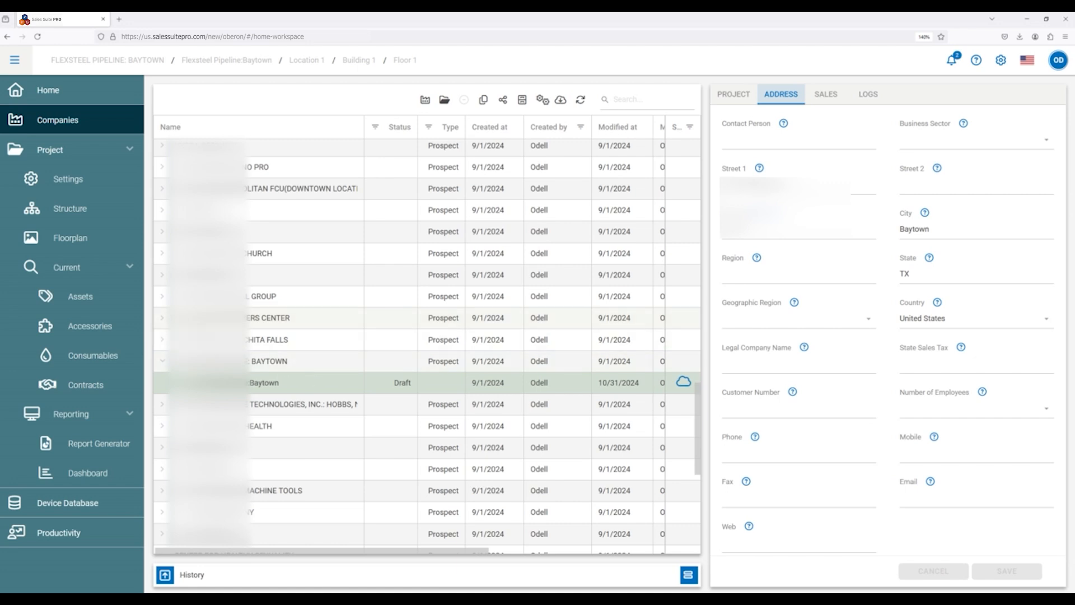
pyautogui.click(109, 301)
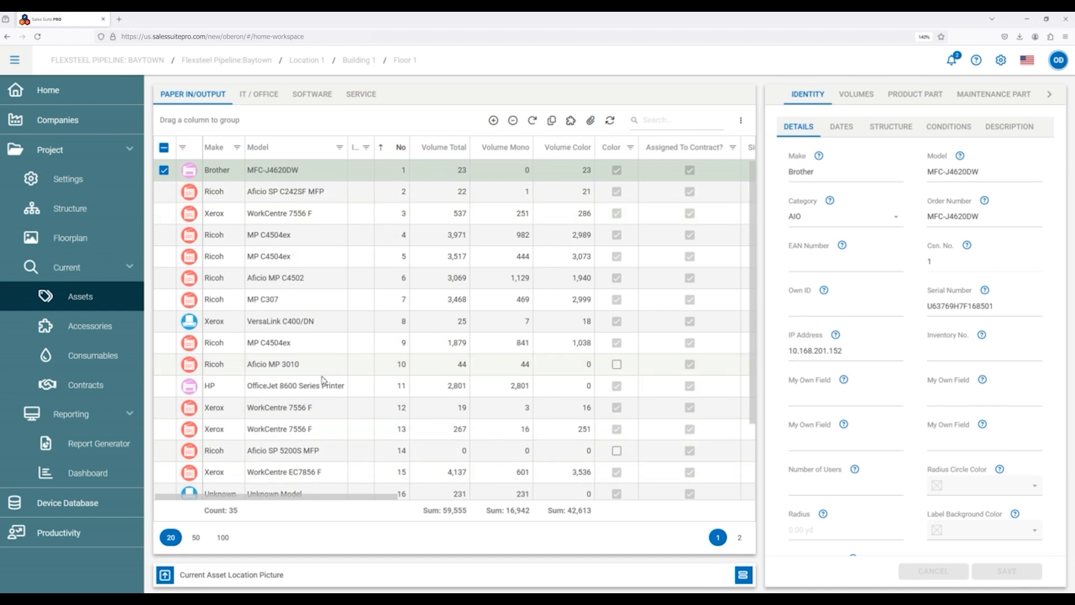
# Generate and download the equipment agreement report in the Report Generator, and open the downloaded file in Word.
pyautogui.click(85, 444)
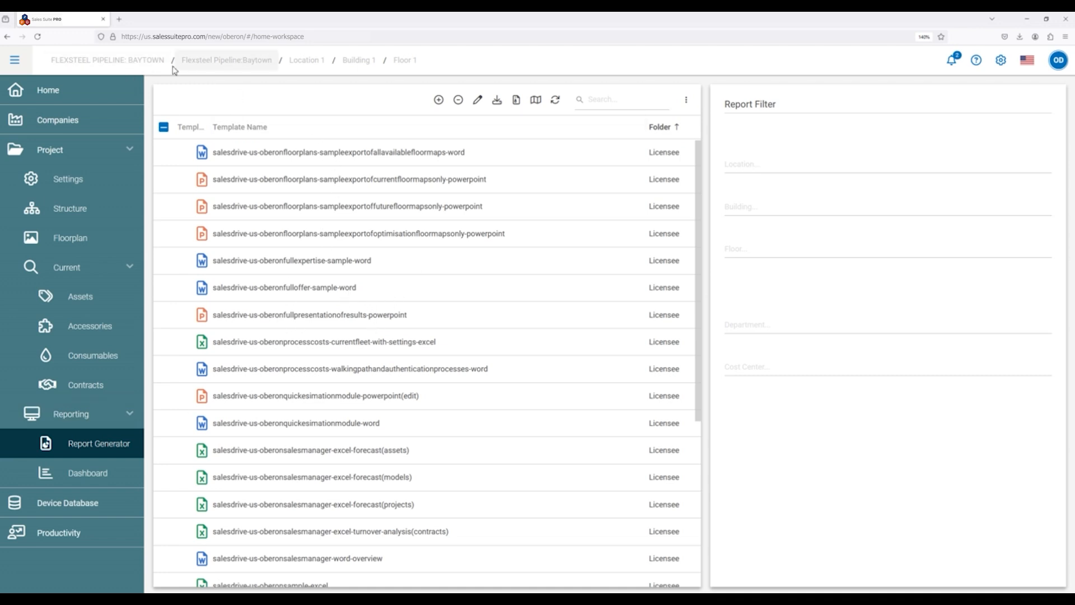
pyautogui.scroll(-5, 331, 367)
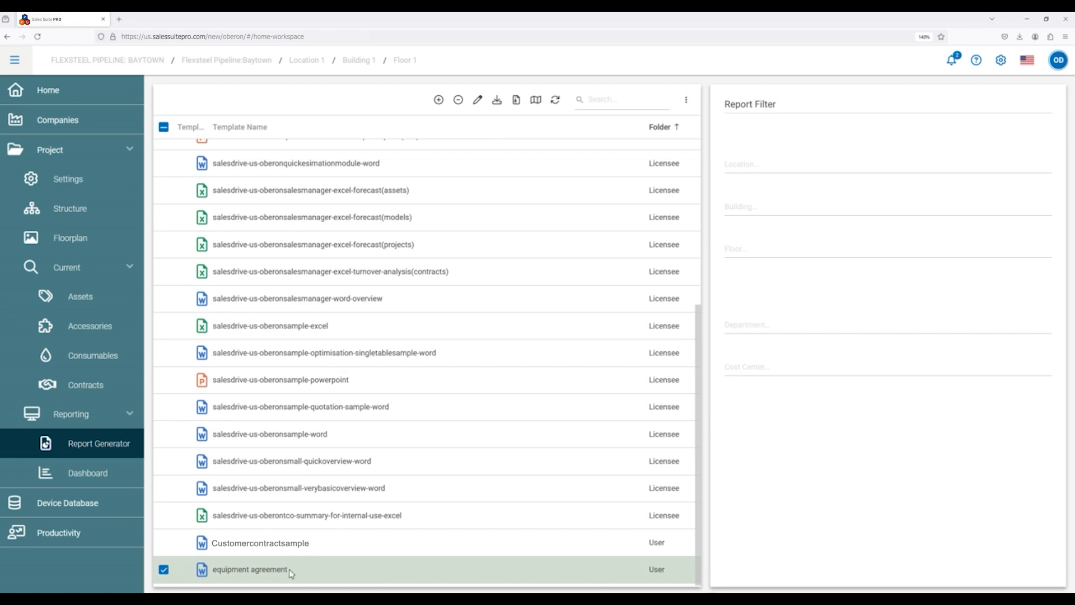
pyautogui.click(496, 101)
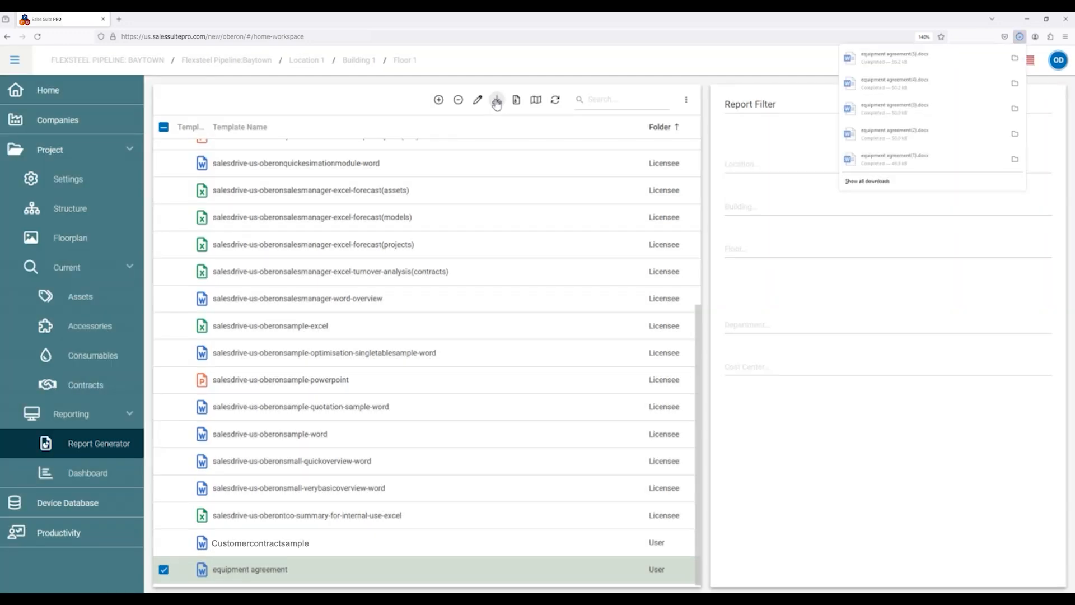
pyautogui.click(1015, 59)
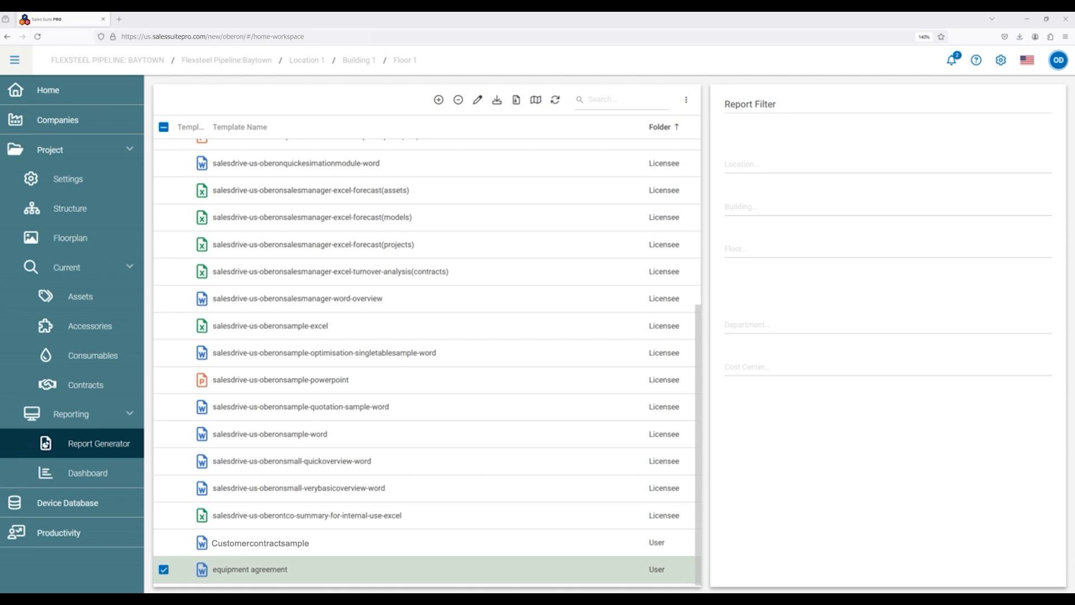
pyautogui.moveTo(0, 27); pyautogui.dragTo(701, 73)
pyautogui.doubleClick(701, 74)
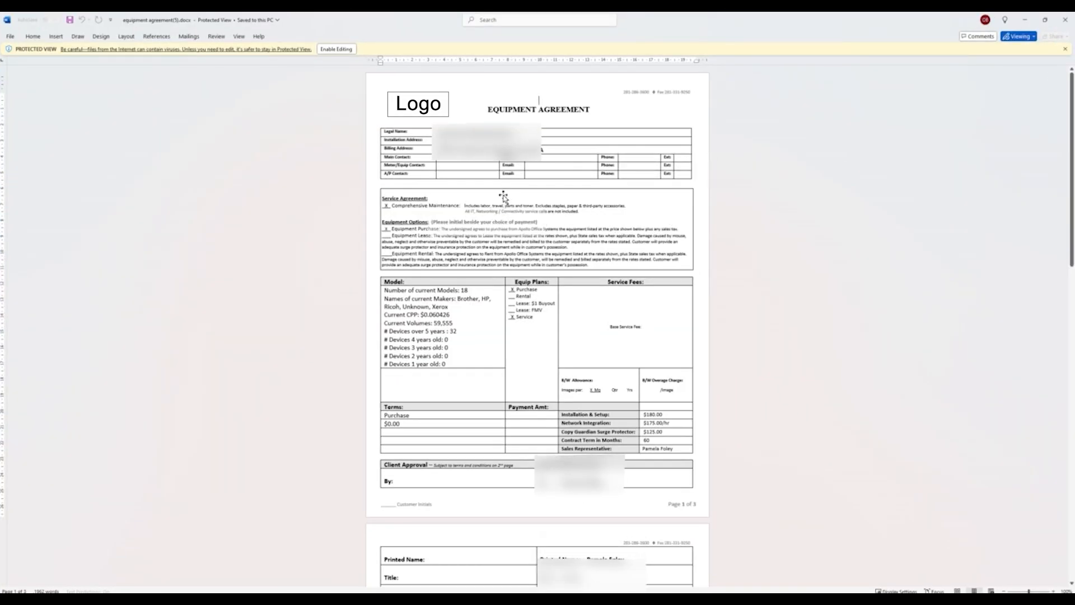
# Enlarge the generated equipment agreement and check its filled-in customer, model, volume, device-age and purchase terms data.
pyautogui.scroll(4, 504, 195)
pyautogui.scroll(2, 504, 195)
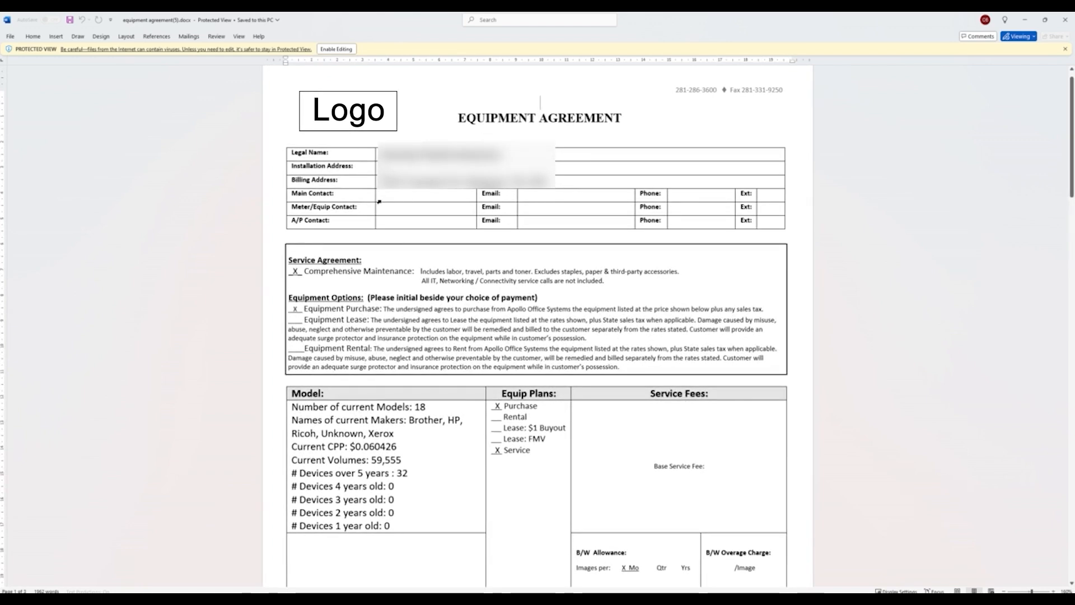
pyautogui.scroll(-3, 412, 308)
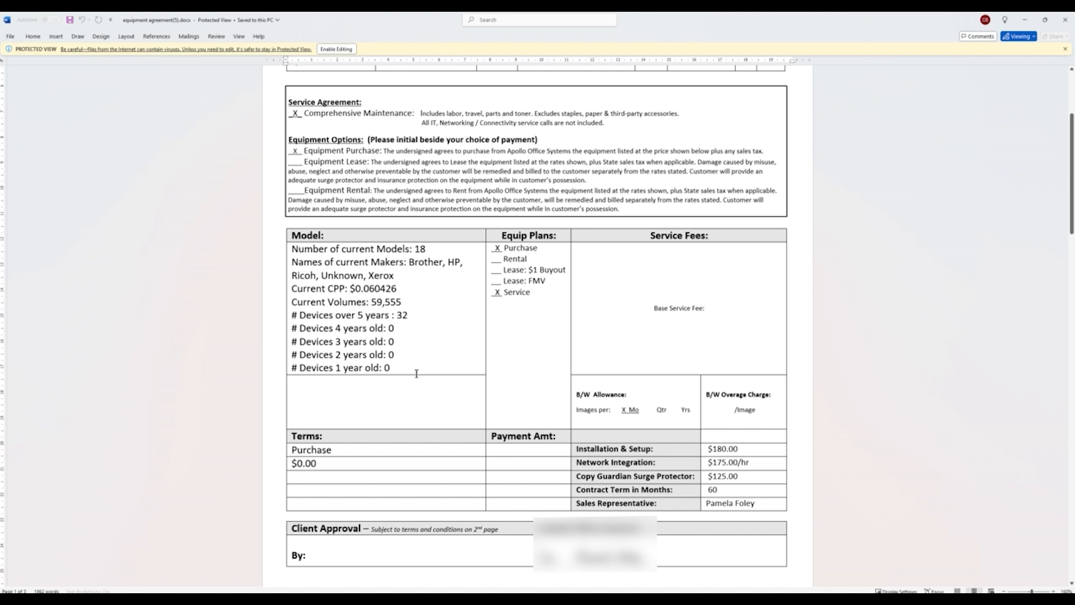
pyautogui.scroll(-3, 417, 373)
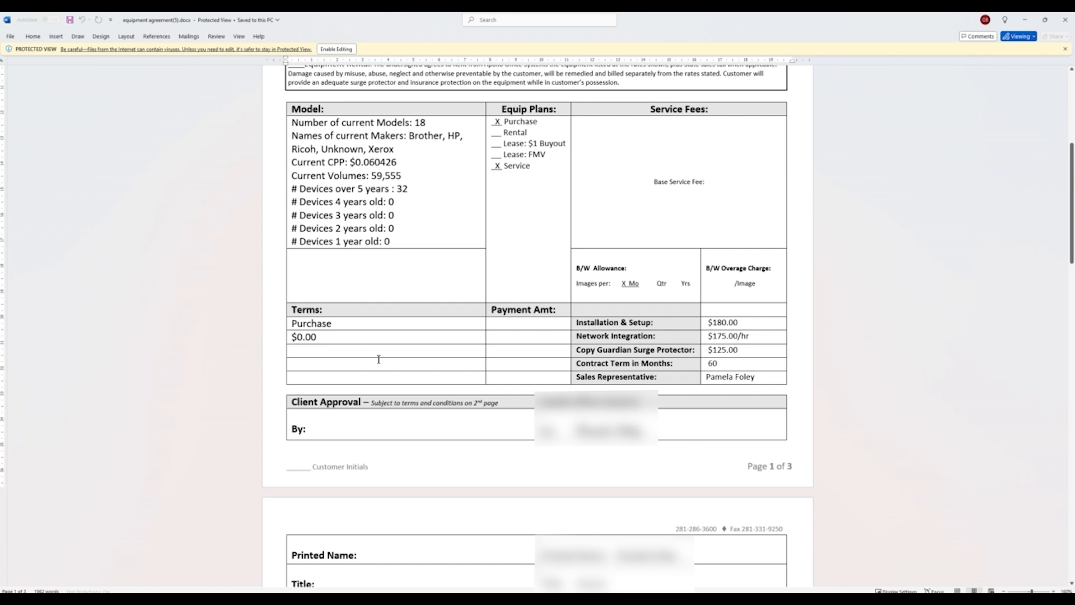
pyautogui.scroll(5, 393, 318)
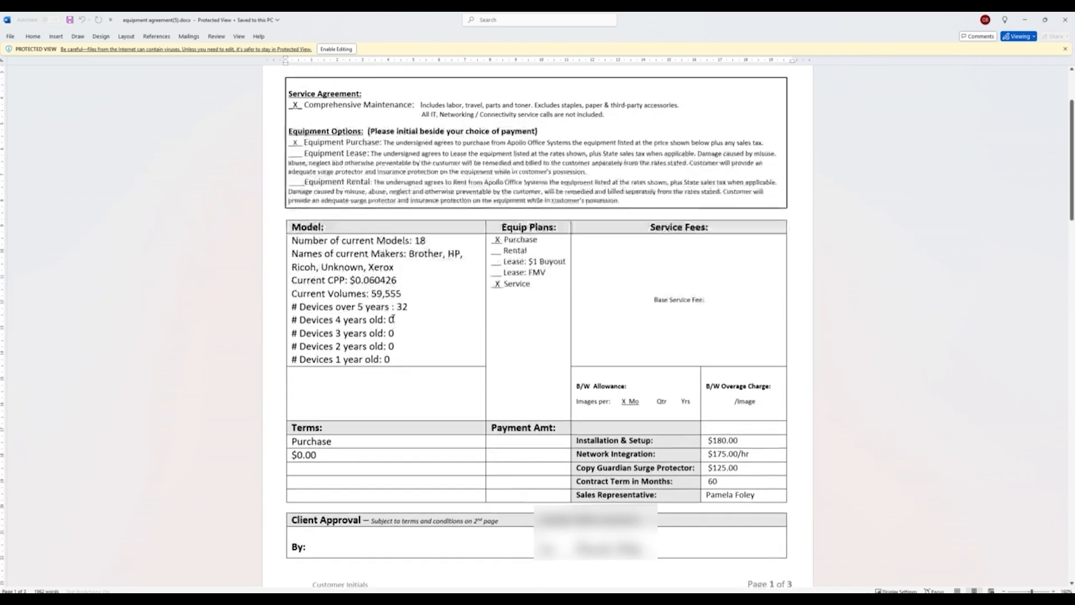
pyautogui.scroll(-3, 393, 317)
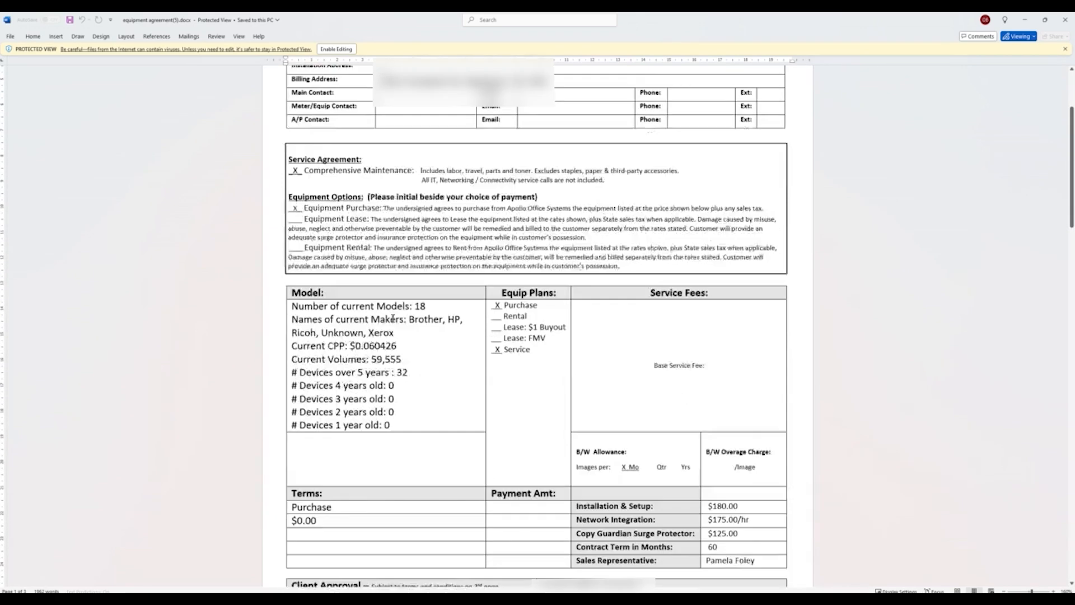